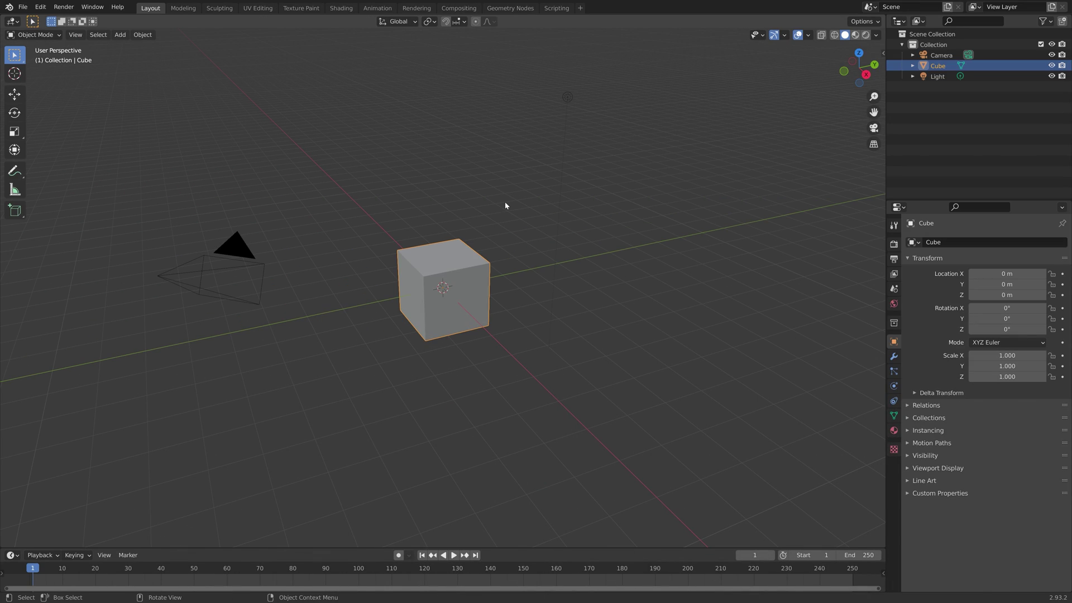
- Replace the default cube with a Bezier circle and scale the circle up to about 7.8
key("x")
left_click(505, 204)
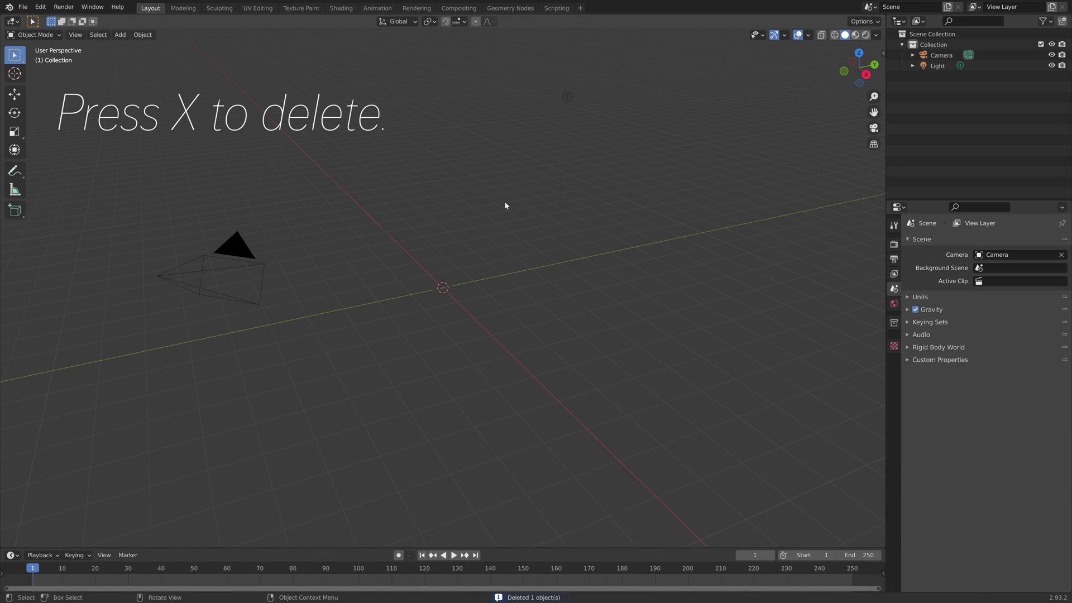
key("shift+a")
mouse_move(506, 203)
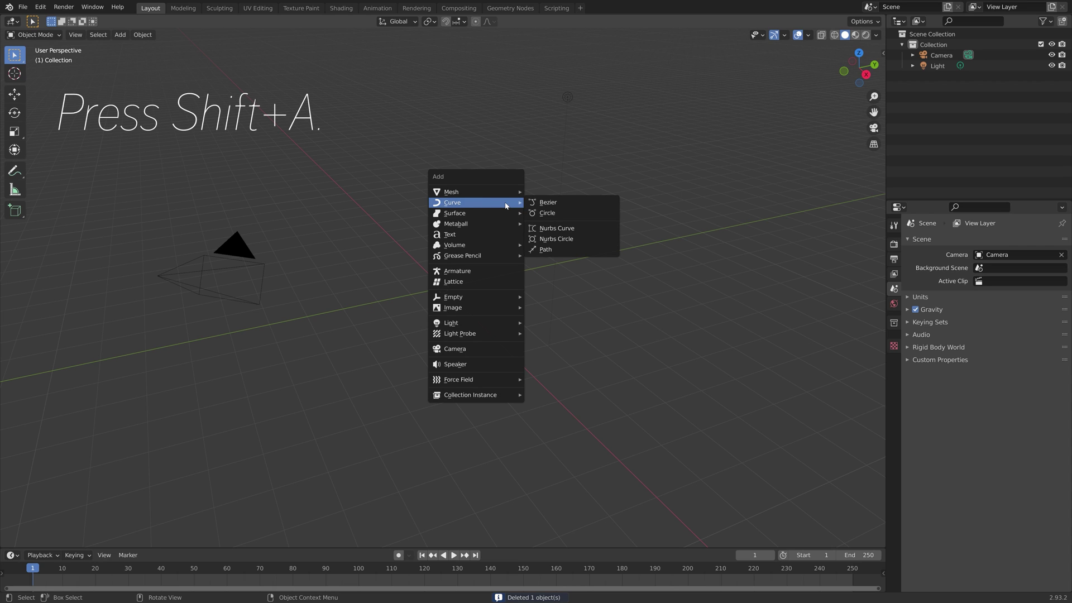
left_click(547, 213)
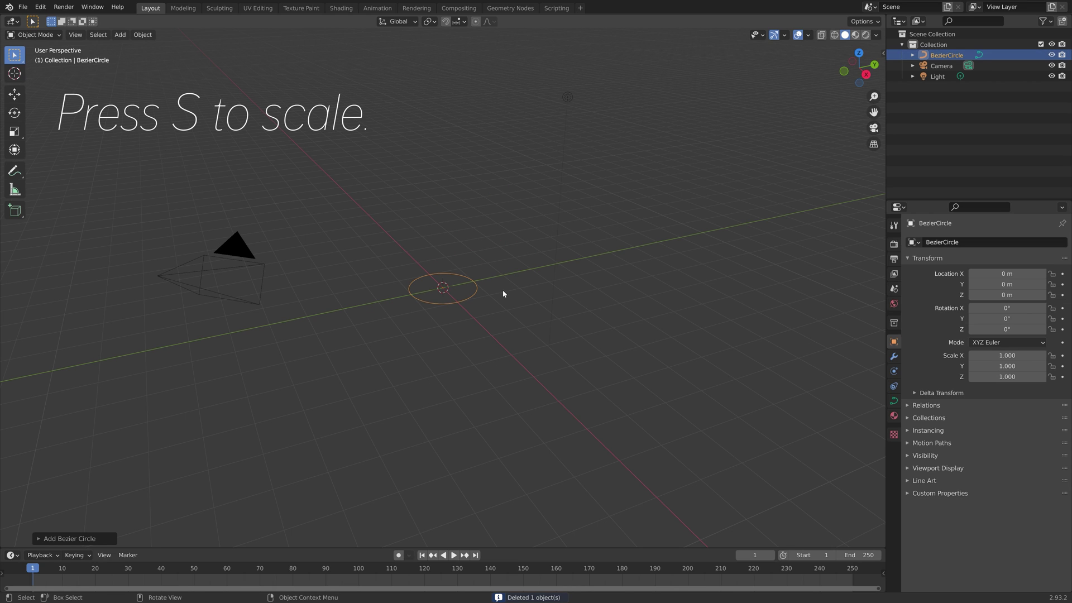
key("s")
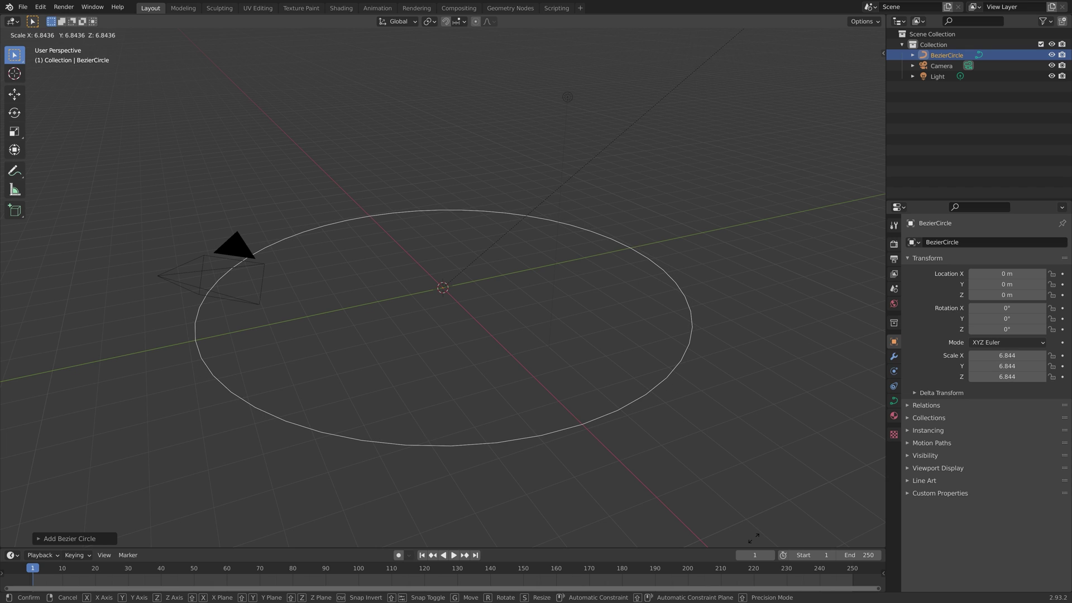
left_click(786, 492)
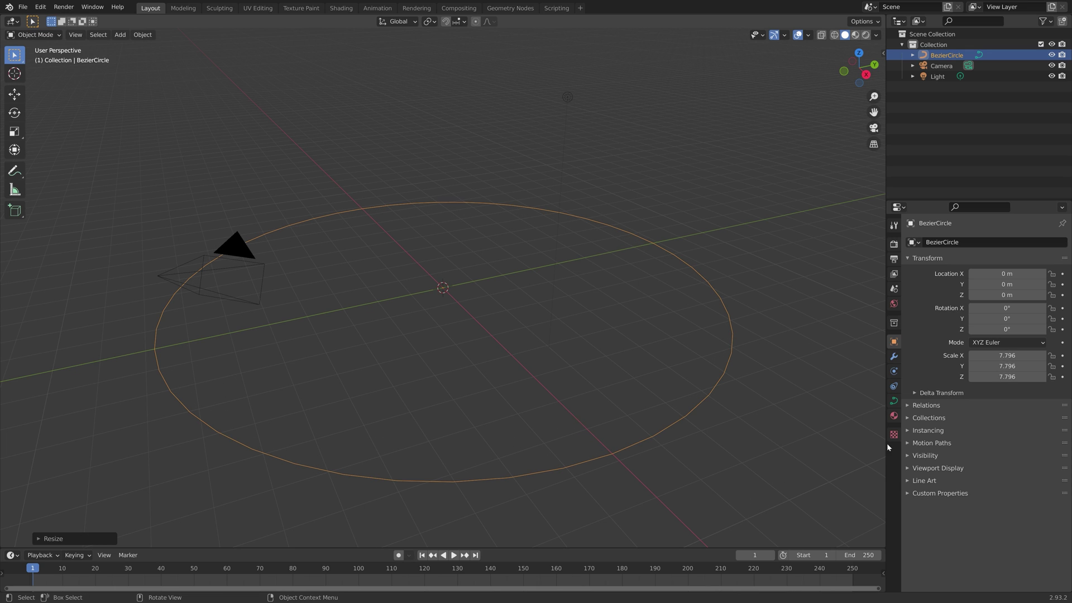
- Extrude the Bezier circle's curve geometry by about 0.17 m to form an upright band
left_click(893, 400)
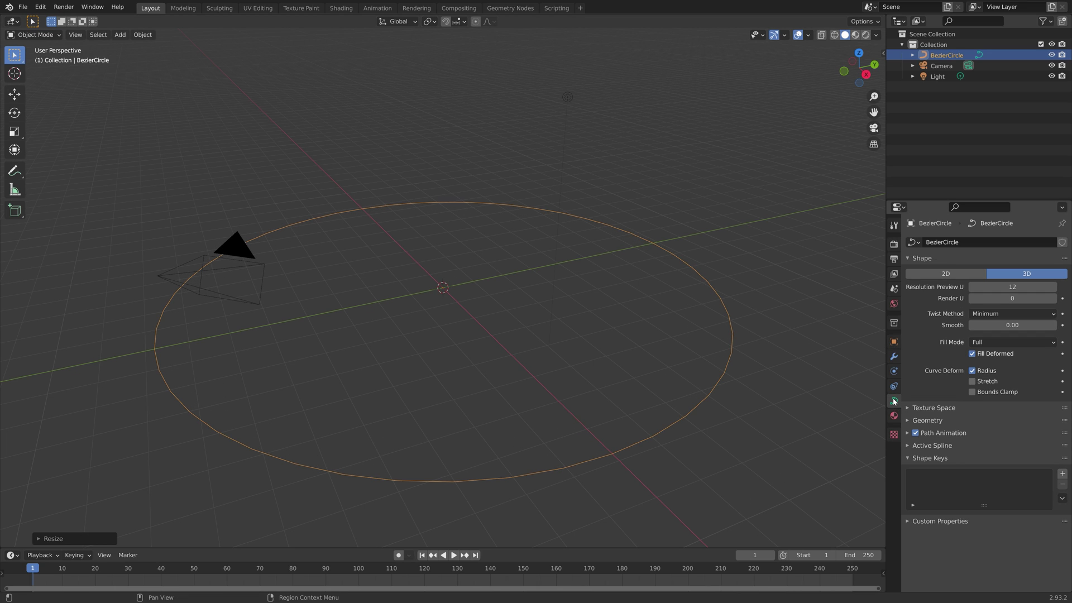
left_click(935, 425)
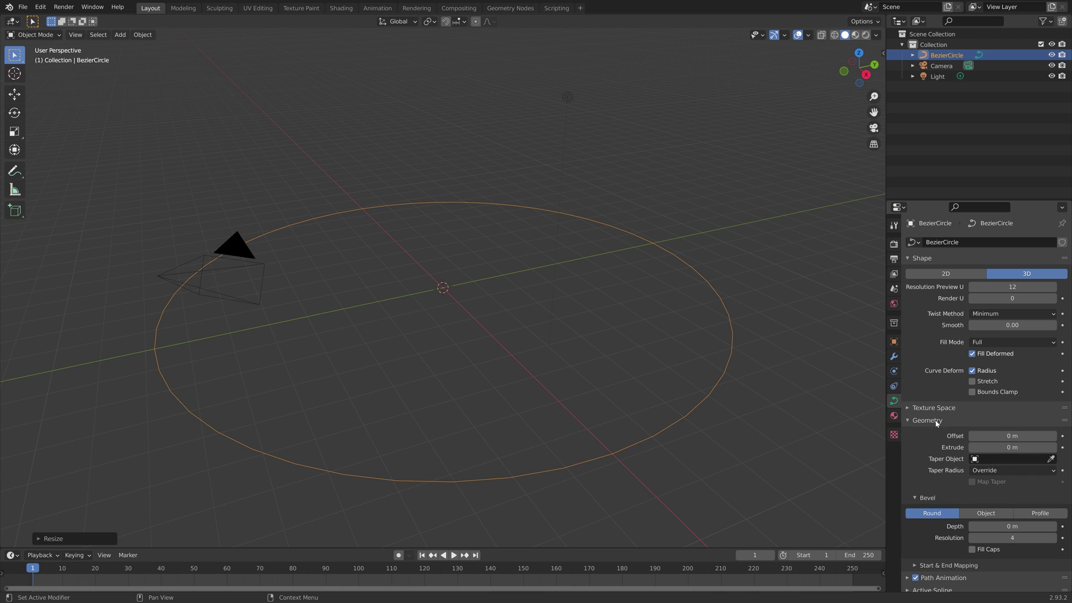
left_click_drag(1012, 447, 1043, 447)
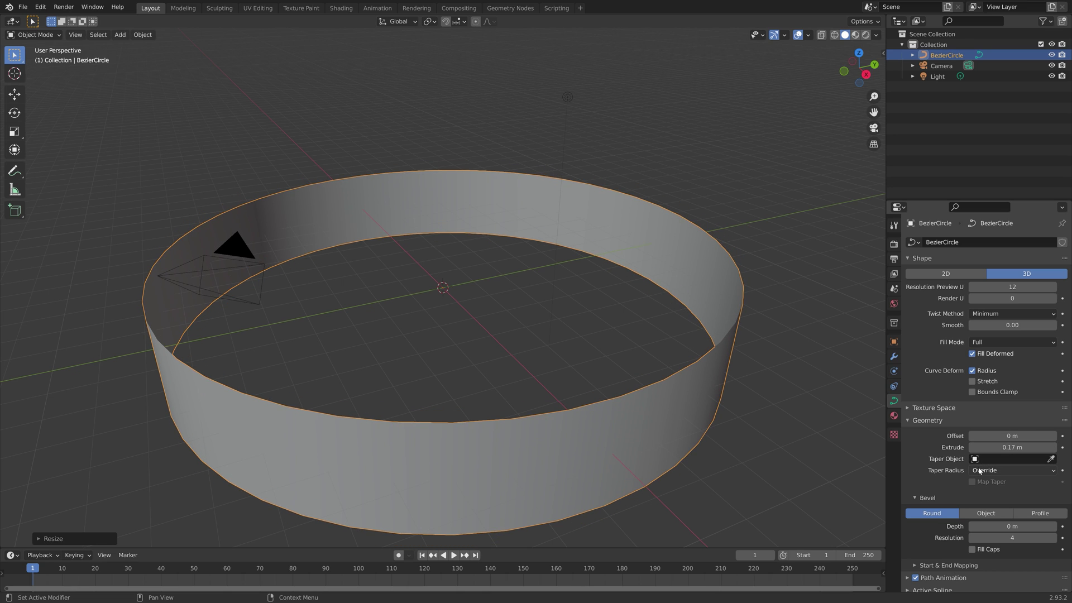
- Convert the extruded Bezier circle to a mesh
left_click(143, 35)
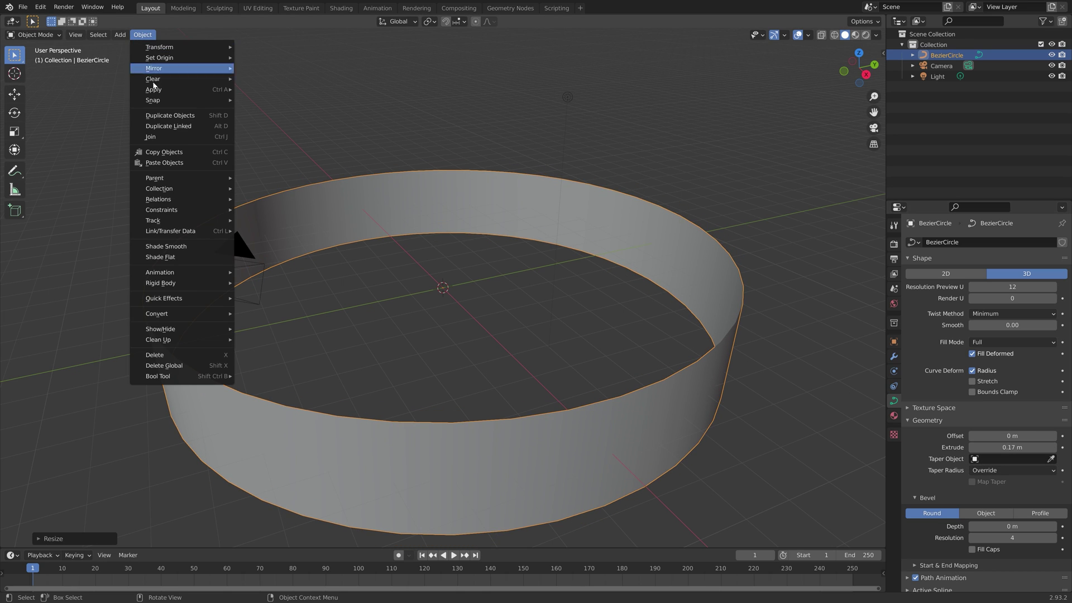
mouse_move(178, 314)
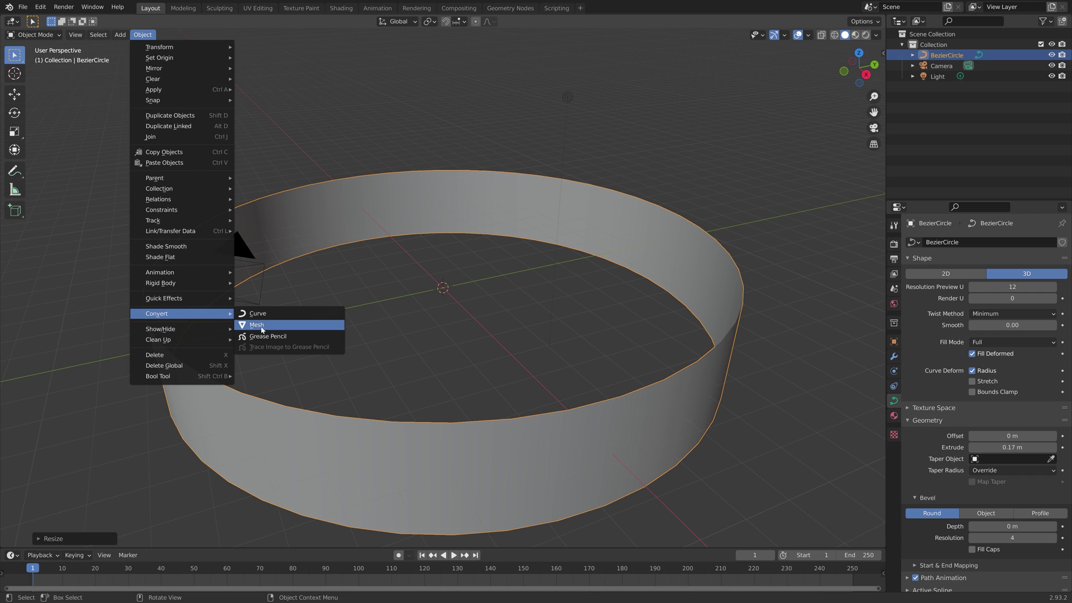
left_click(273, 327)
- In Edit Mode, extrude the whole band in place and scale the new faces inward to about 0.72, excluding the Z axis
key("Tab")
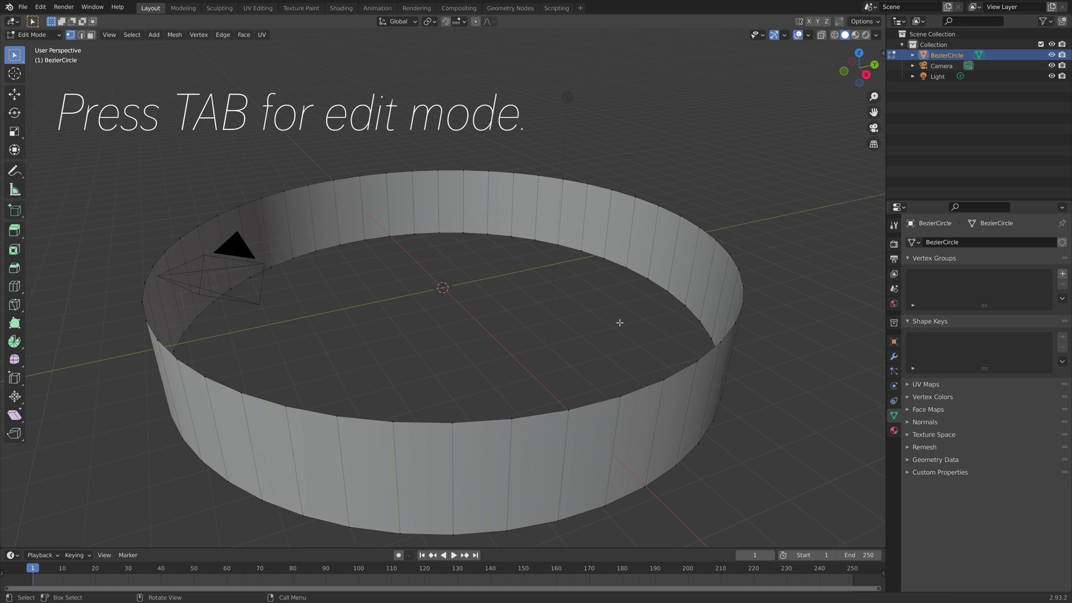
middle_click_drag(630, 310, 622, 342)
scroll(625, 335, "down", 3)
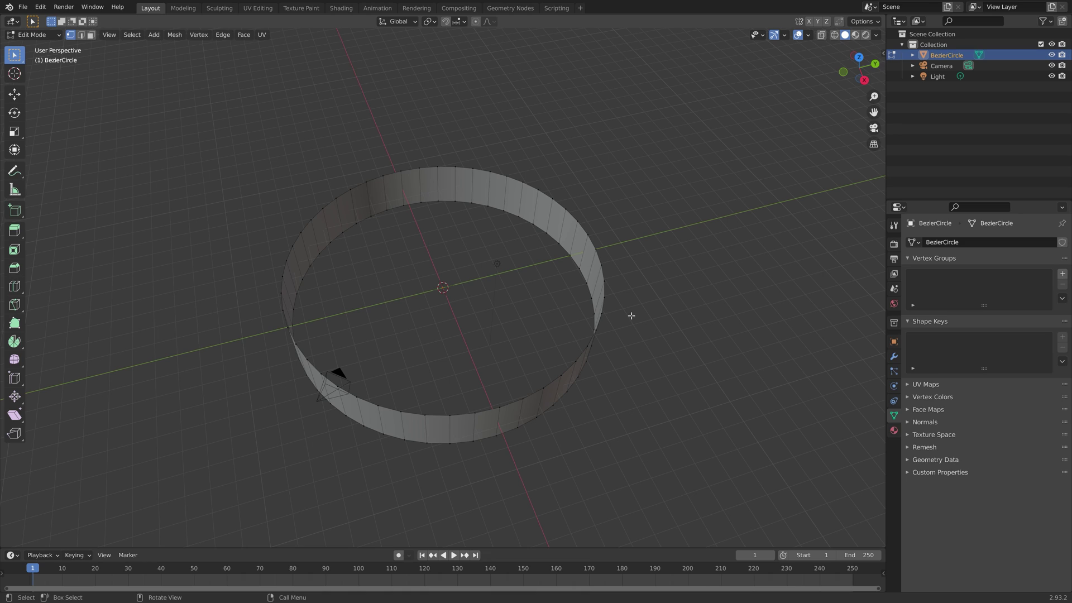
key("a")
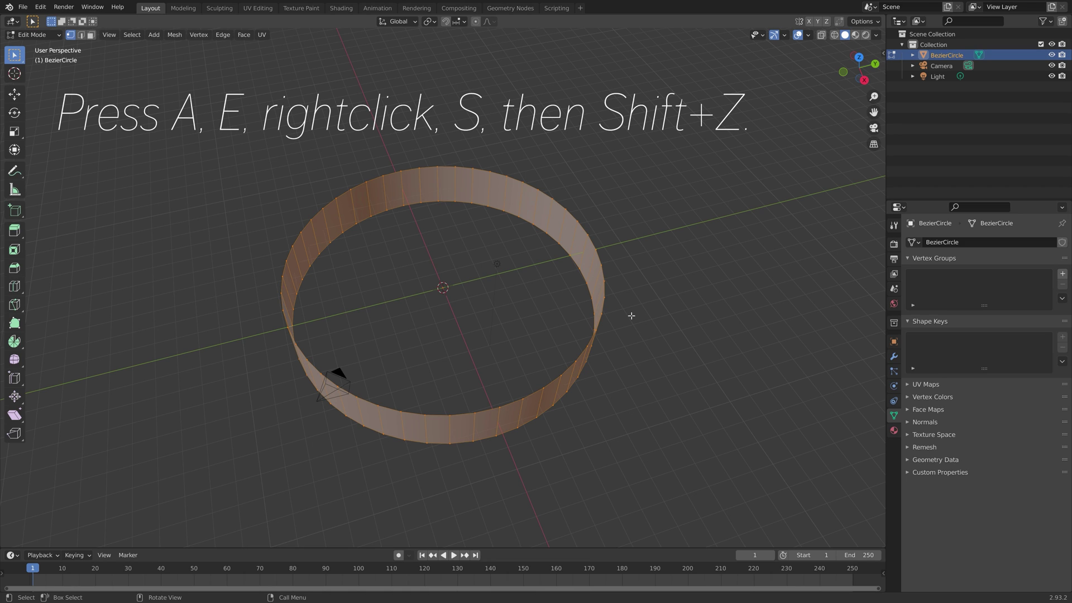
key("e")
right_click(631, 315)
key("s")
key("shift+z")
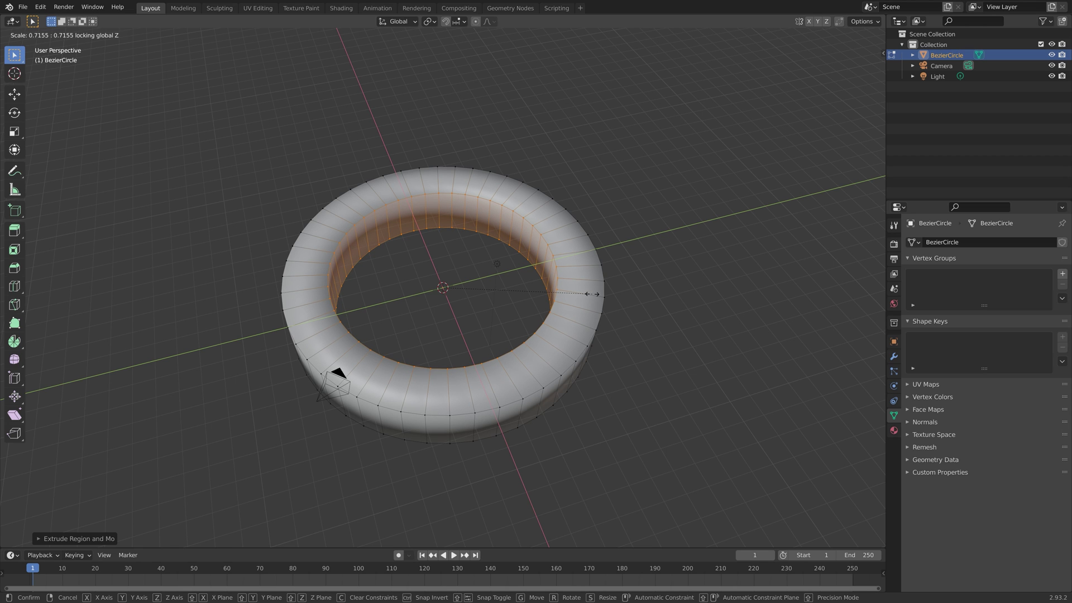
left_click(592, 294)
- Enable Auto Smooth at 30° for the ring's normals
middle_click_drag(549, 299, 596, 255)
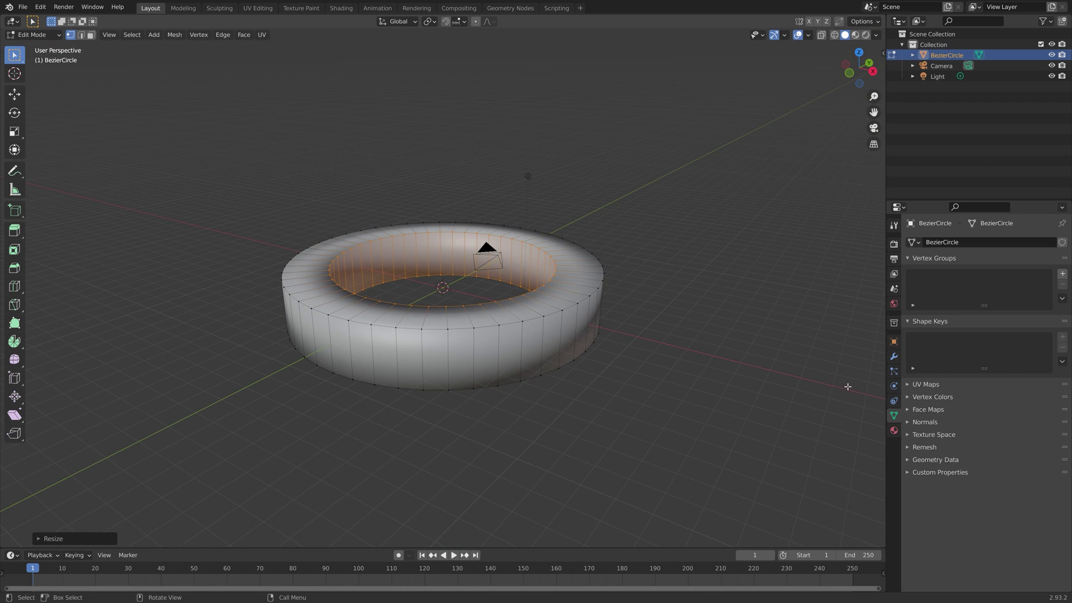
left_click(912, 422)
left_click(971, 437)
- Scale the ring's inner wall further inward to about 0.95, excluding the Z axis
middle_click_drag(629, 349, 639, 429)
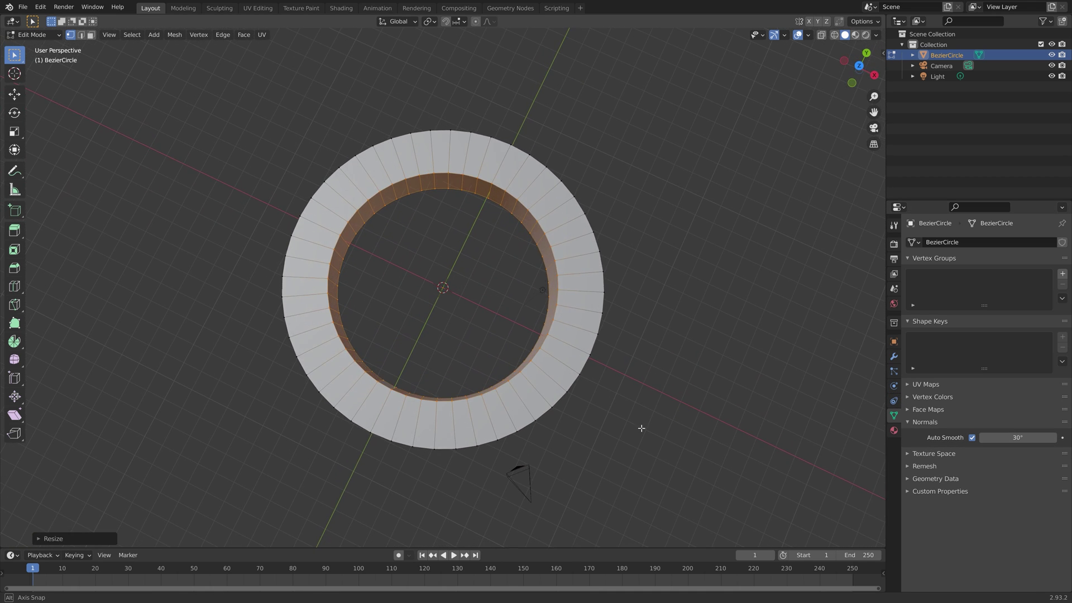
key("s")
key("shift+z")
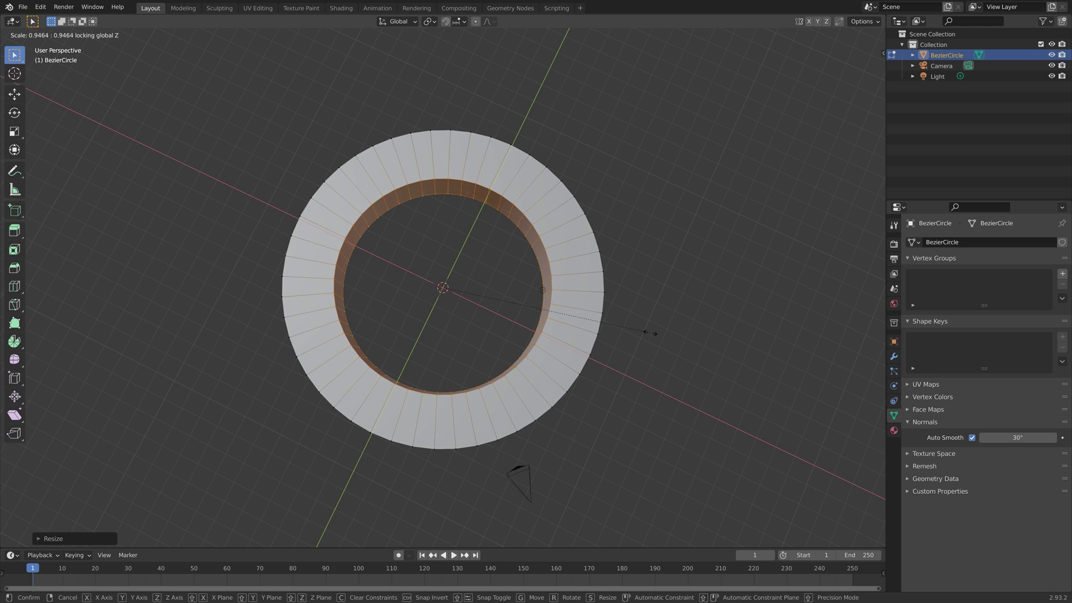
left_click(651, 334)
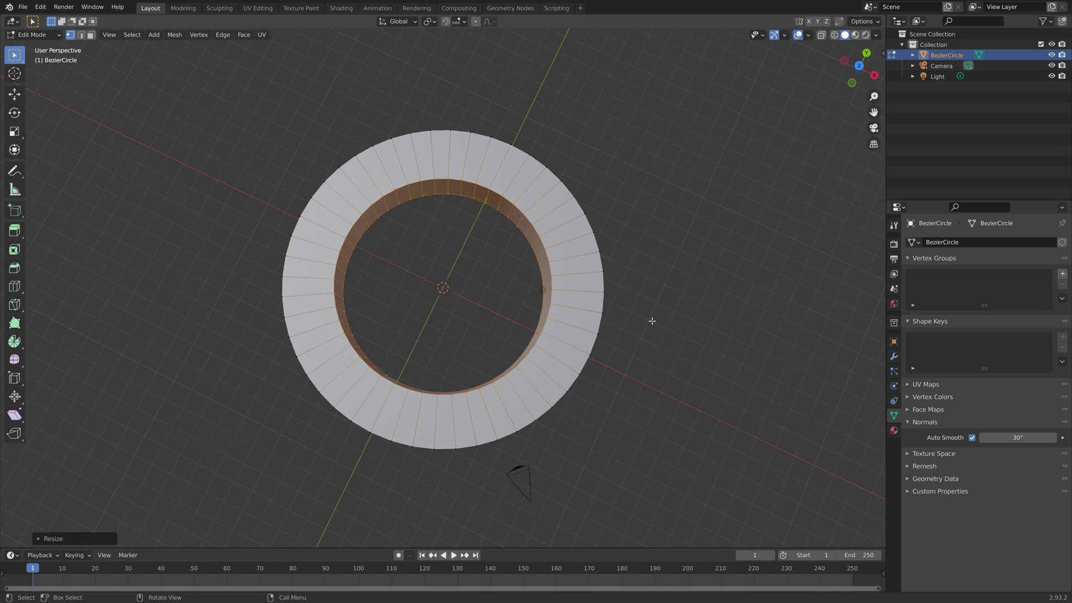
- Select the ring's faces on the positive Y side in a see-through top view and delete them, leaving a half ring
key("KP_7")
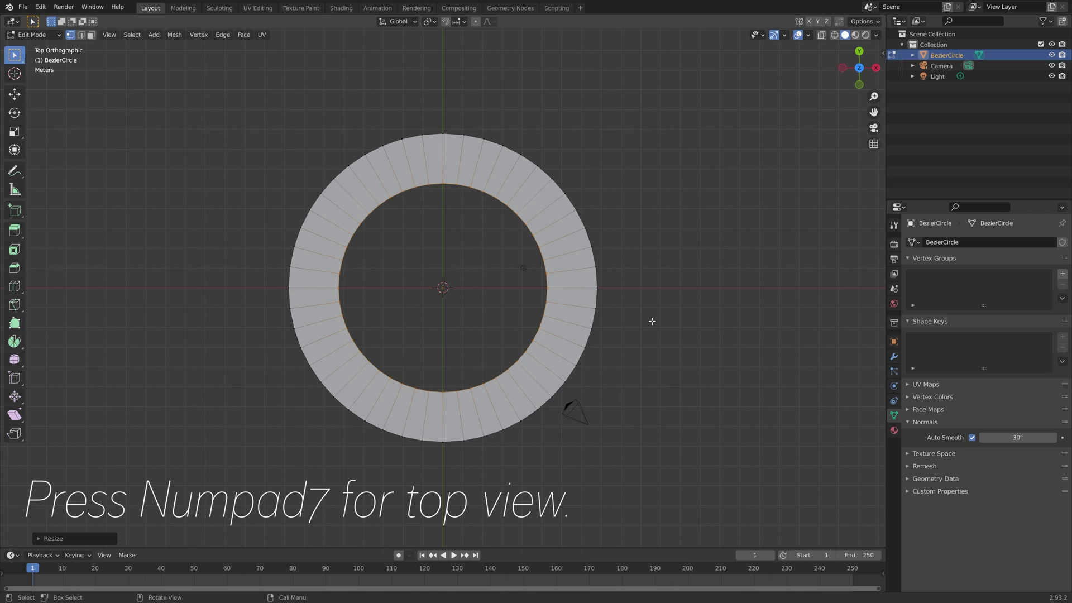
left_click(834, 36)
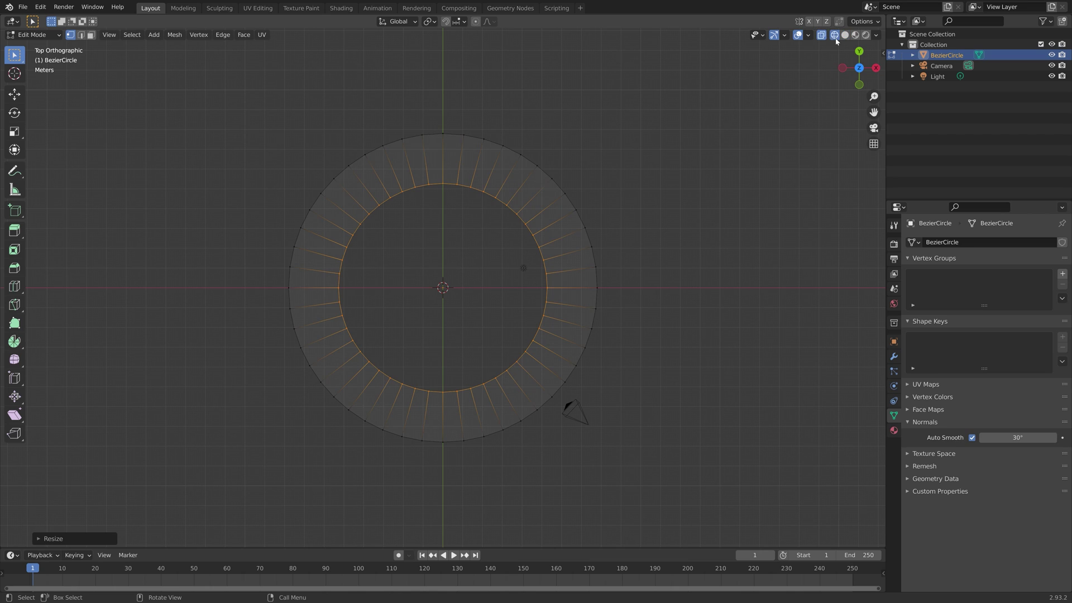
key("alt+a")
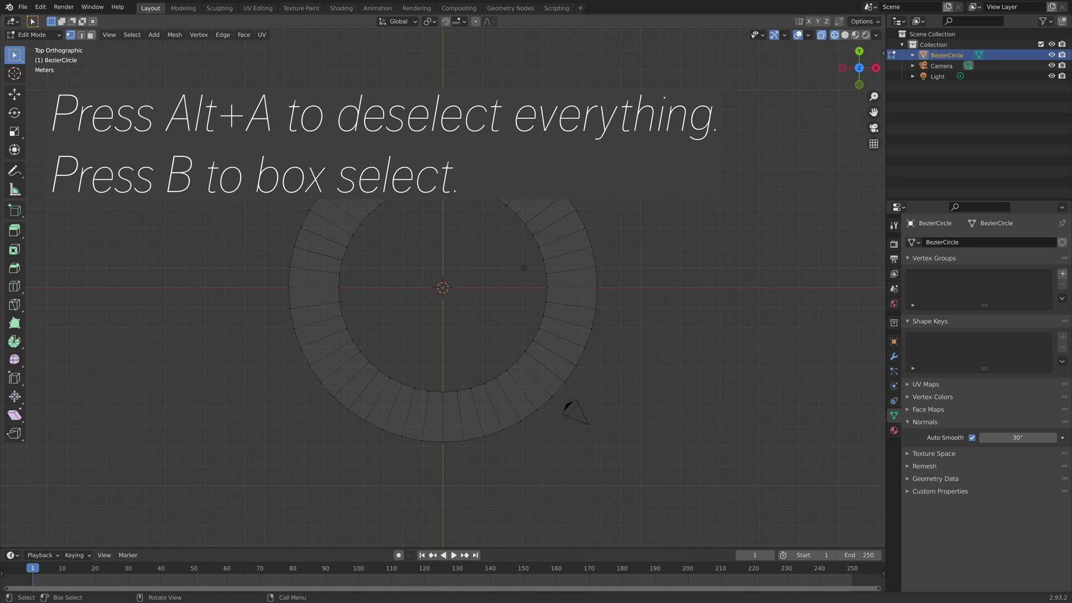
key("b")
left_click_drag(264, 286, 638, 123)
left_click(91, 34)
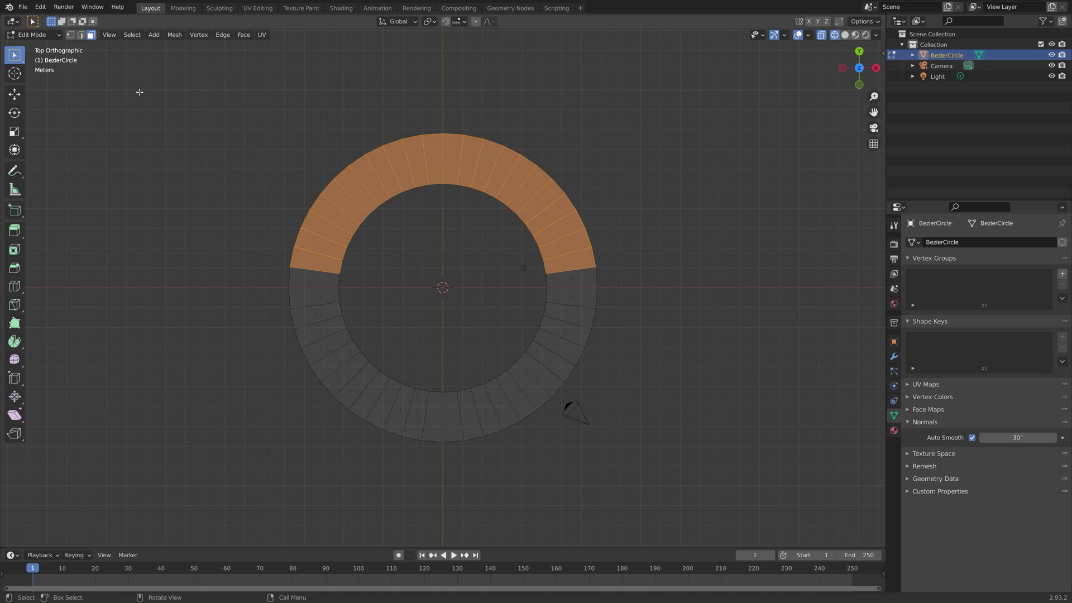
left_click_drag(277, 285, 684, 161)
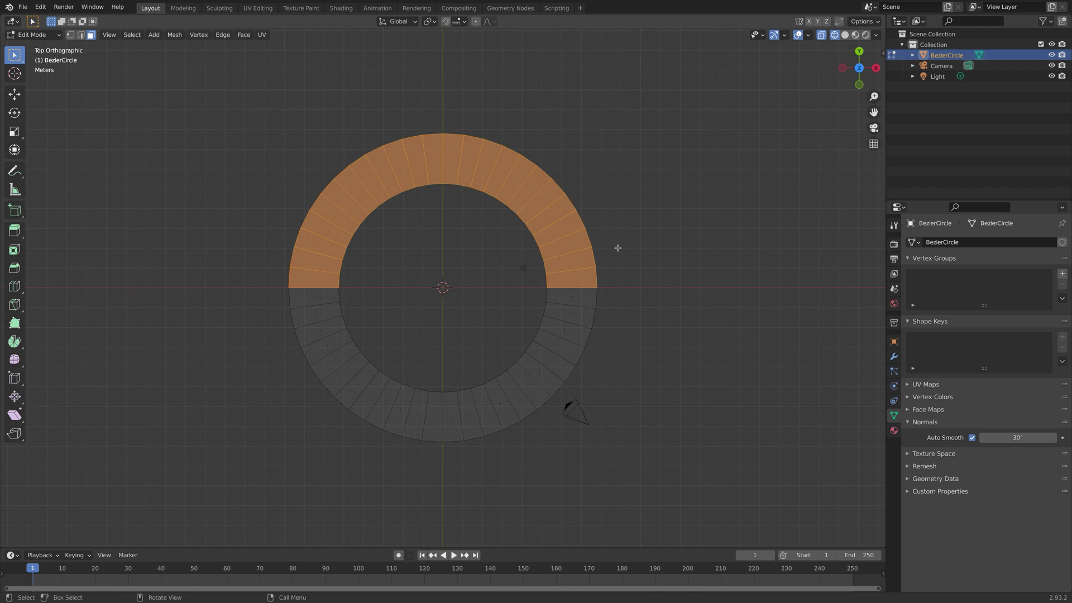
key("x")
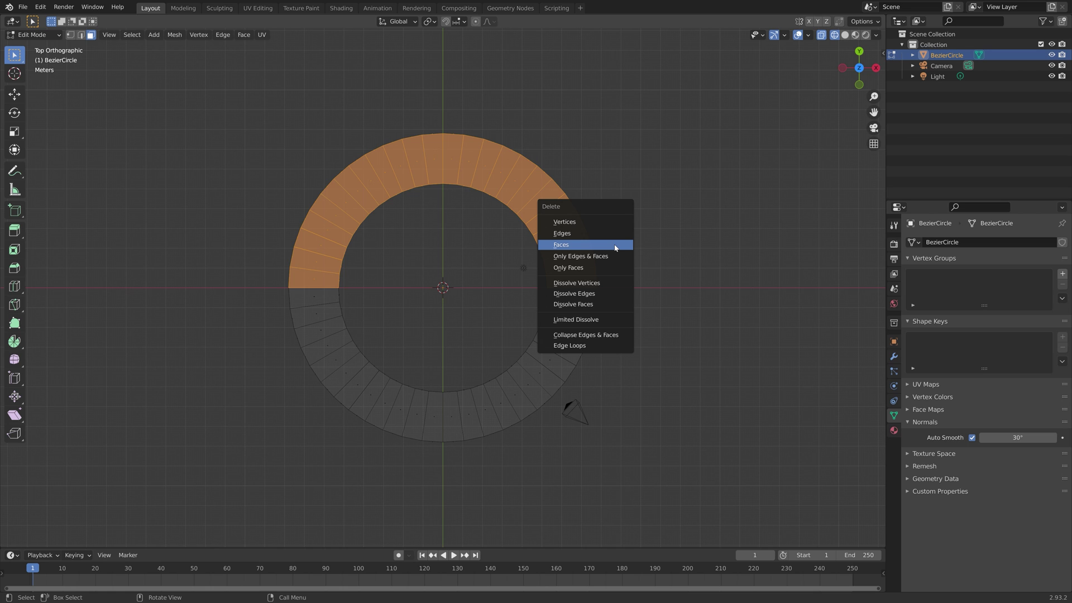
left_click(616, 248)
- Fill the two open ends of the half ring with faces, using their boundary edge loops
middle_click_drag(617, 246, 529, 294)
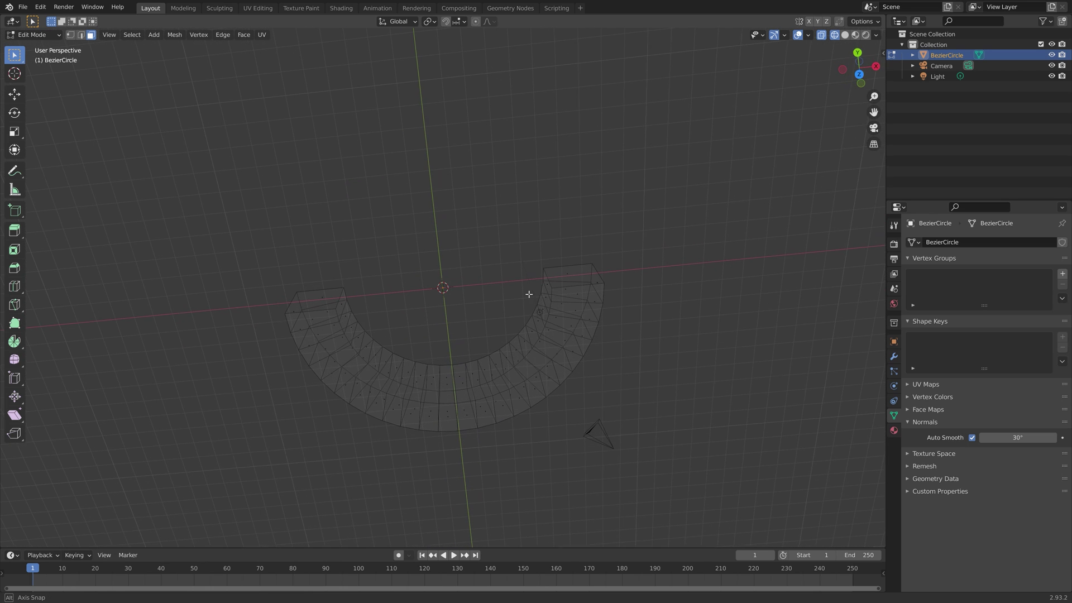
left_click(845, 34)
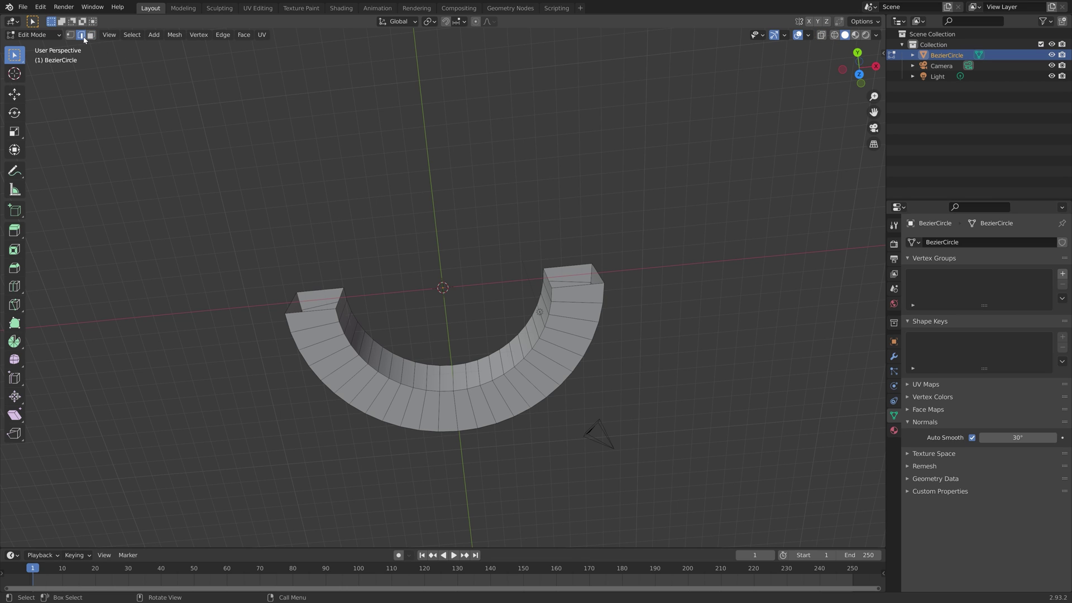
scroll(248, 322, "up", 4)
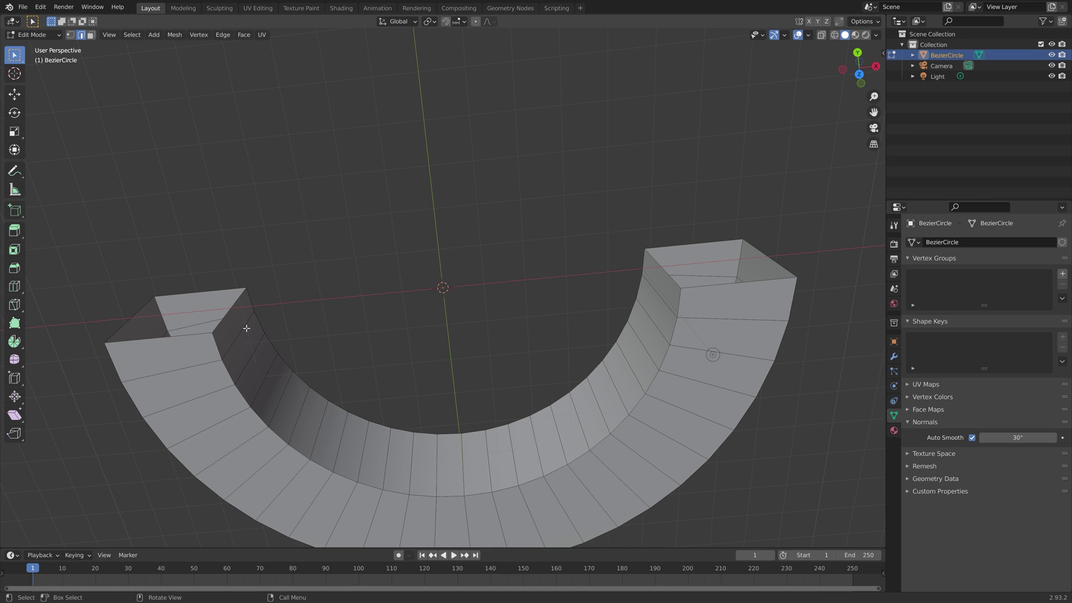
left_click(203, 296, "alt")
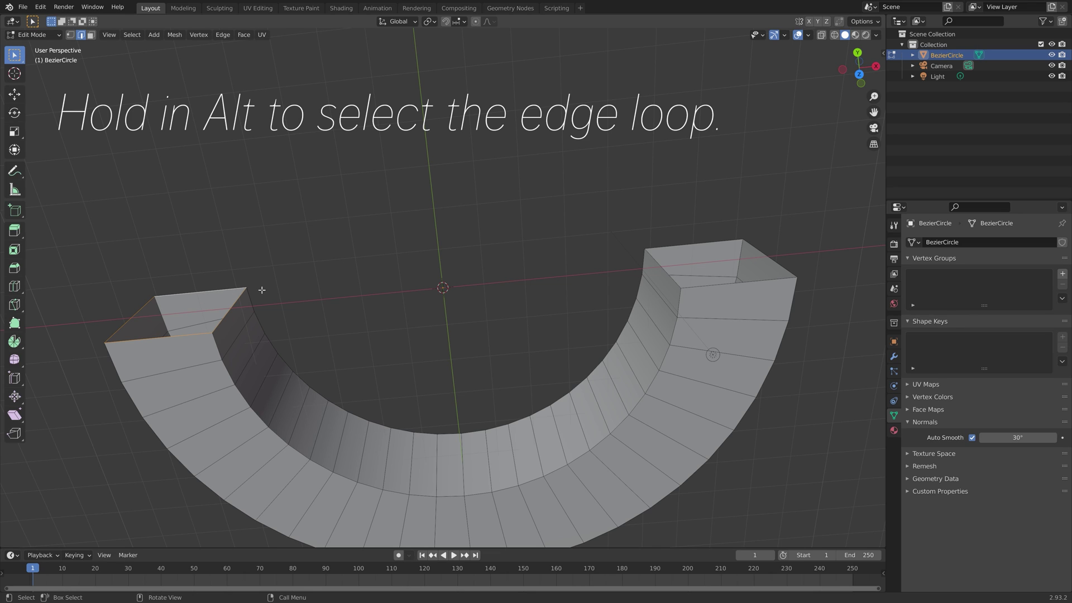
key("f")
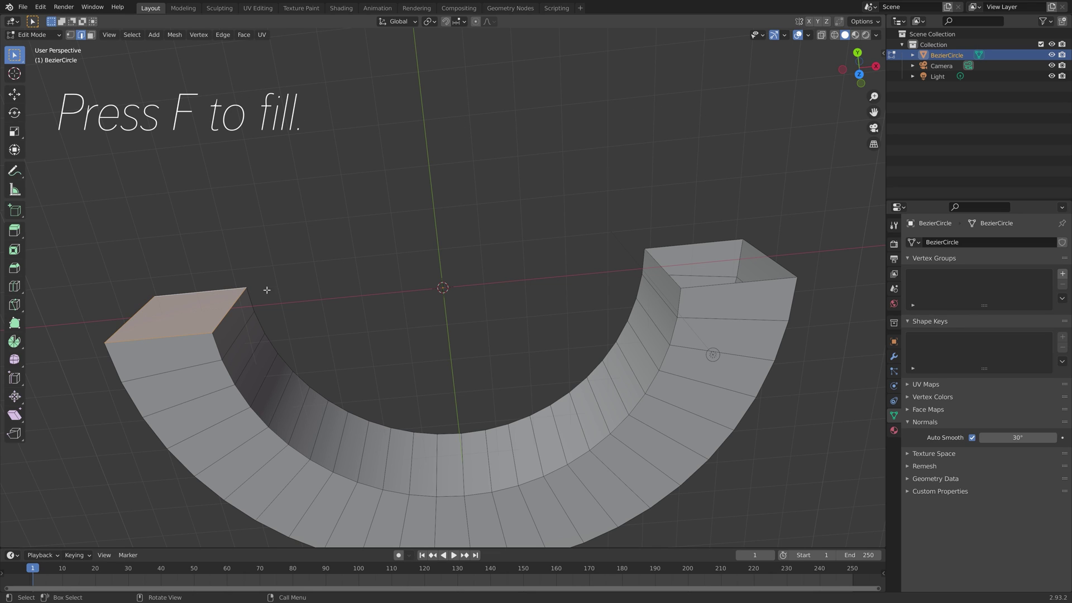
left_click(674, 284, "alt")
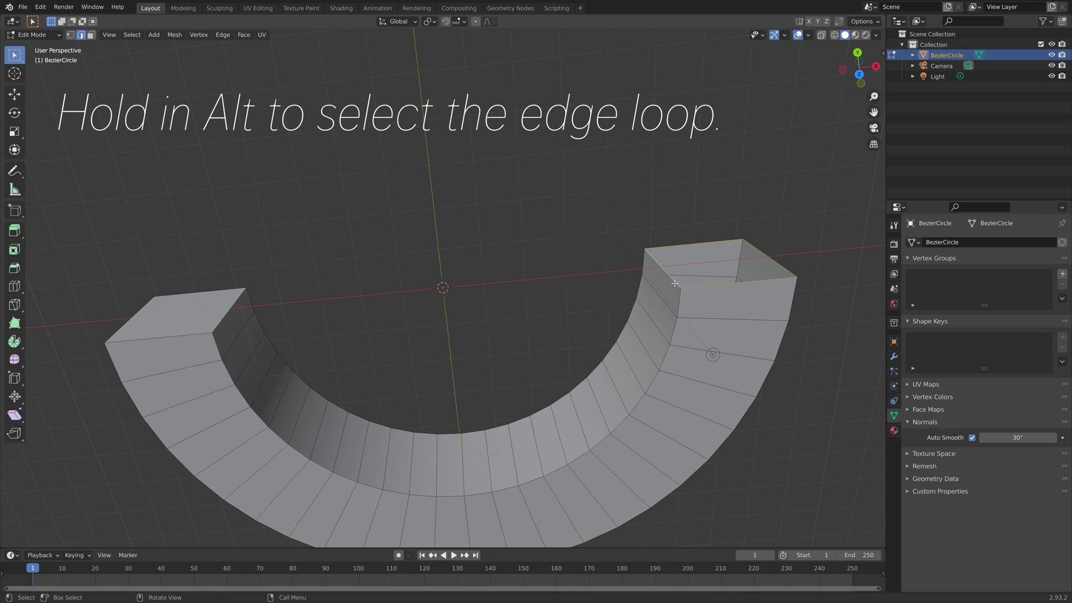
key("f")
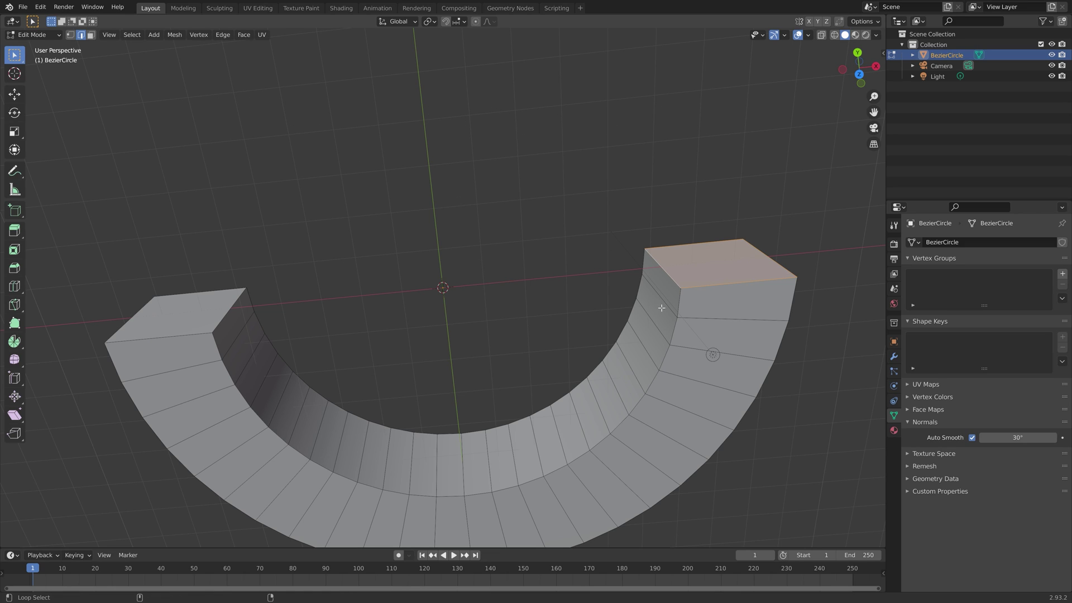
- Set a mean crease of 1.00 on the long curved edge loops and both end faces of the half ring, and return to Object Mode
left_click(682, 304, "alt+shift")
left_click(795, 296, "alt+shift")
middle_click_drag(574, 314, 617, 385)
left_click(649, 213, "alt+shift")
left_click(737, 199, "alt+shift")
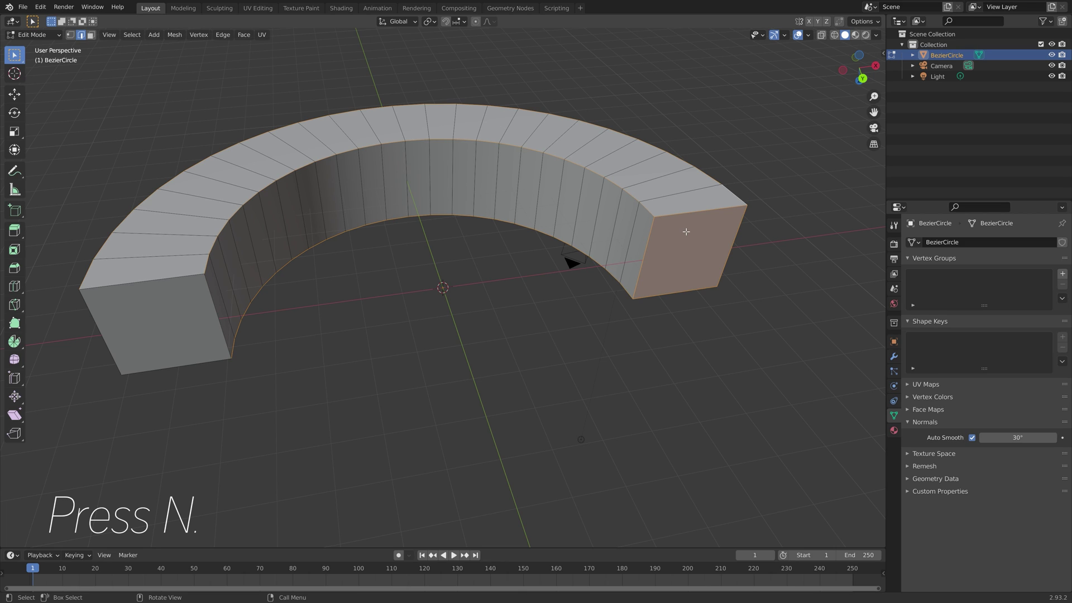
key("n")
left_click_drag(797, 159, 864, 160)
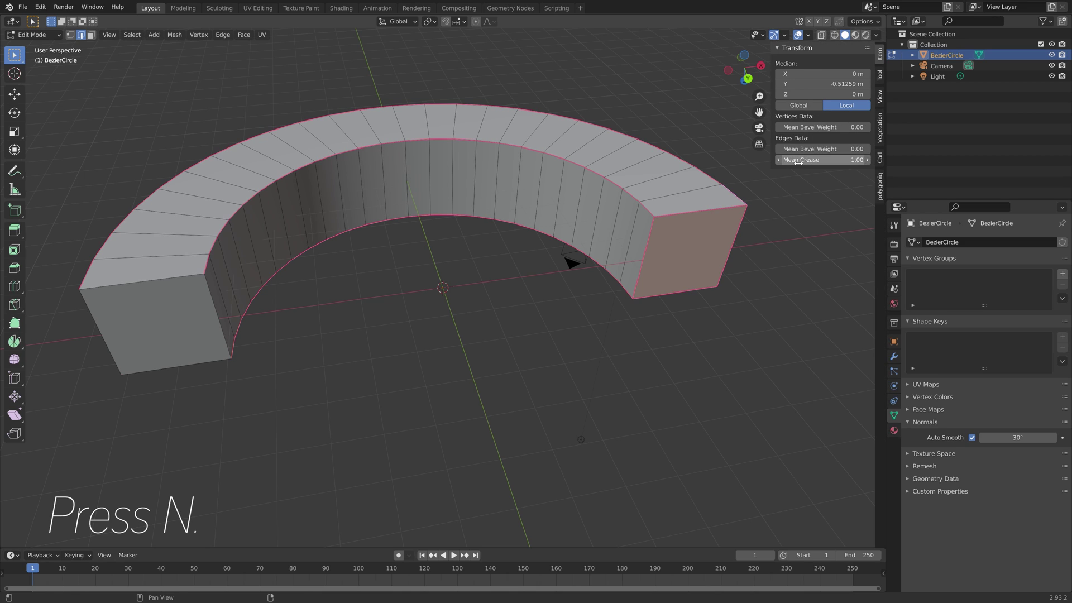
left_click(157, 322)
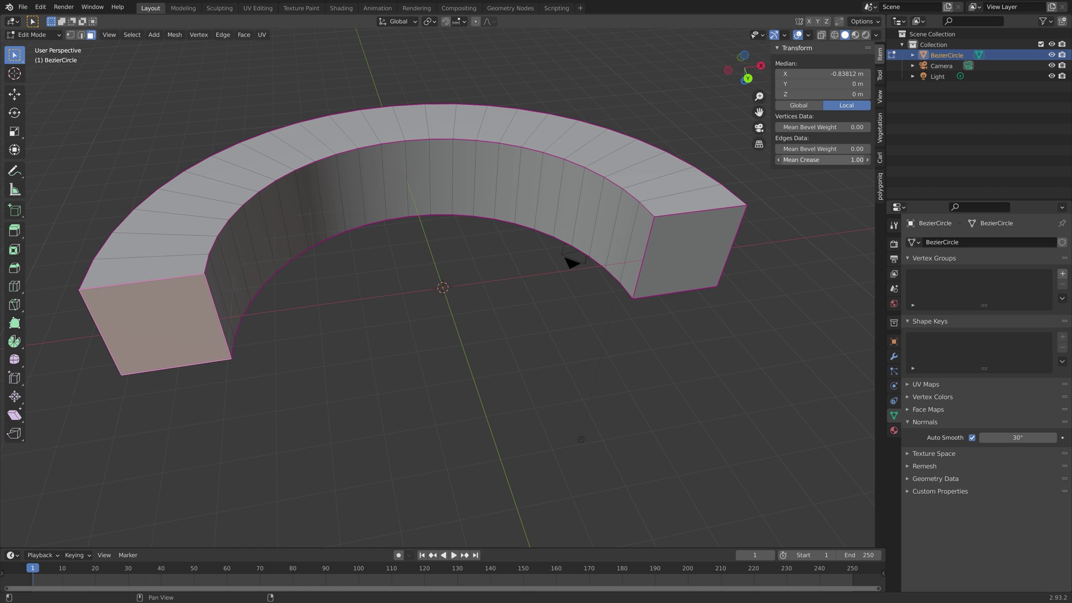
key("Tab")
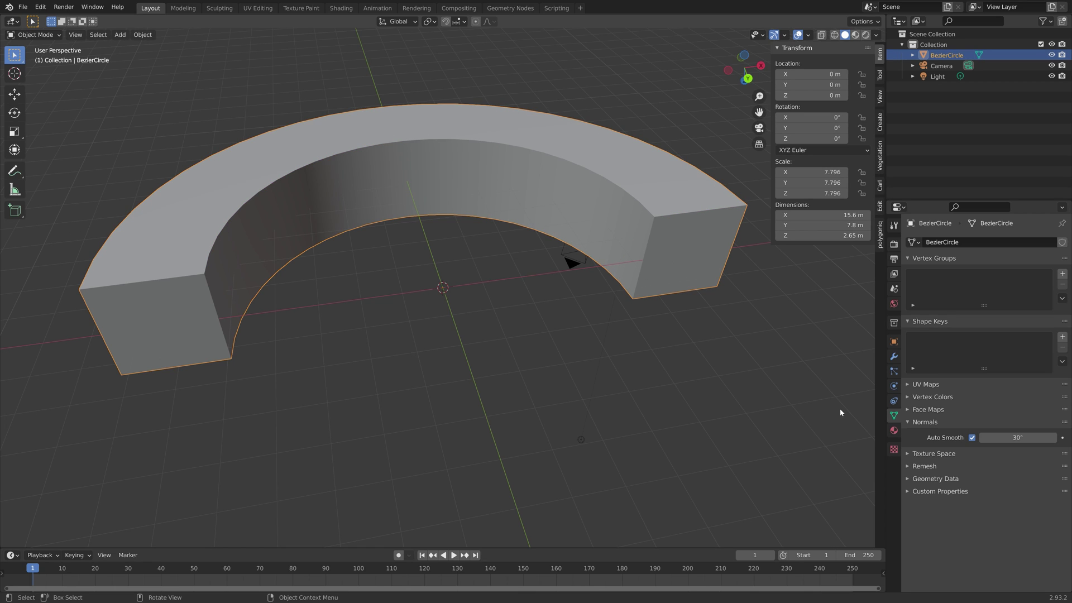
- Add a Subdivision Surface modifier with viewport and render levels of 2 to the half ring, and shade it smooth
left_click(893, 356)
left_click(949, 242)
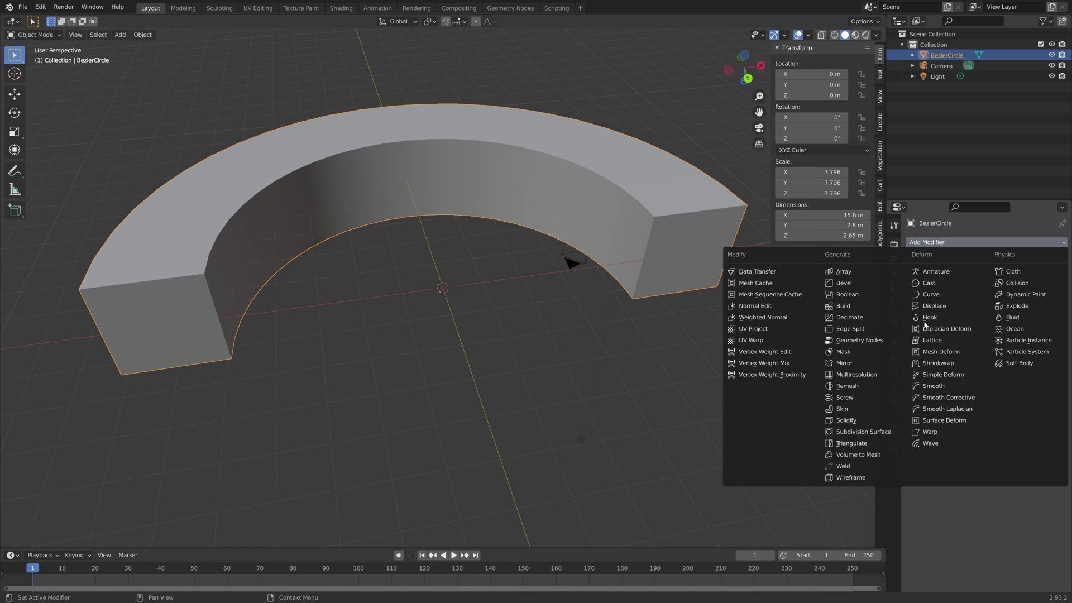
left_click(874, 431)
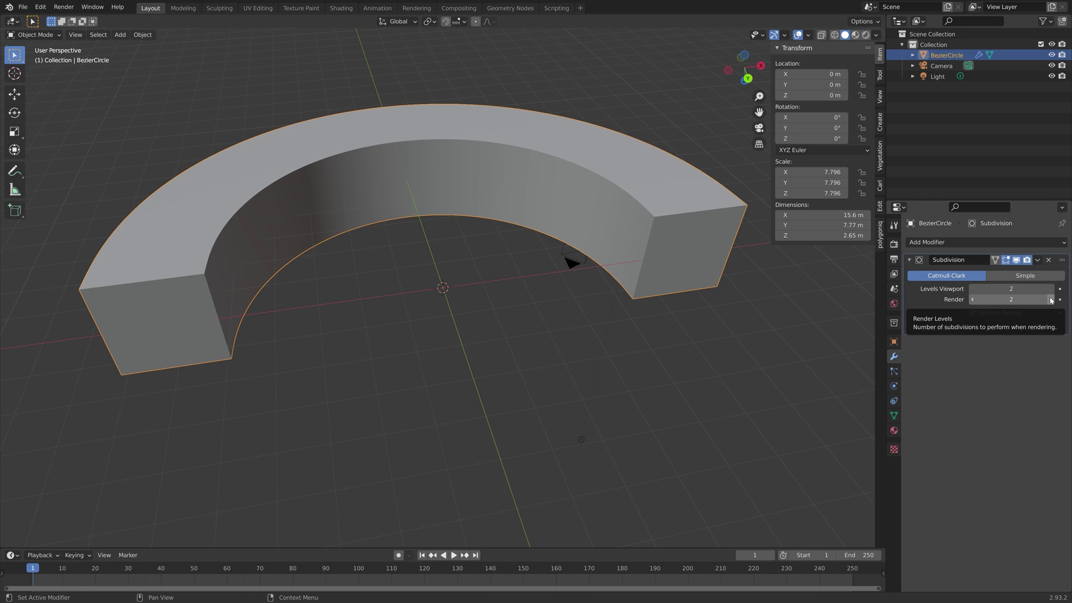
left_click(143, 34)
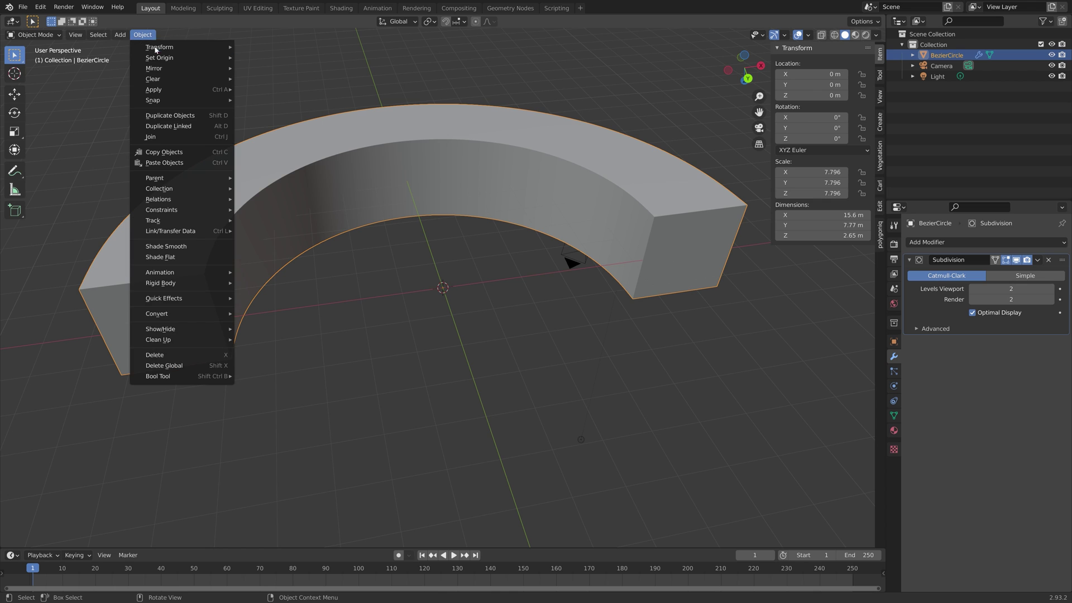
left_click(185, 246)
middle_click_drag(302, 334, 313, 205)
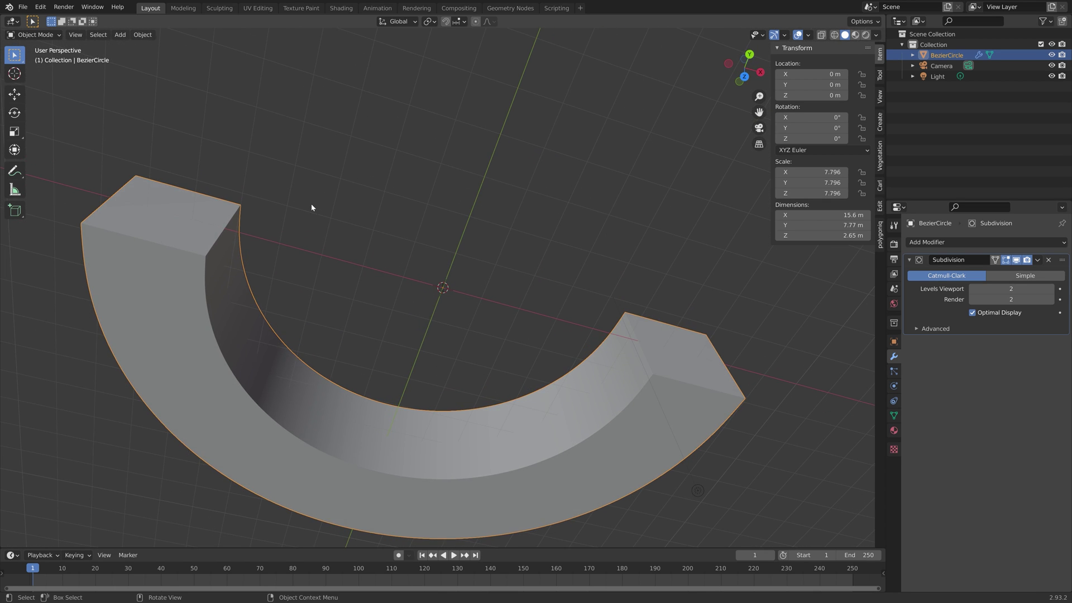
- Save the project as tut.blend in the Satisfying tube folder
left_click(23, 7)
left_click(39, 88)
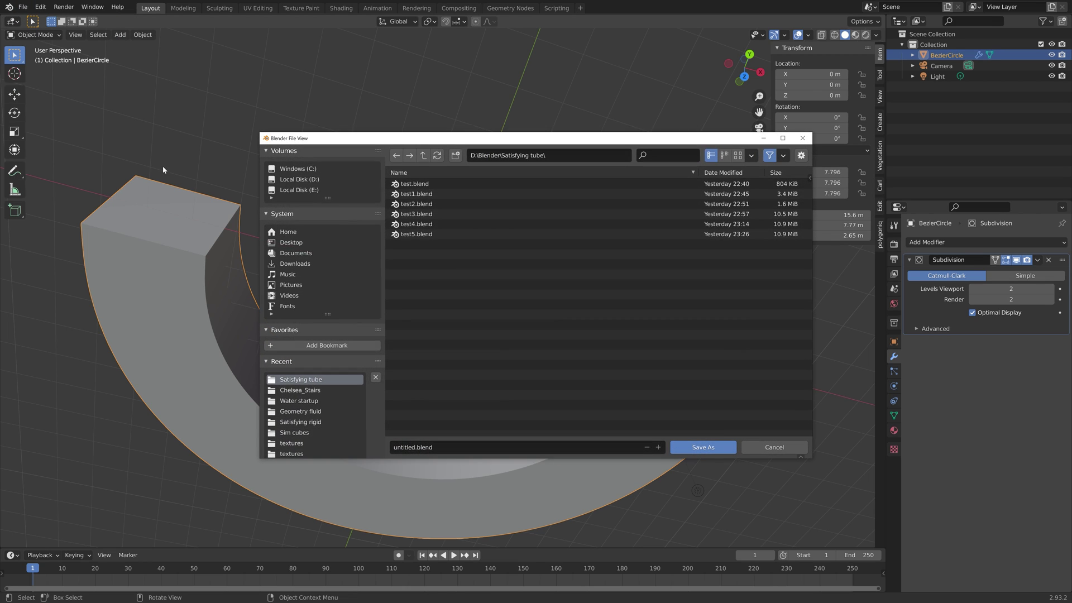
type("tut")
key("Return")
left_click(681, 449)
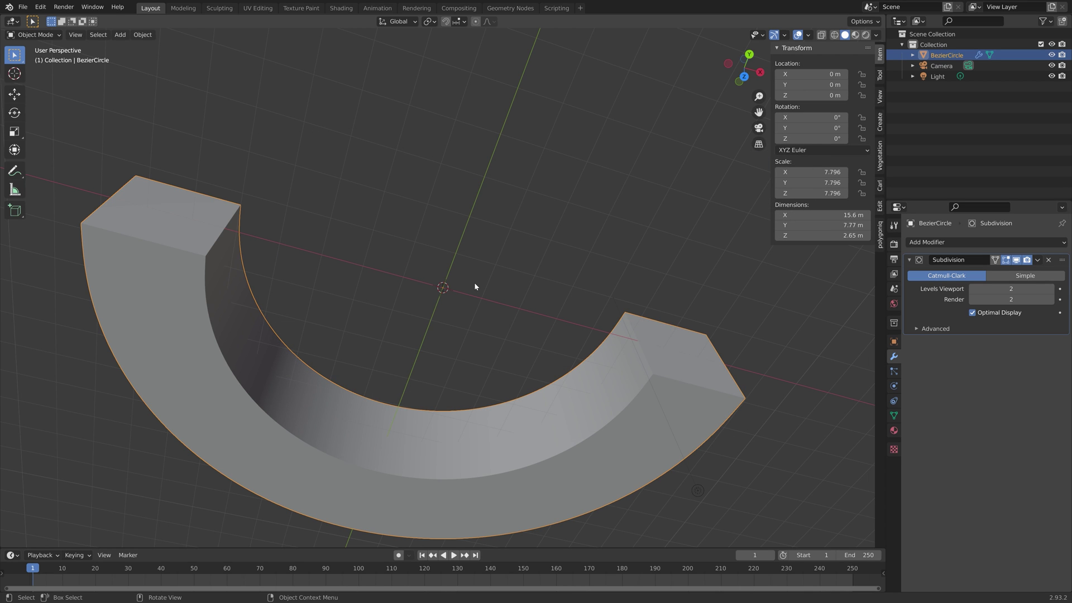
- Add a new Bezier circle at the origin and scale it up to about 6.7 so it runs through the half ring
middle_click_drag(474, 282, 507, 387)
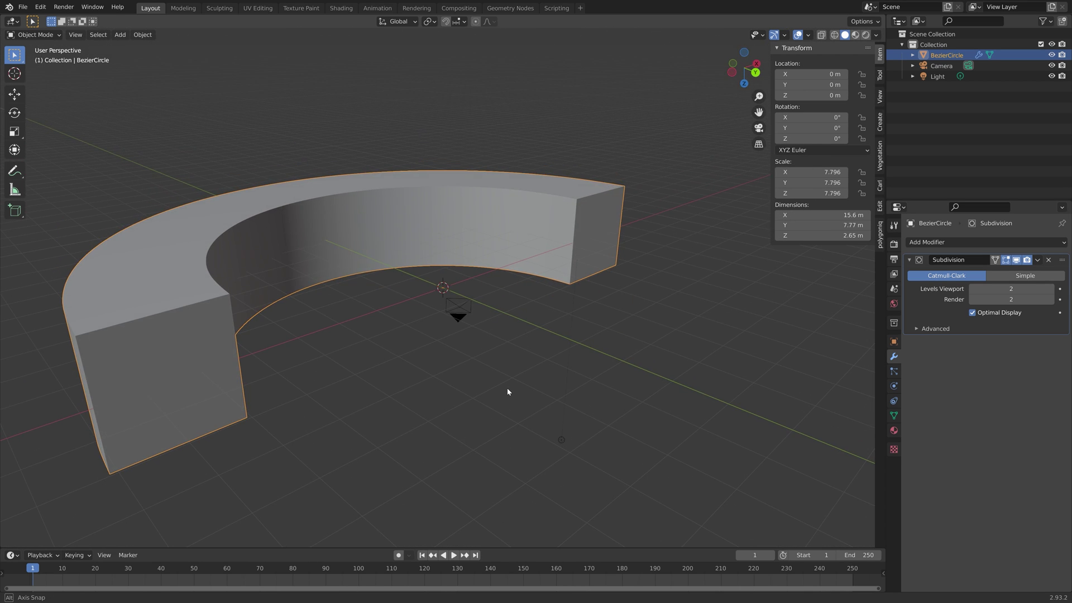
key("shift+a")
mouse_move(451, 270)
left_click(494, 282)
middle_click_drag(493, 282, 504, 310)
key("s")
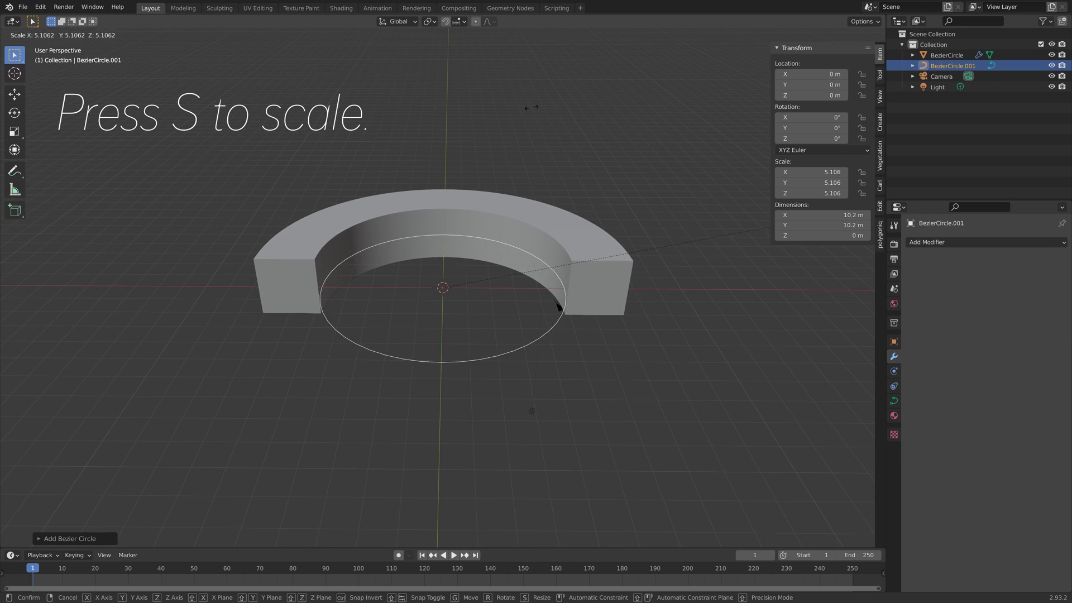
left_click(786, 82)
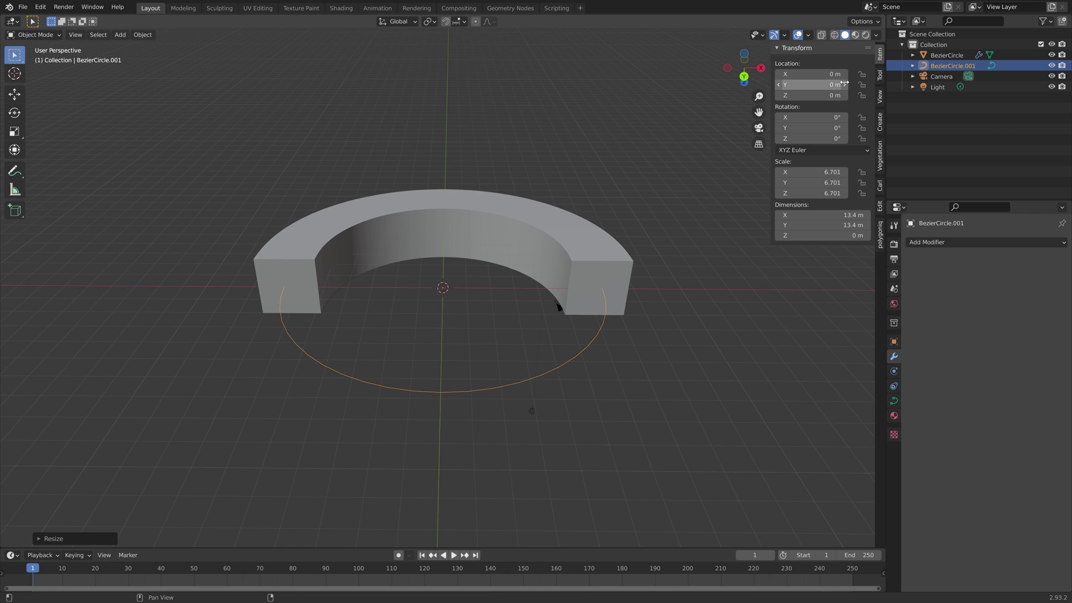
- Add a second Bezier circle and move it horizontally away from the ring to about X 18.8 m, Y -11.9 m
key("shift+a")
mouse_move(494, 290)
left_click(549, 300)
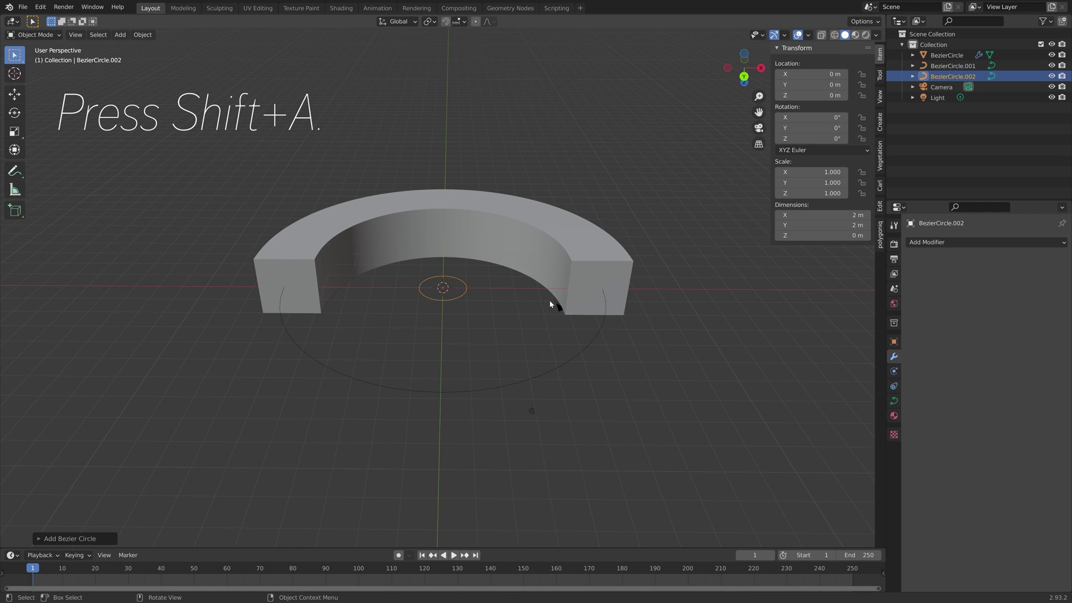
key("g")
key("shift+z")
left_click(232, 254)
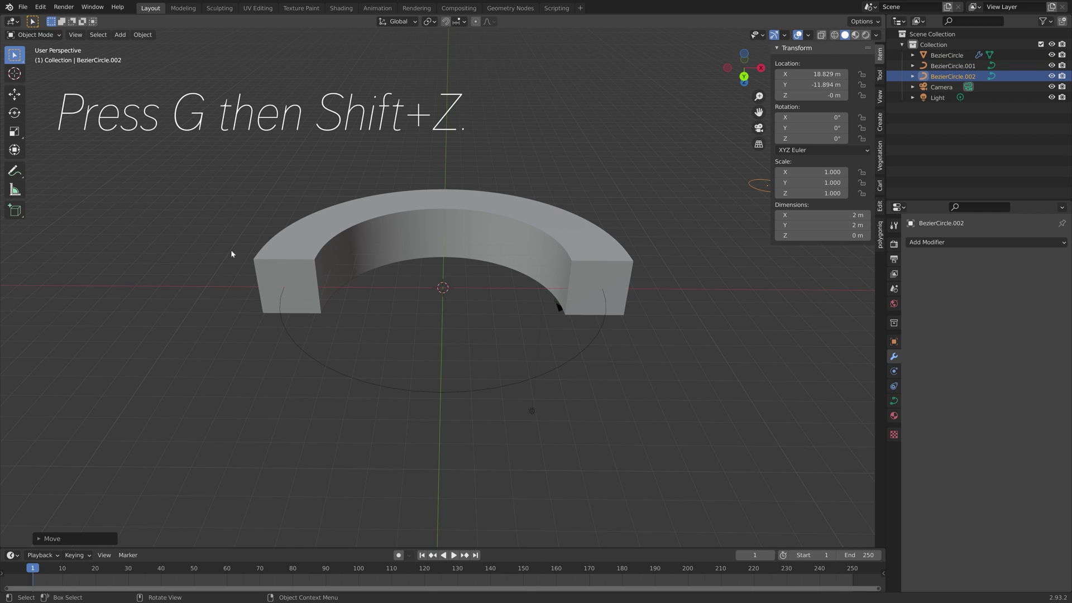
- Bevel the large Bezier circle by object, using the small circle BezierCircle.002 as its profile
left_click(557, 360)
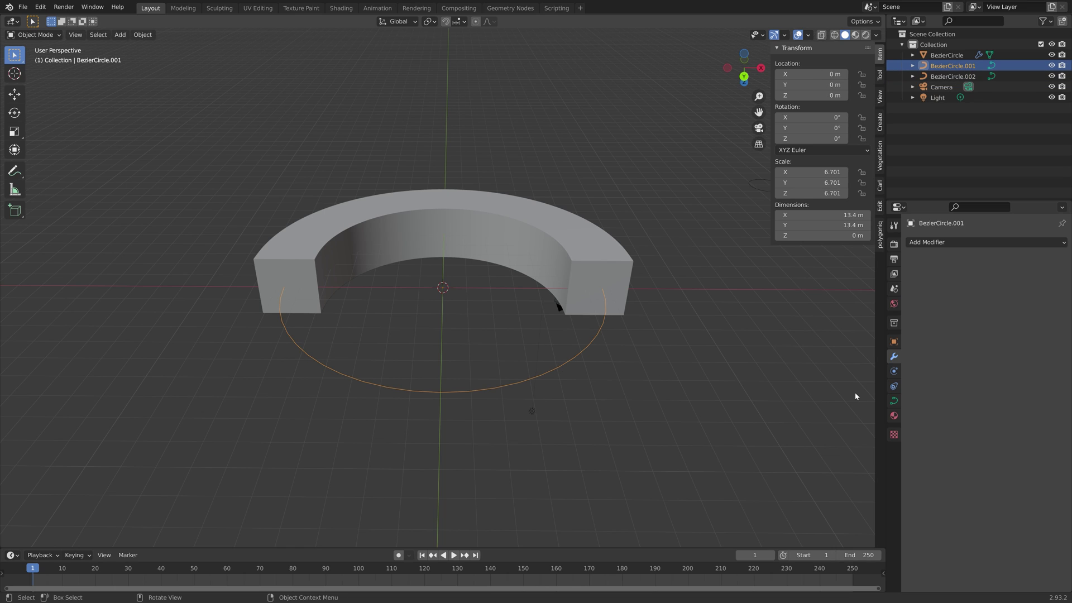
left_click(893, 401)
scroll(915, 413, "down", 3)
left_click(985, 445)
left_click(1051, 460)
left_click(748, 186)
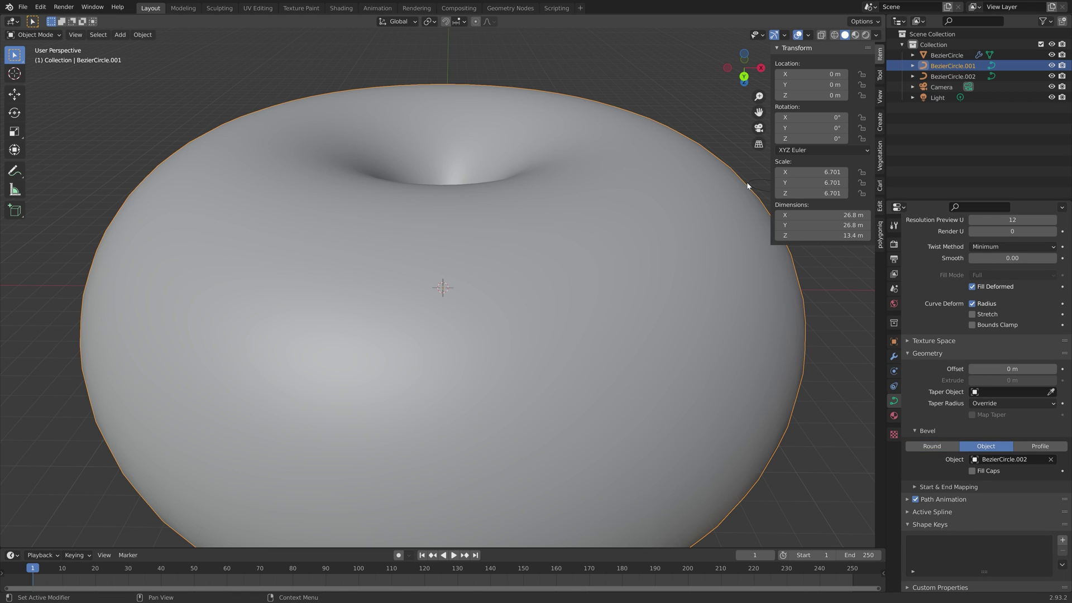
- Scale the small profile circle down to about 0.16 so the tube thins to fit the half ring
scroll(756, 213, "down", 5)
left_click(652, 224)
key("s")
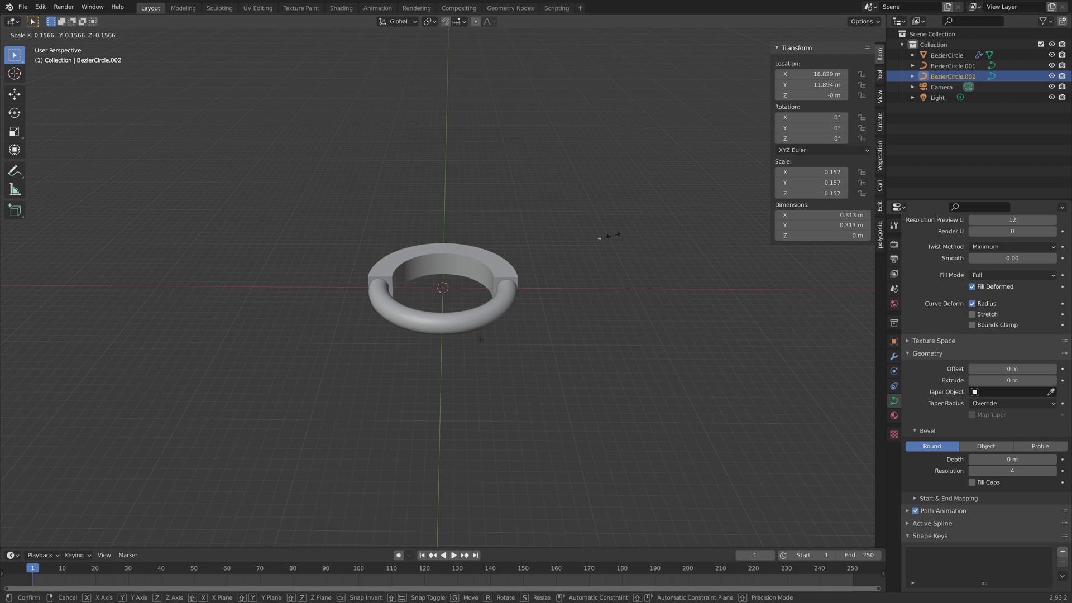
left_click(612, 235)
scroll(495, 309, "up", 5)
- Scale the tube ring down to about 6.55 to centre it within the half ring's end faces
middle_click_drag(490, 318, 765, 294)
left_click(698, 321)
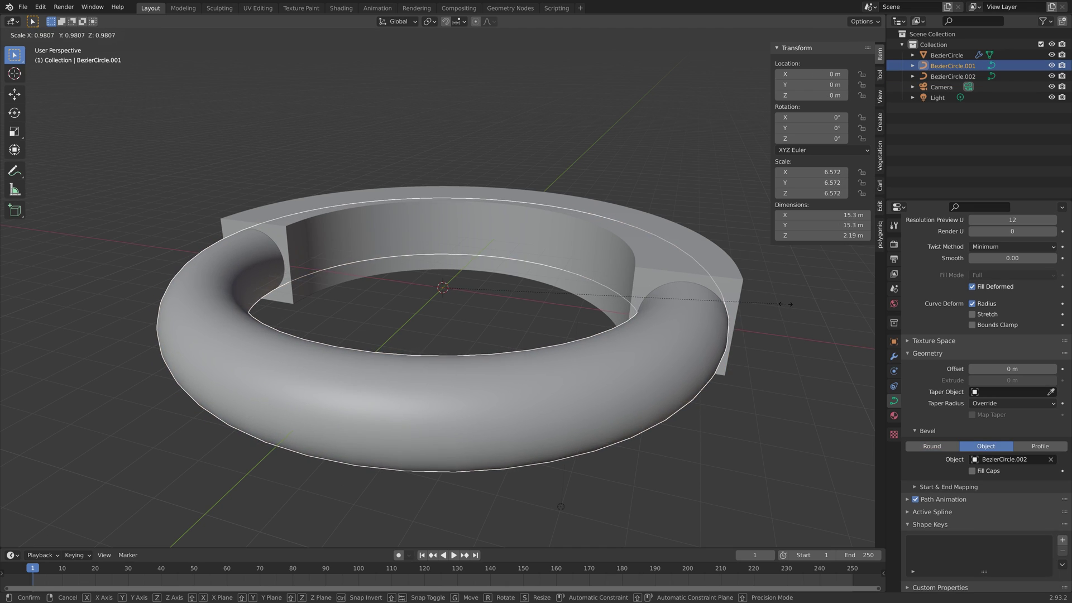
scroll(790, 302, "down", 4)
scroll(742, 293, "up", 4)
scroll(803, 273, "down", 3)
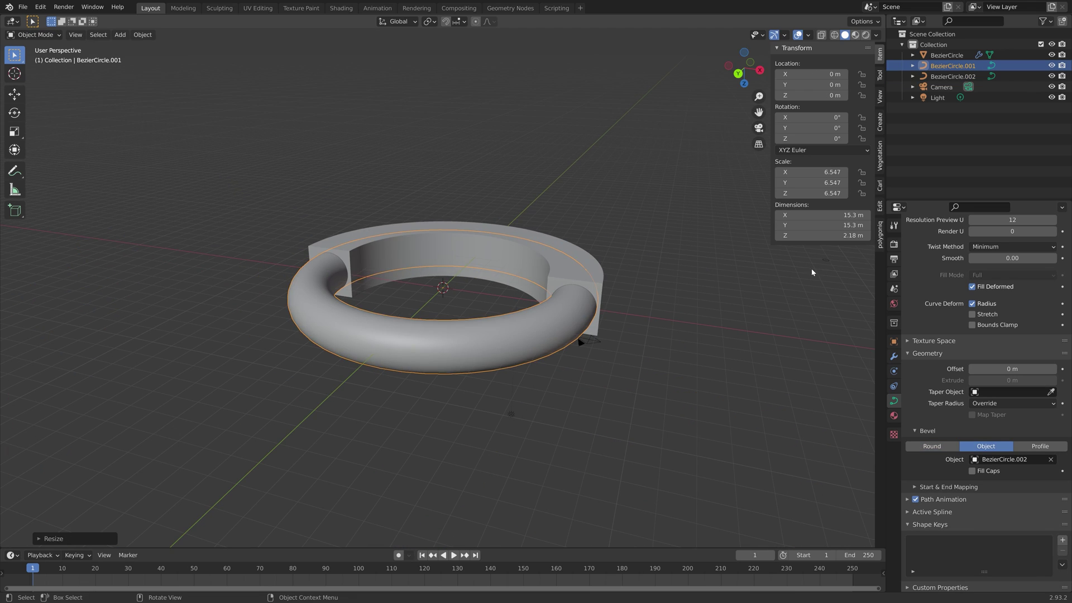
- Fine-tune the small profile circle's scale to about 0.169 and check the tube's fit against the end faces
left_click(826, 260)
key("s")
left_click(849, 256)
key("s")
left_click(586, 342)
scroll(670, 335, "up", 5)
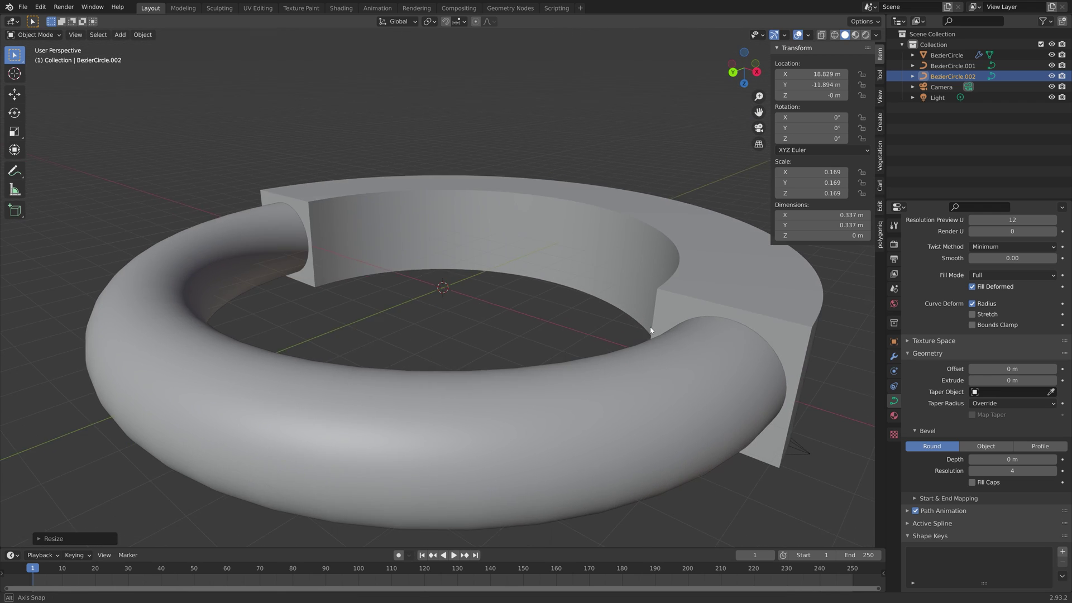
scroll(704, 335, "down", 3)
mouse_move(705, 357)
middle_mouse_down()
mouse_move(696, 369)
mouse_move(736, 375)
mouse_move(732, 355)
mouse_move(698, 365)
middle_mouse_up()
left_click(592, 334)
key("s")
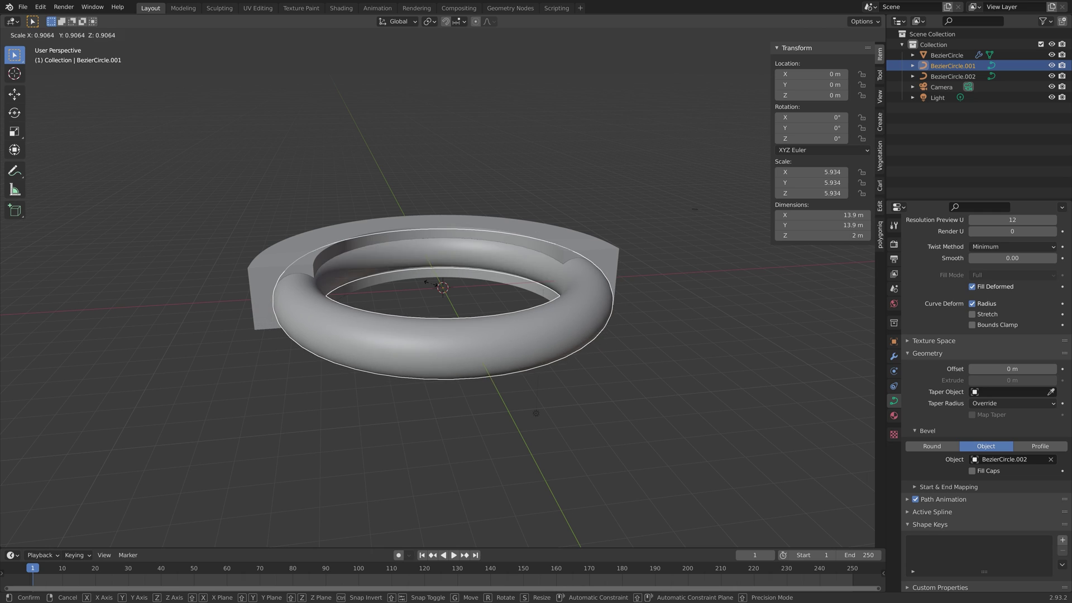
left_click(529, 331)
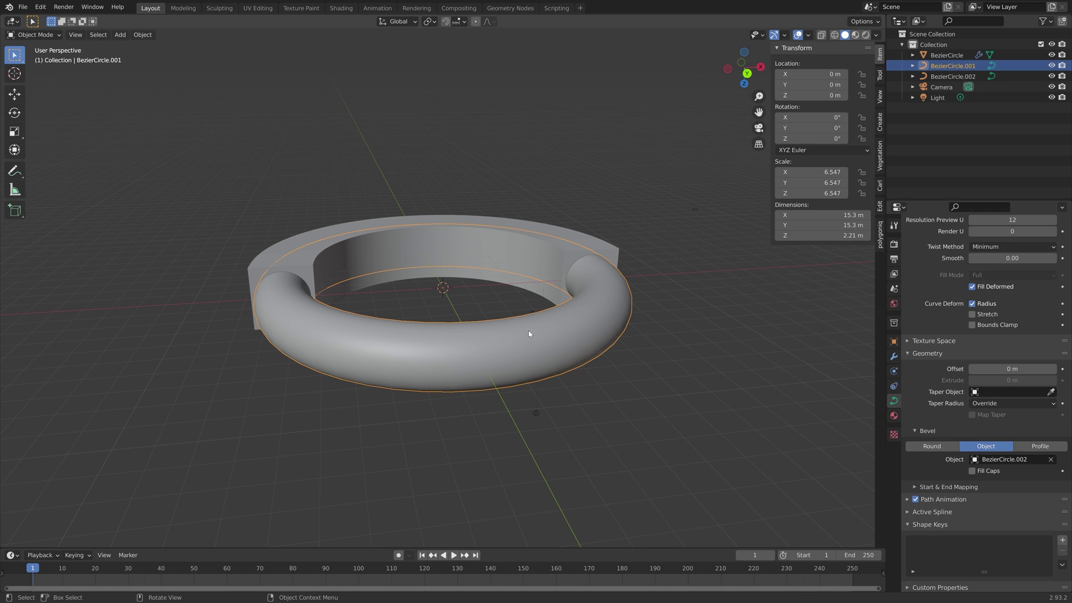
- Save the project with Save As, and convert the tube ring from a curve to a mesh
key("ctrl+shift+s")
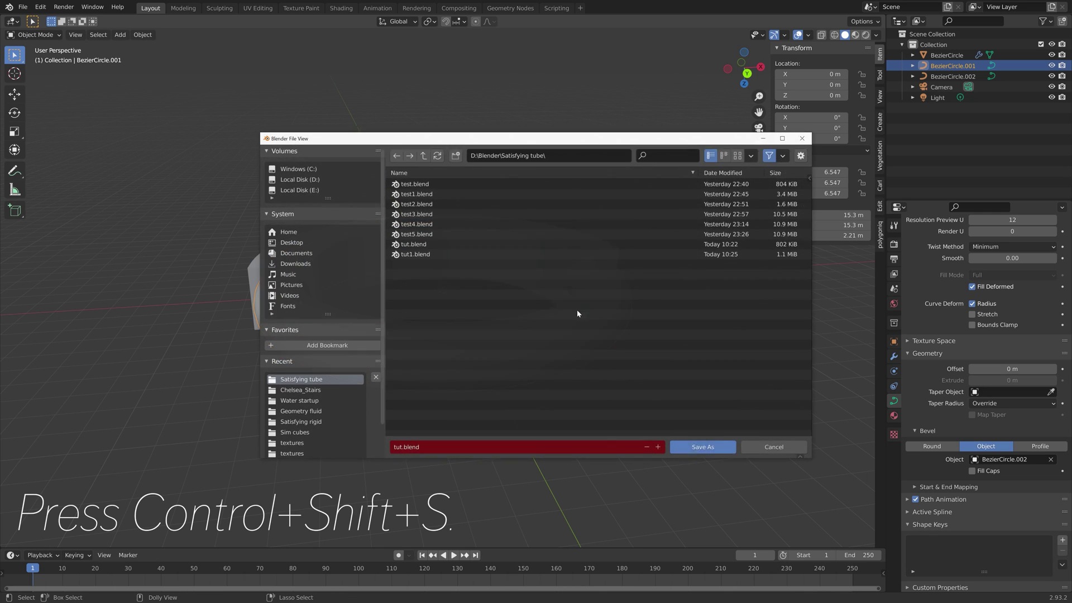
left_click(679, 445)
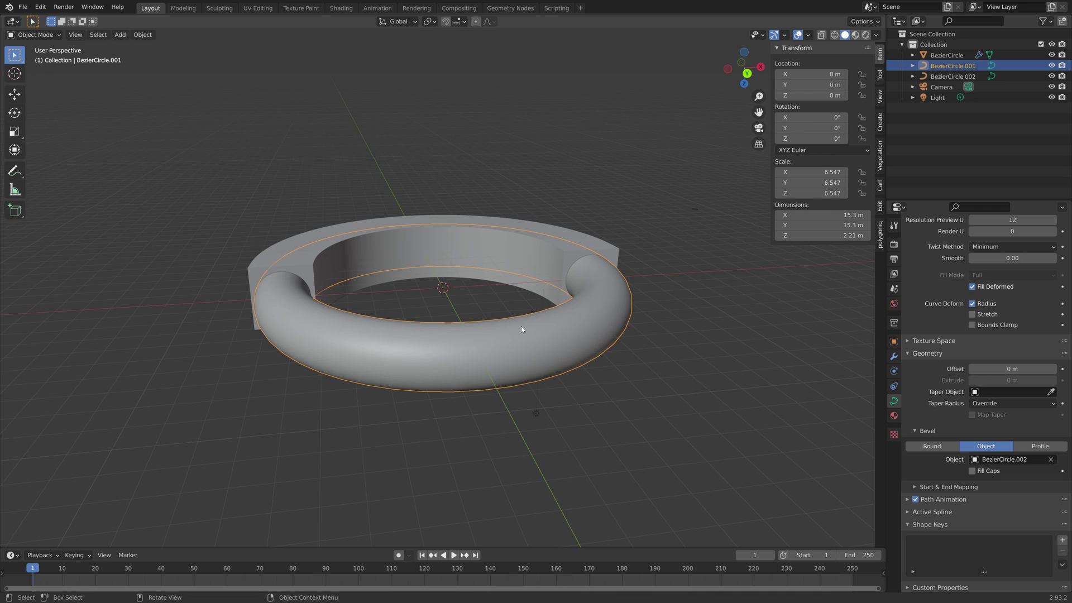
left_click(142, 34)
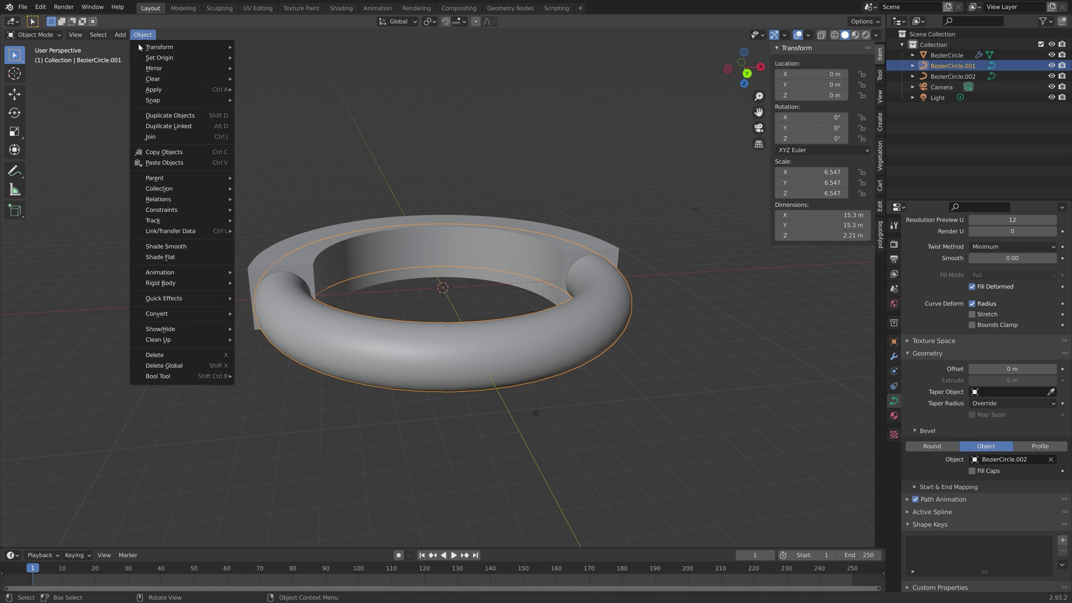
mouse_move(190, 290)
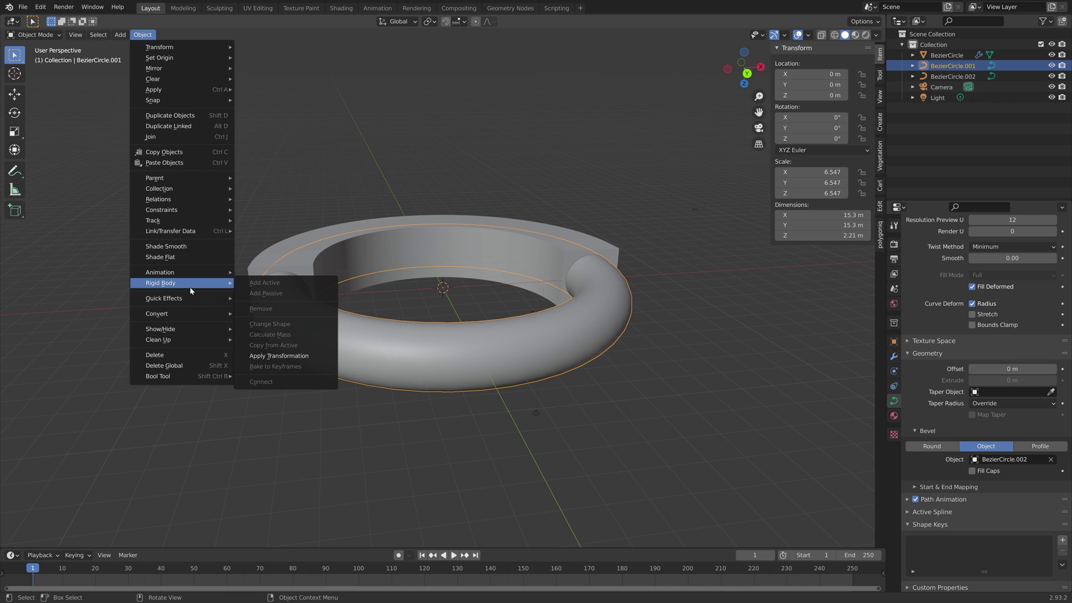
mouse_move(193, 313)
left_click(255, 324)
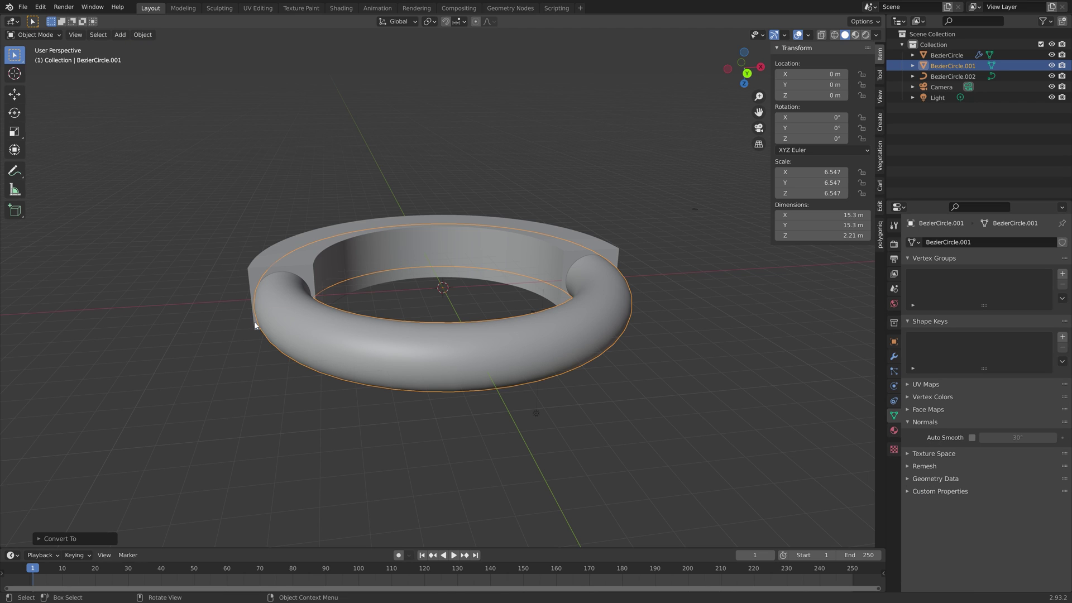
- Add a Subdivision Surface modifier with viewport and render levels of 3 to the tube ring, and apply it
left_click(893, 356)
left_click(979, 245)
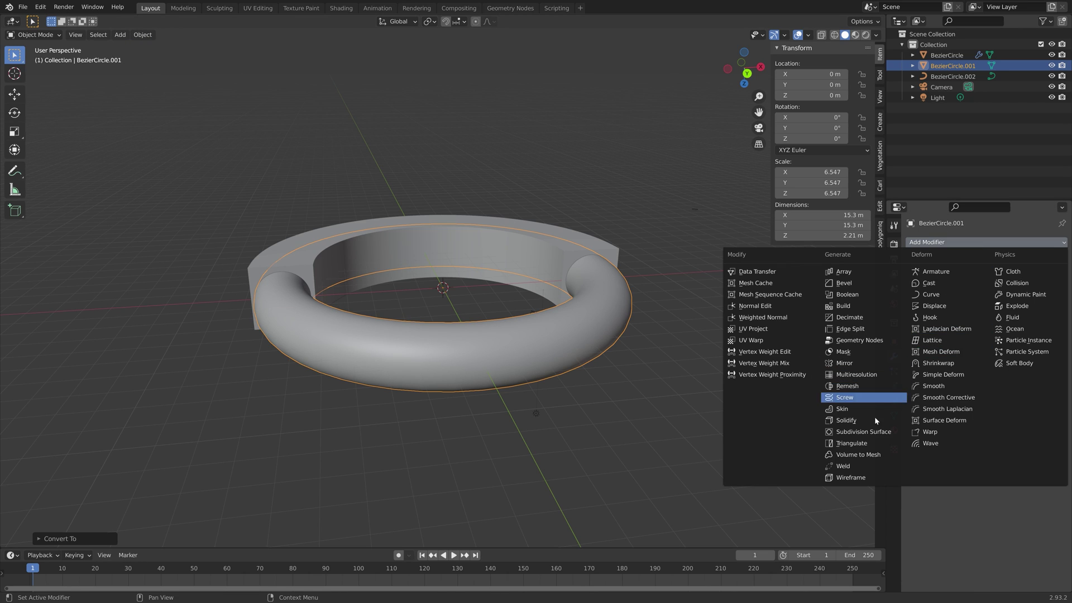
left_click(854, 432)
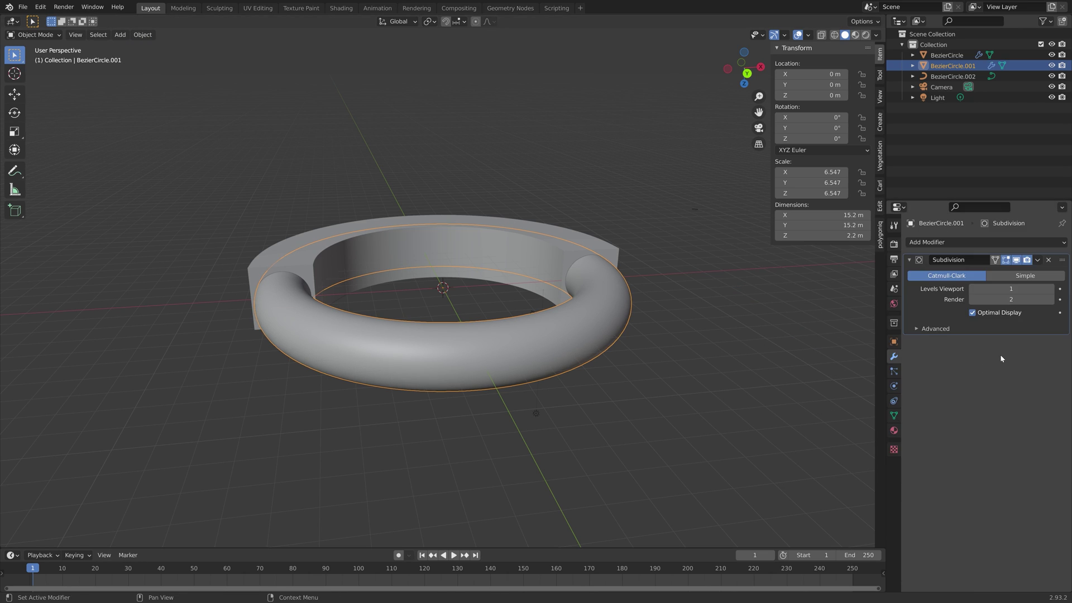
left_click(1037, 260)
left_click(1030, 274)
- Scale the tube ring to about 6.57 so it sits centred in the half ring's end face
scroll(696, 273, "up", 7)
middle_click_drag(696, 273, 227, 292)
middle_click_drag(525, 321, 558, 321)
key("s")
left_click(745, 315)
middle_click_drag(664, 328, 694, 317)
key("s")
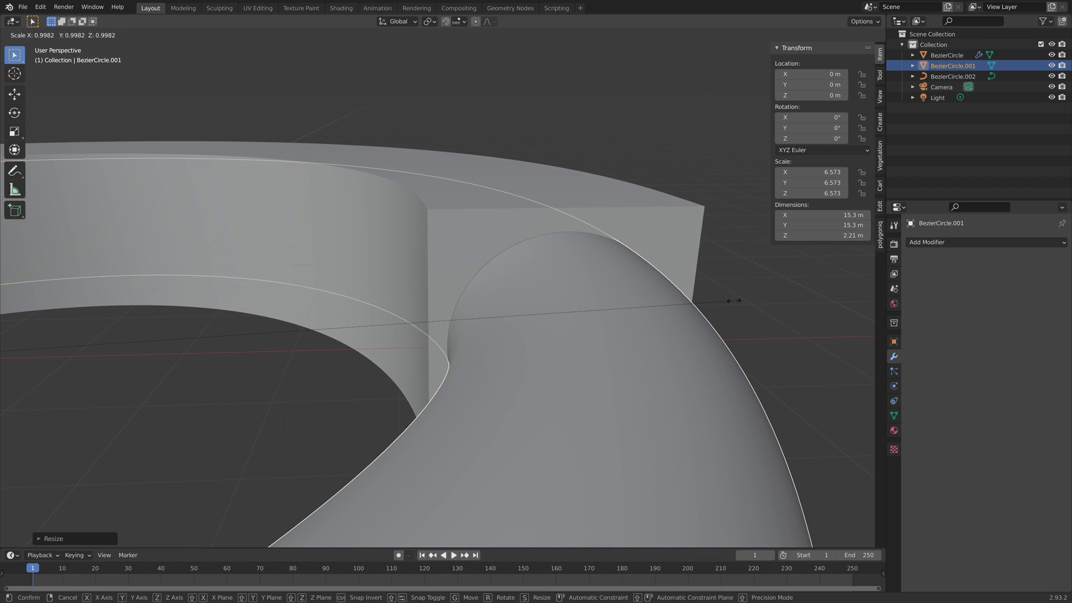
left_click(734, 301)
scroll(480, 321, "down", 8)
middle_click_drag(388, 328, 437, 329)
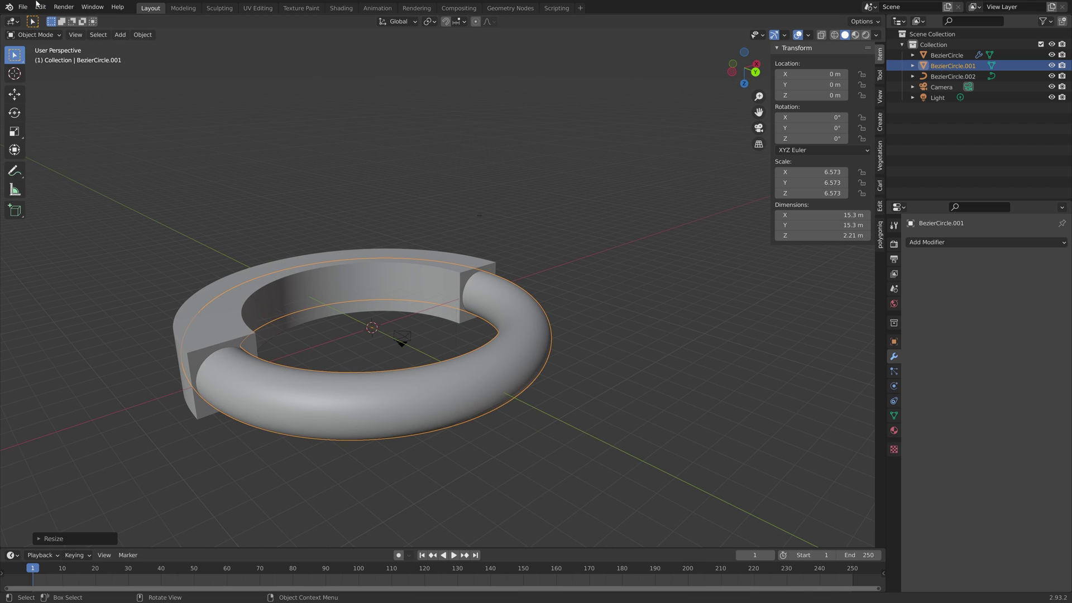
- Search the add-ons in the preferences for "bool" to check that Bool Tool is enabled, and close the preferences
left_click(41, 6)
left_click(58, 159)
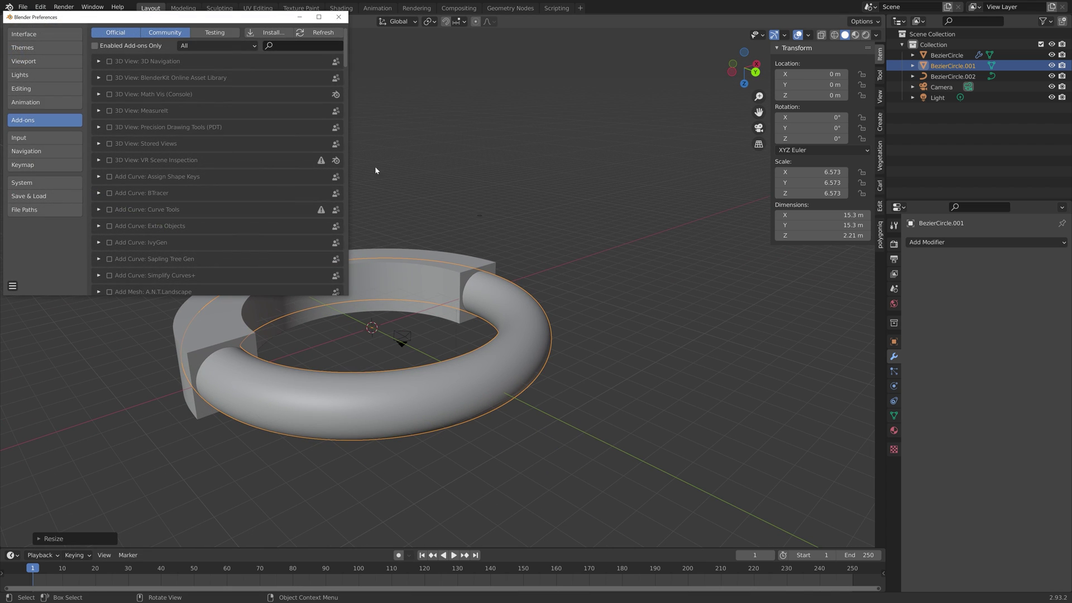
type("bool")
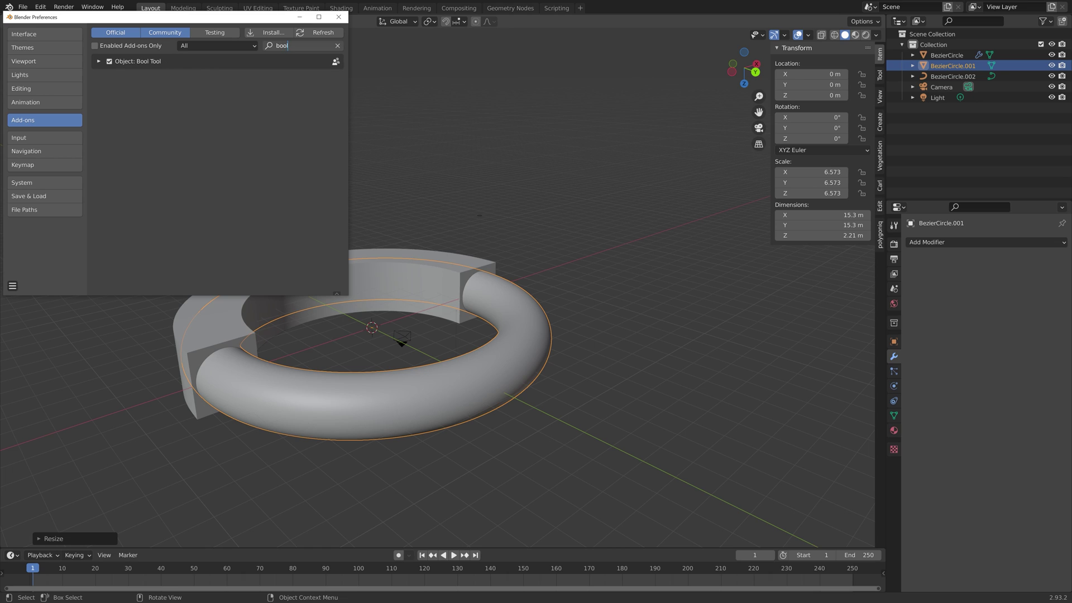
key("Return")
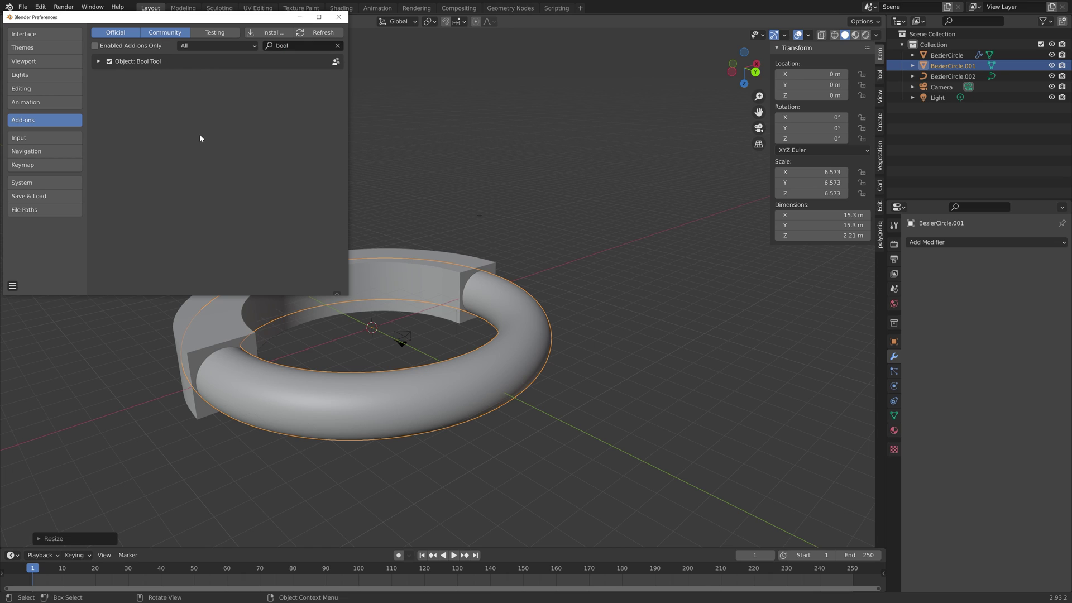
left_click(341, 19)
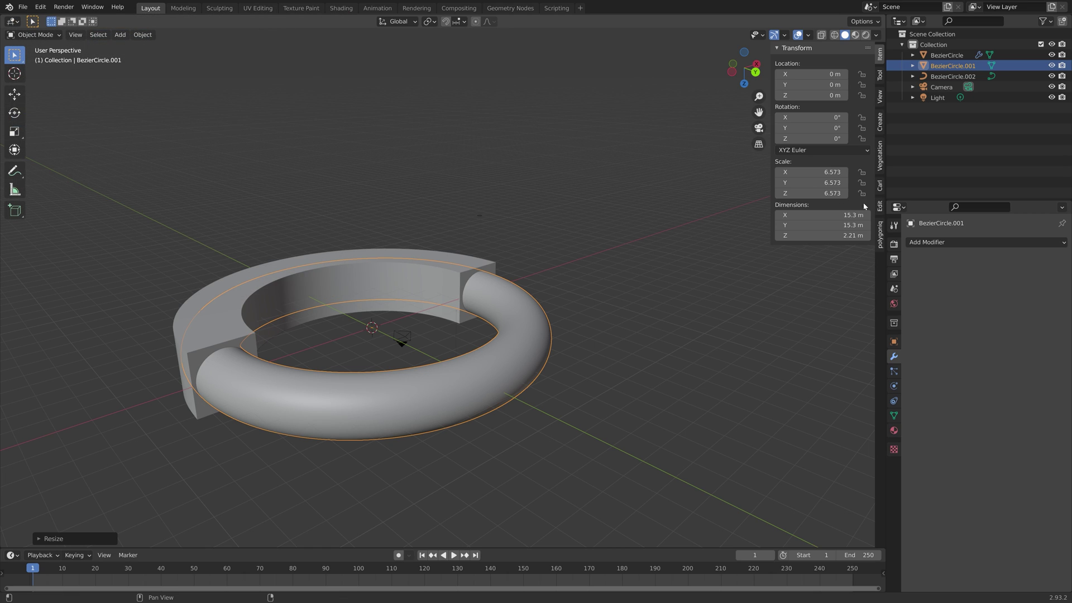
- Subtract the tube ring from the half ring with Bool Tool's Auto Boolean Difference, keeping the half ring as the active object
left_click(880, 205)
left_click(812, 49)
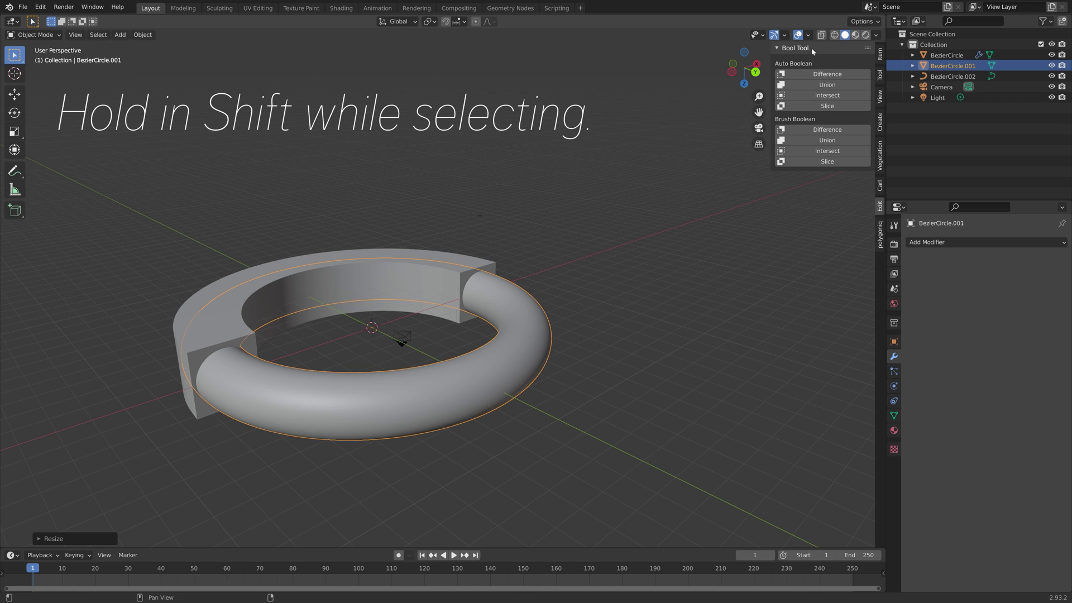
left_click(459, 266, "shift")
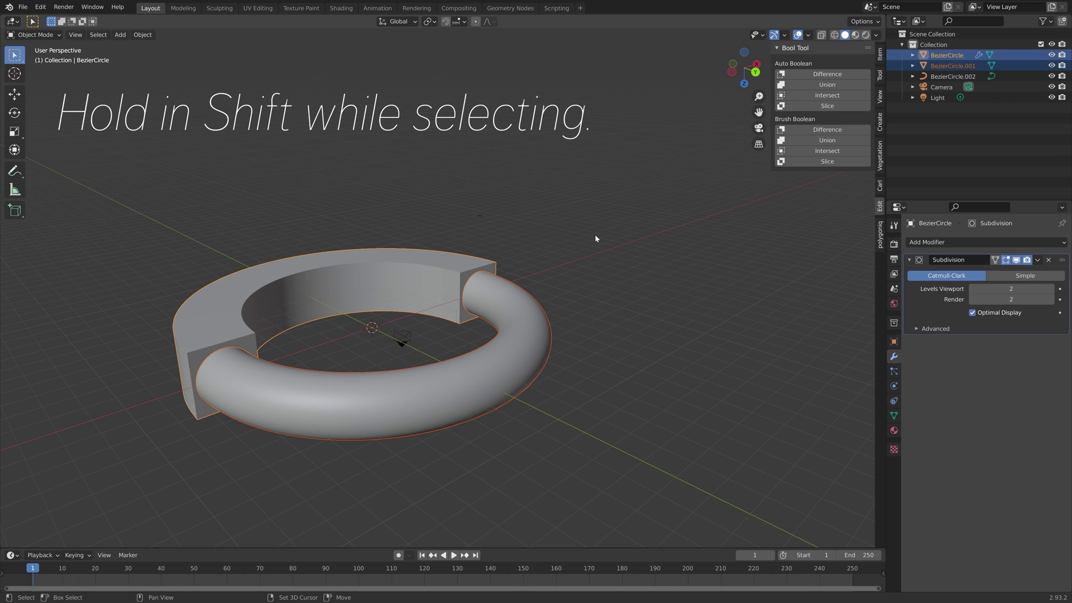
left_click(837, 79)
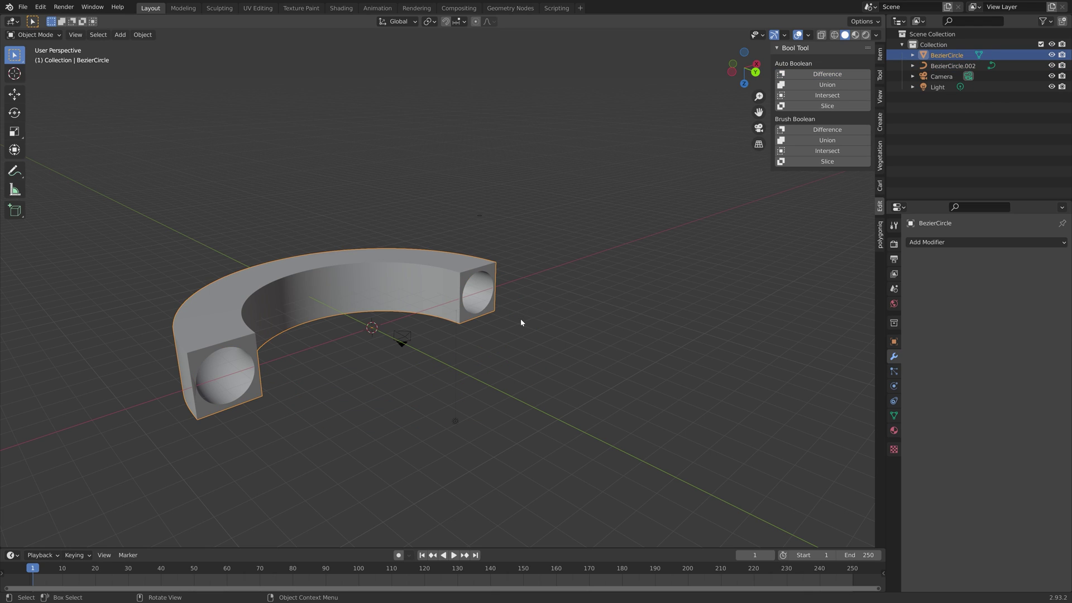
- Save the scene as a new version named tut2.blend in the Satisfying tube folder
mouse_move(520, 318)
middle_mouse_down()
mouse_move(487, 299)
mouse_move(525, 317)
middle_mouse_up()
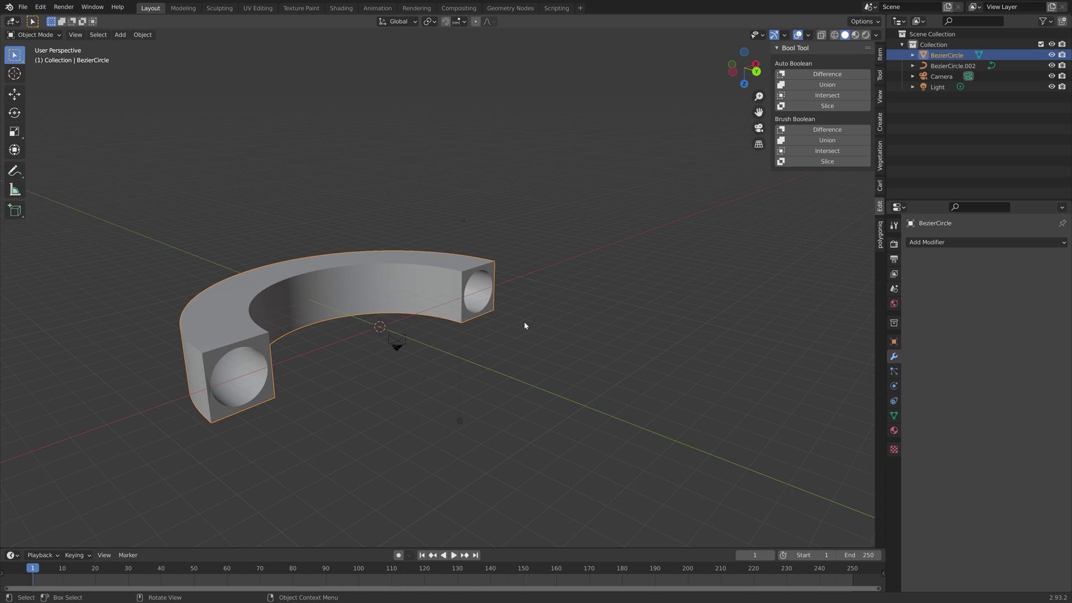
key("ctrl+shift+s")
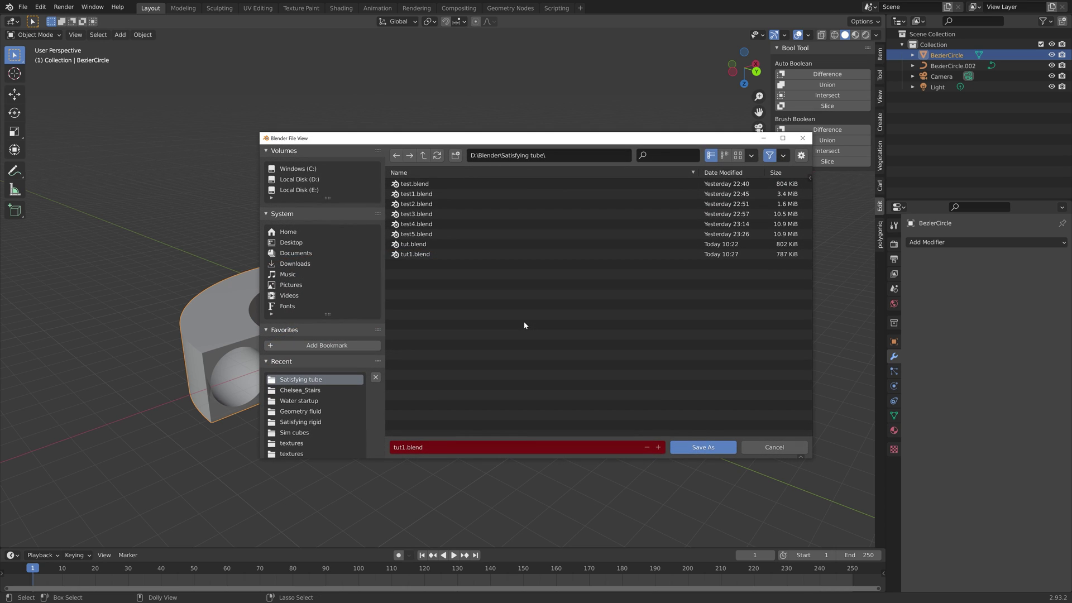
left_click(658, 446)
left_click(692, 447)
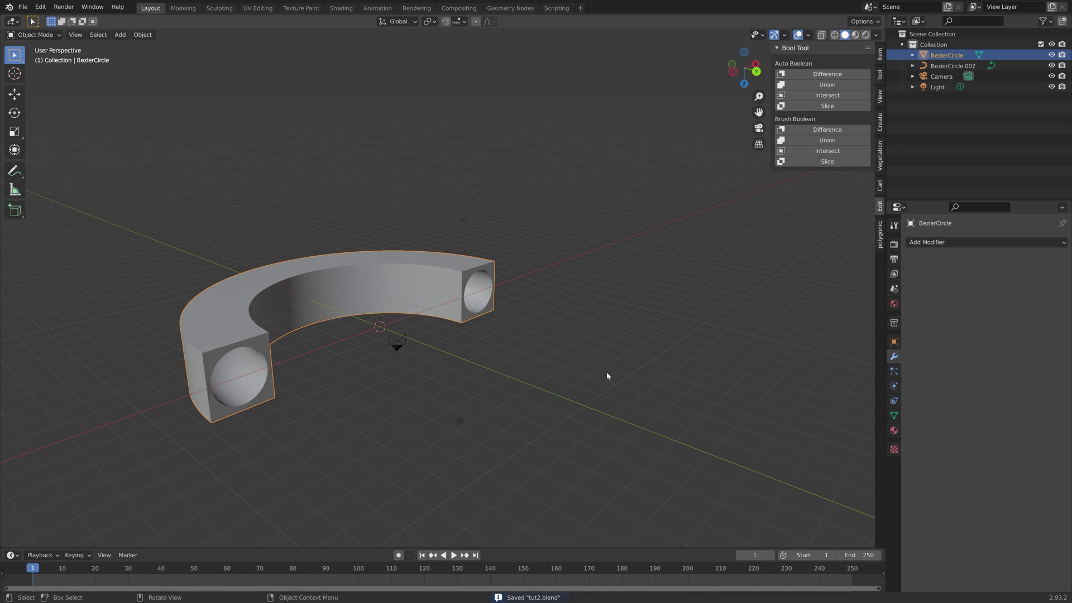
- Add a Bezier circle and scale it up so it runs through the middle of the half ring's channel
key("shift+a")
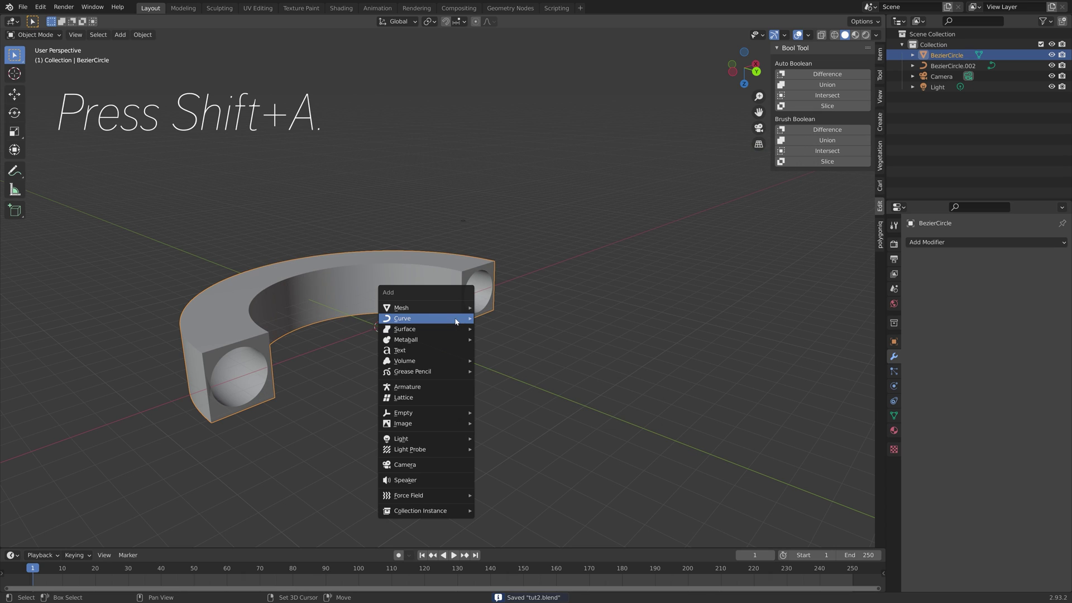
mouse_move(455, 322)
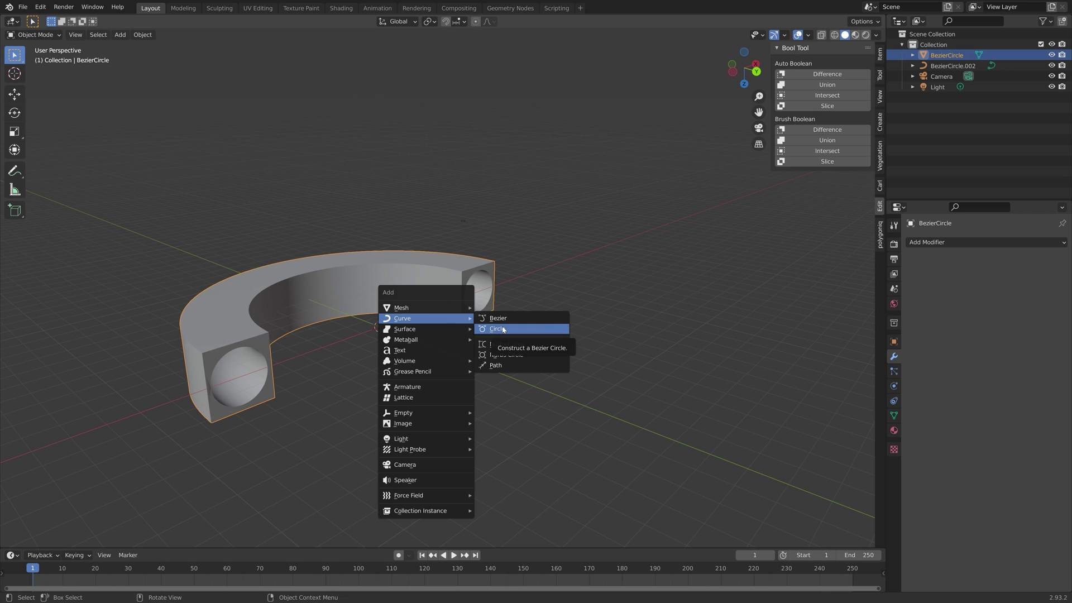
left_click(539, 328)
key("s")
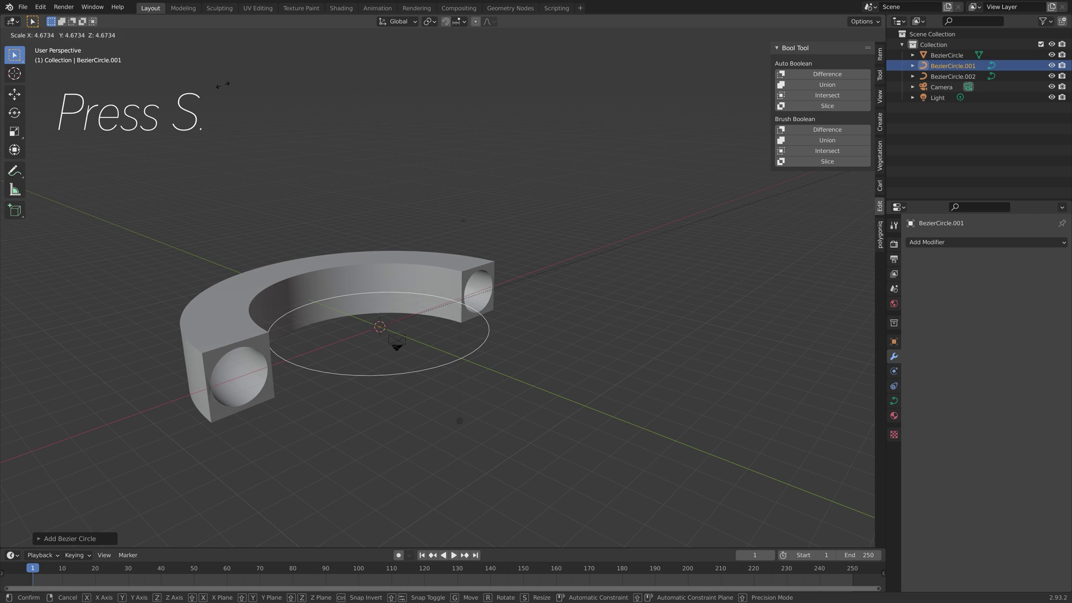
left_click(518, 455)
middle_click_drag(577, 433, 630, 417)
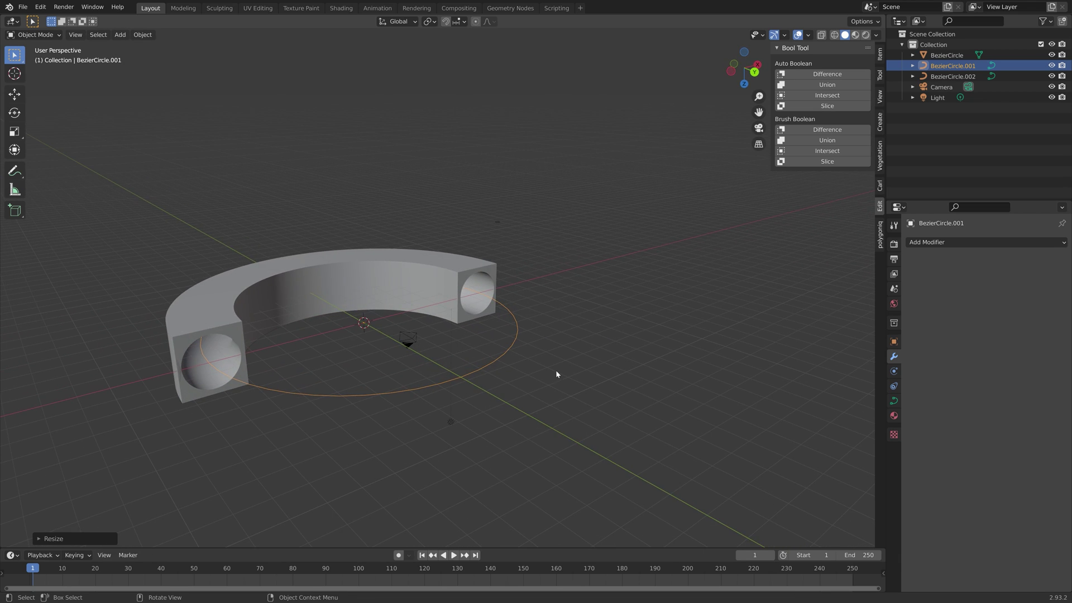
- Bevel the new circle by object, picking the small profile circle BezierCircle.002 as the bevel object
left_click(894, 372)
left_click(894, 401)
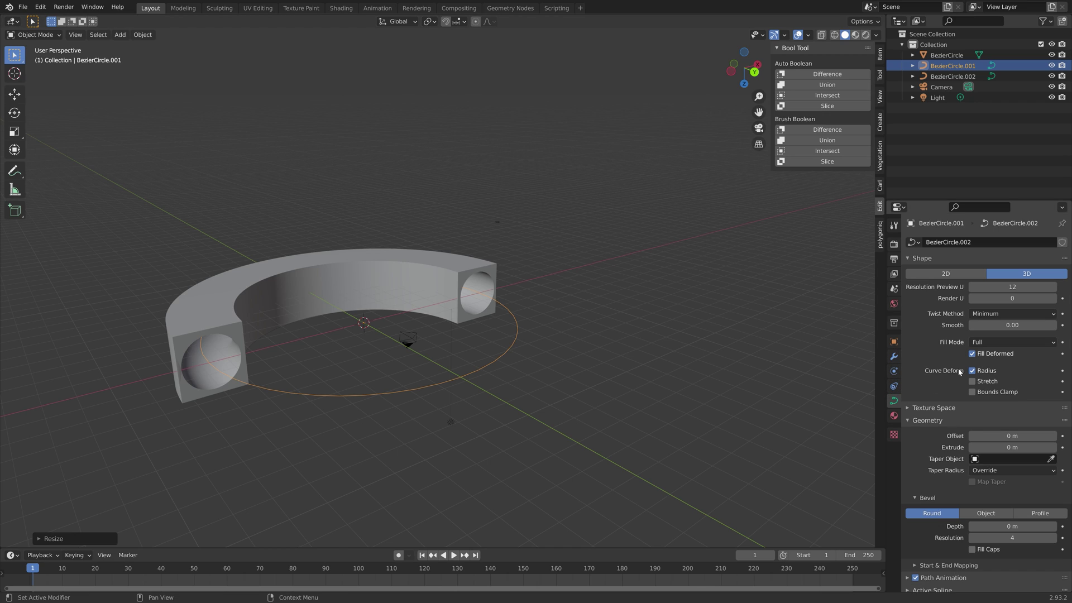
scroll(946, 474, "down", 3)
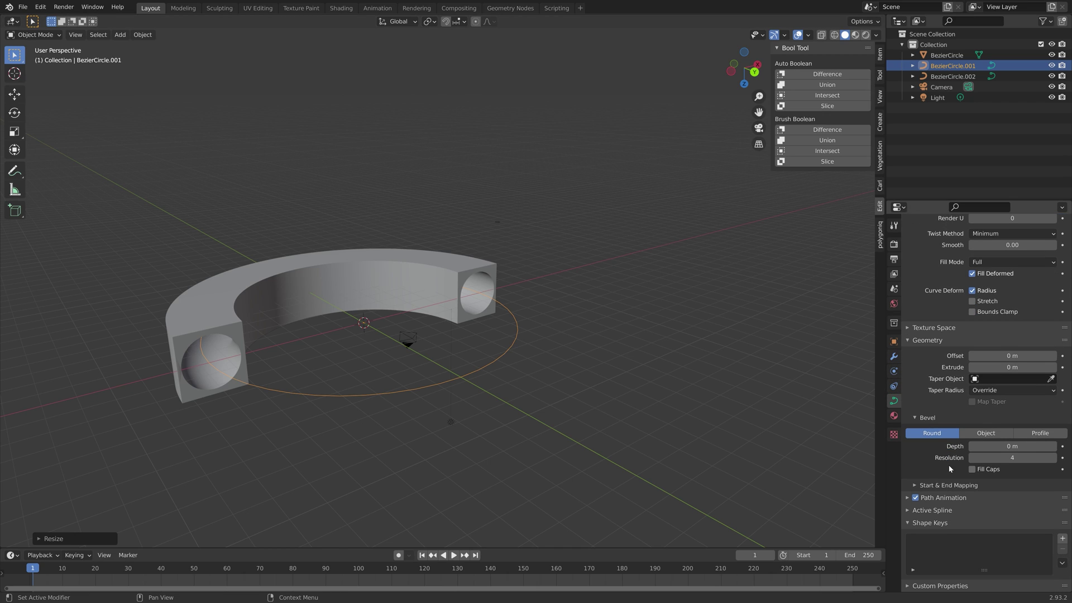
left_click(977, 437)
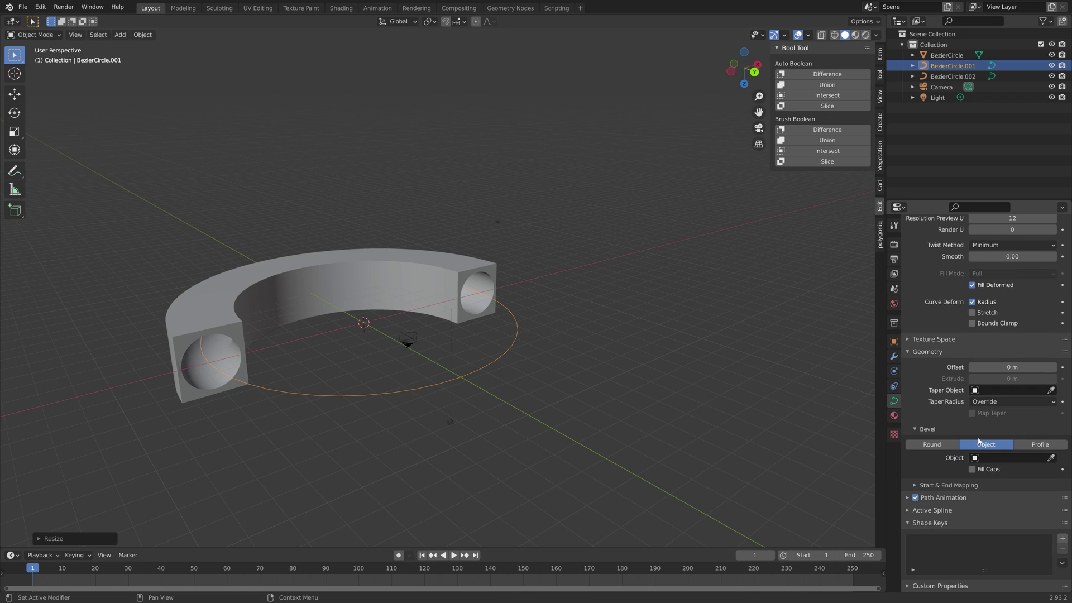
left_click(1050, 457)
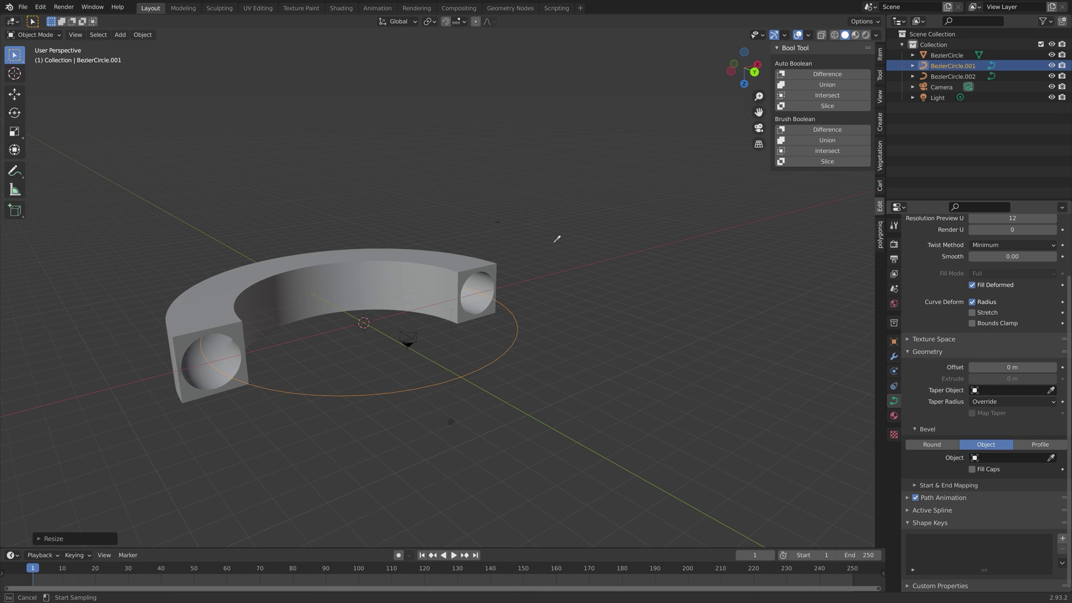
left_click(500, 226)
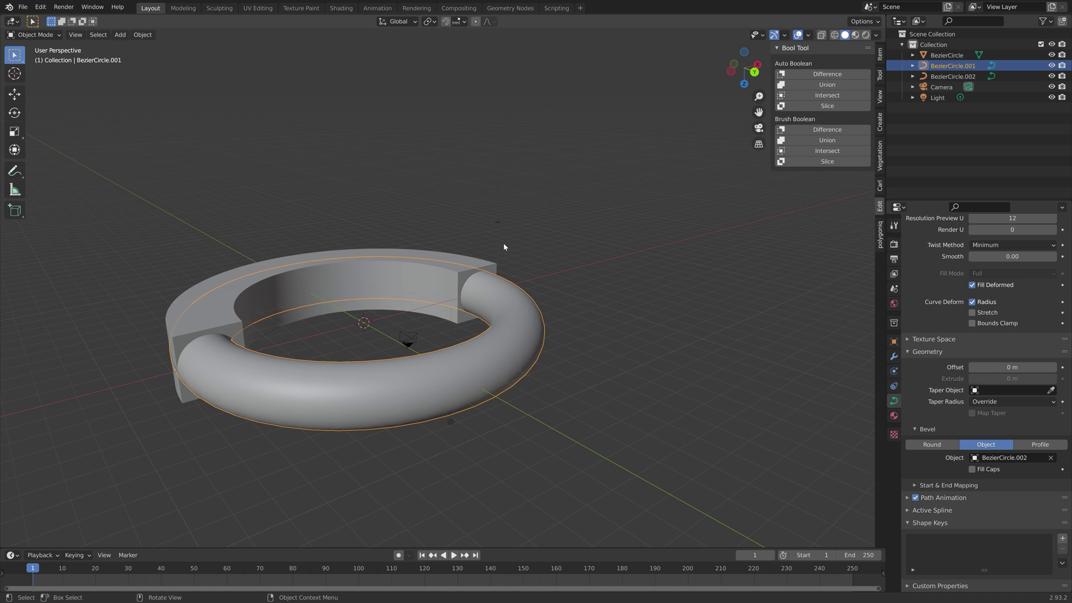
- Resize the tube ring to bring it in line with the half ring's channel openings
left_click(497, 223)
key("s")
left_click(532, 321)
left_click(532, 321)
middle_click_drag(551, 306, 363, 370)
scroll(510, 309, "up", 10)
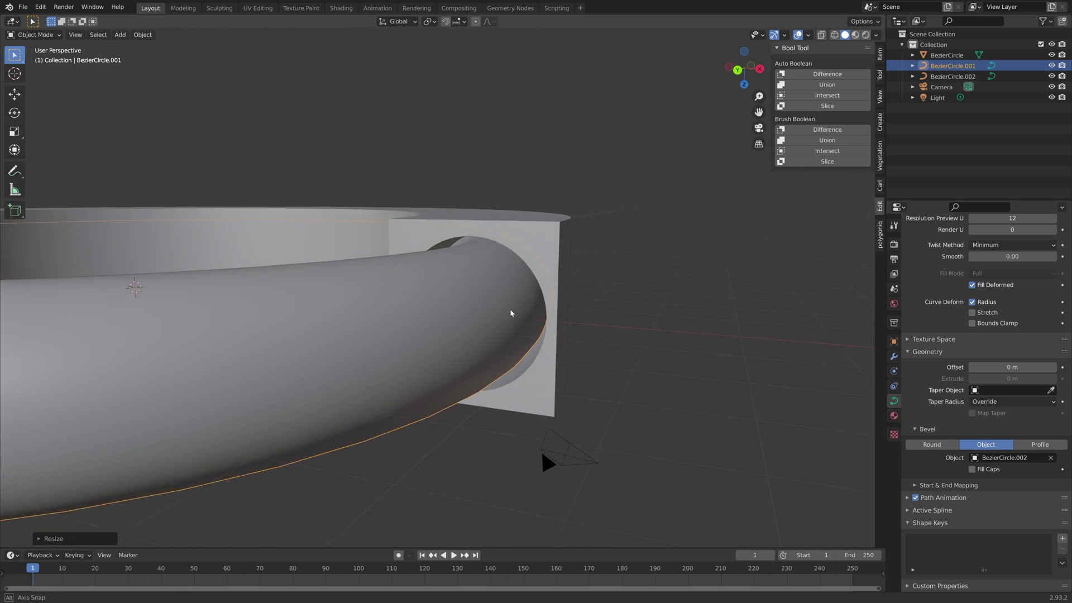
scroll(490, 378, "down", 10)
mouse_move(437, 380)
middle_mouse_down()
mouse_move(447, 363)
mouse_move(454, 368)
middle_mouse_up()
- Refine the tube's size with its profile circle and try a slight extra scaling of the ring against the channel opening
left_click(543, 224)
key("s")
left_click(573, 276)
middle_click_drag(569, 281, 523, 322)
scroll(517, 304, "up", 7)
left_click(526, 325)
key("s")
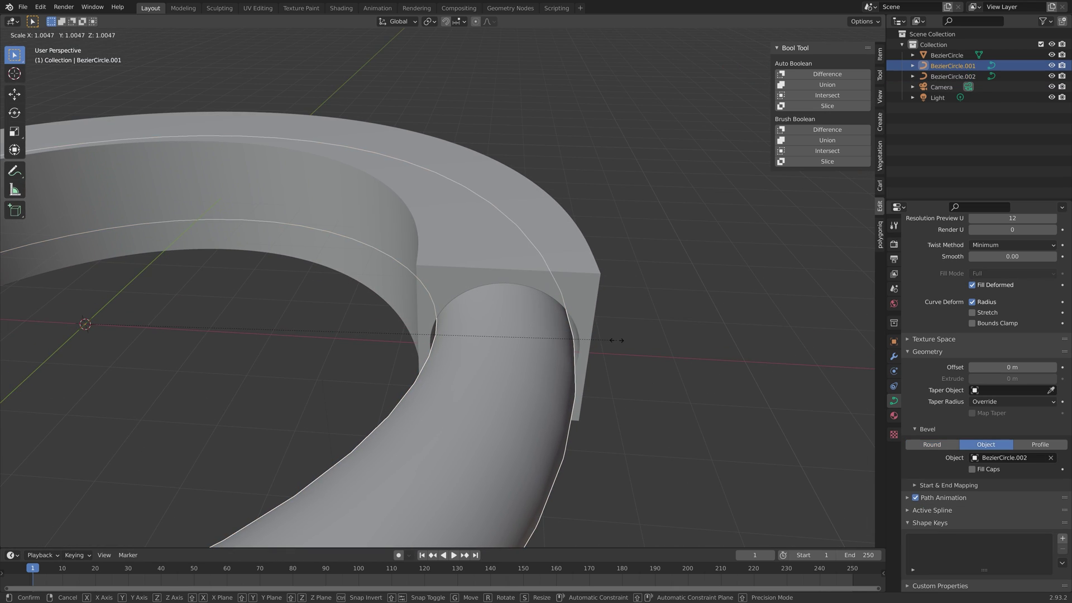
key("Escape")
scroll(610, 336, "down", 6)
- Scale the small profile circle twice, the second time by about 0.95, so the tube fits inside the channel
left_click(697, 209)
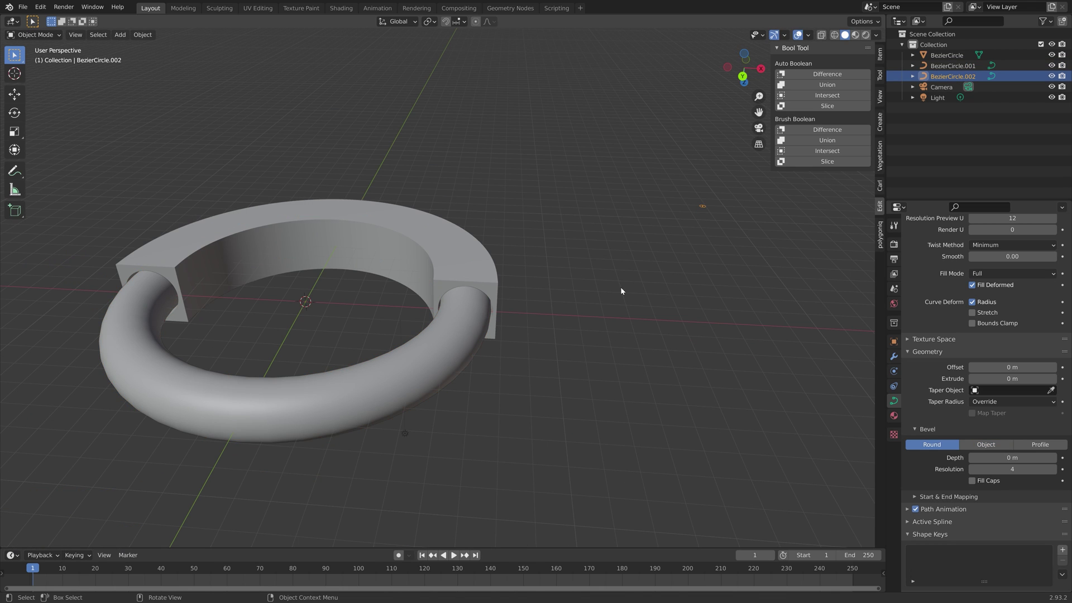
key("s")
left_click(571, 333)
scroll(558, 327, "up", 5)
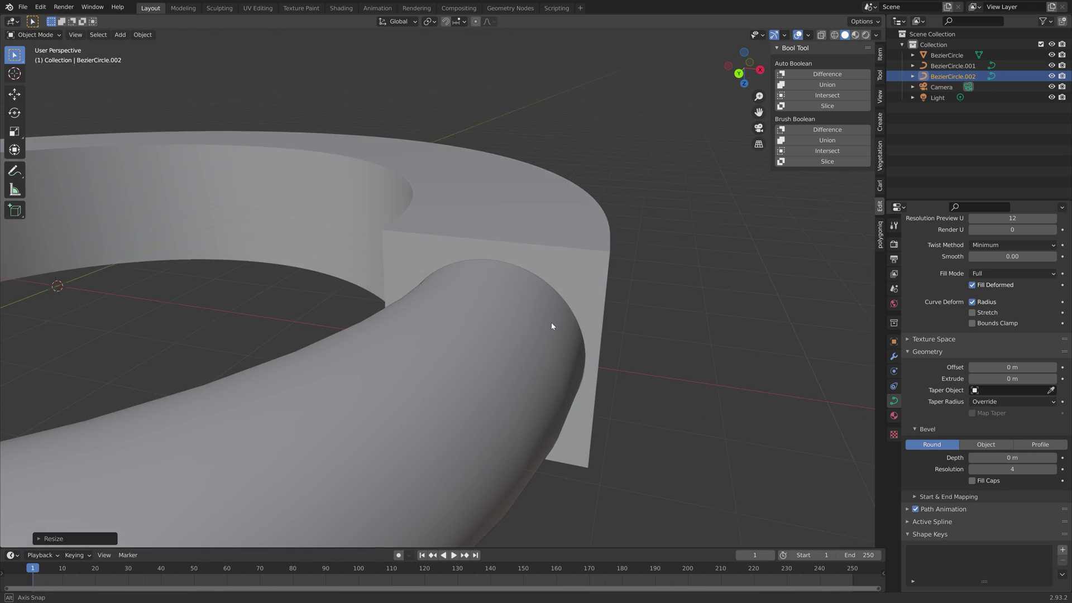
mouse_move(562, 315)
middle_mouse_down()
mouse_move(590, 312)
mouse_move(562, 312)
mouse_move(564, 275)
mouse_move(596, 277)
mouse_move(566, 335)
middle_mouse_up()
scroll(567, 335, "down", 5)
key("s")
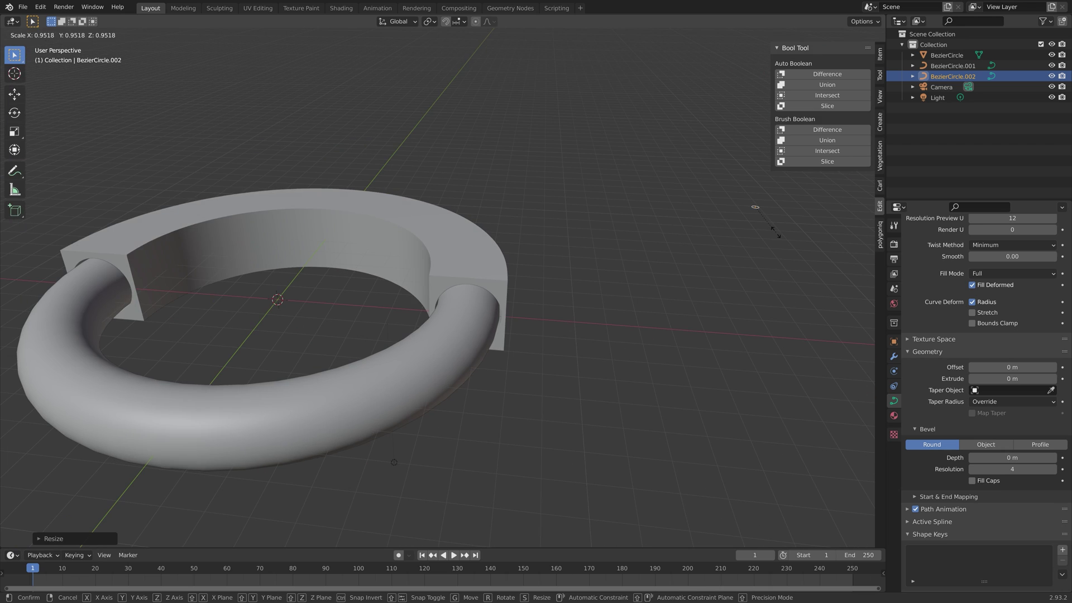
left_click(766, 237)
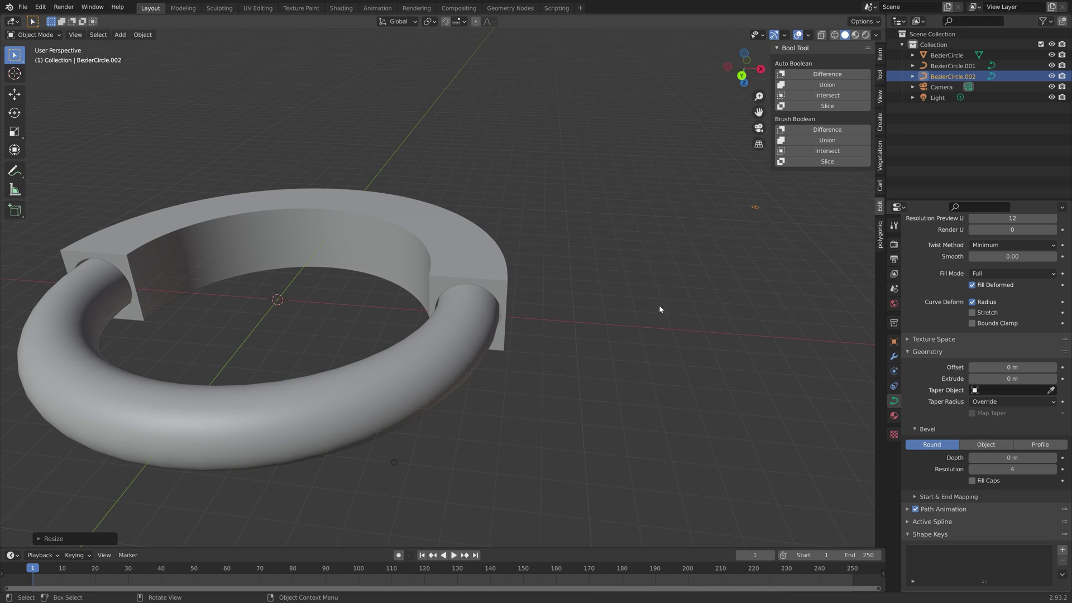
- Save the scene as a new version named tut3.blend
middle_click_drag(546, 279, 544, 356)
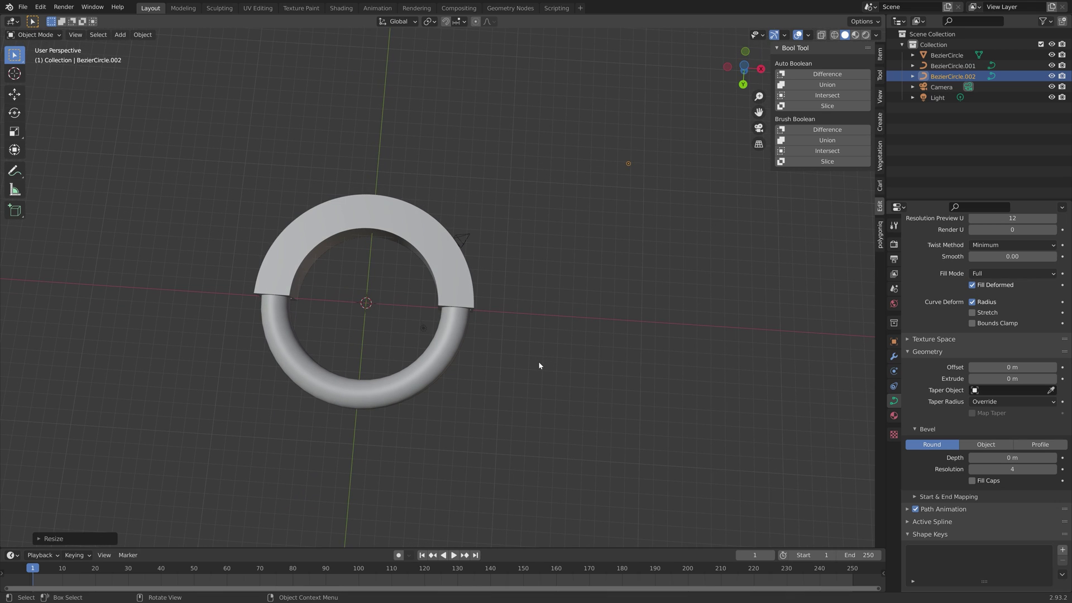
key("ctrl+shift+s")
left_click(662, 447)
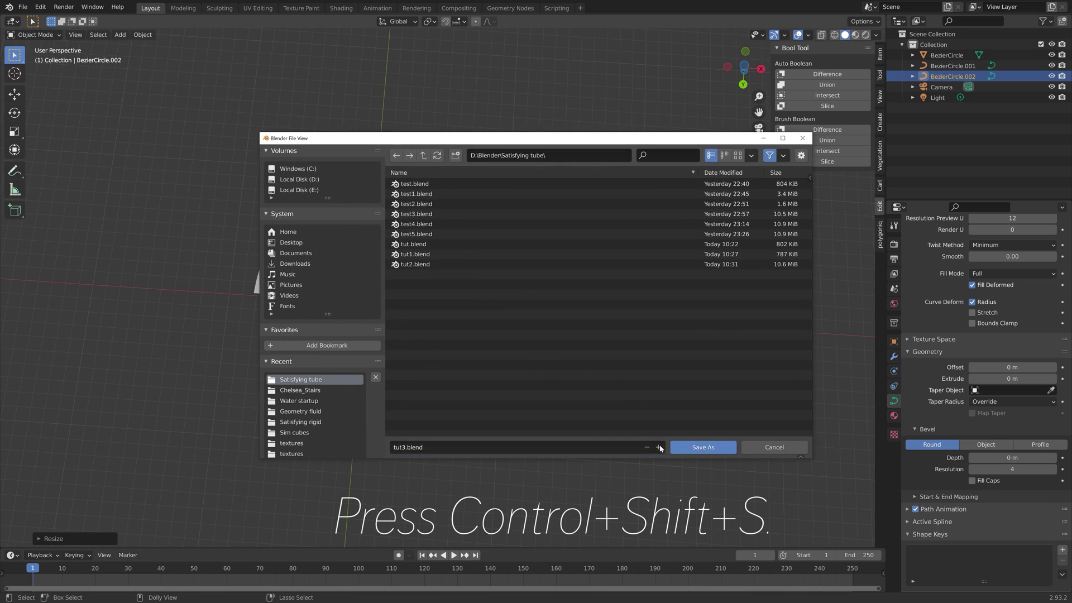
left_click(698, 447)
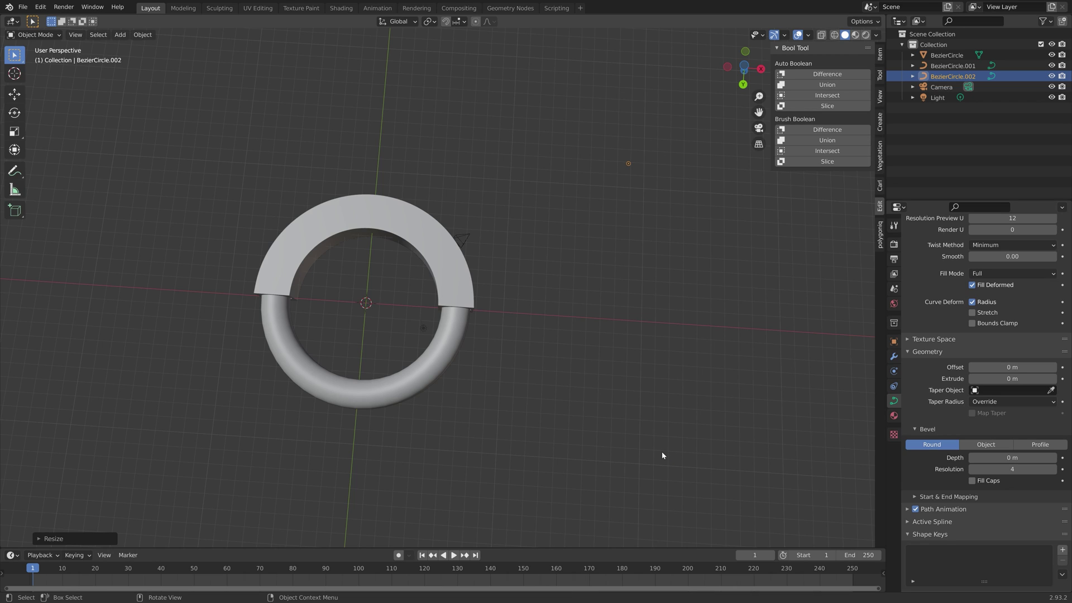
- Switch to the top view and convert the bevelled tube ring to a mesh
middle_click_drag(508, 416, 555, 337)
key("KP_7")
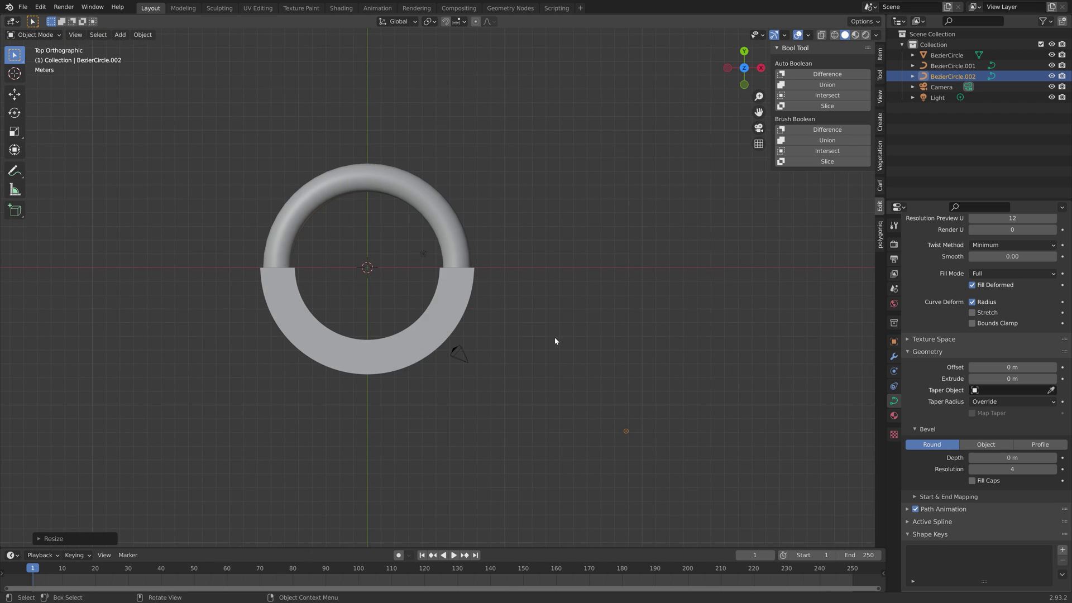
left_click(393, 189)
left_click(143, 35)
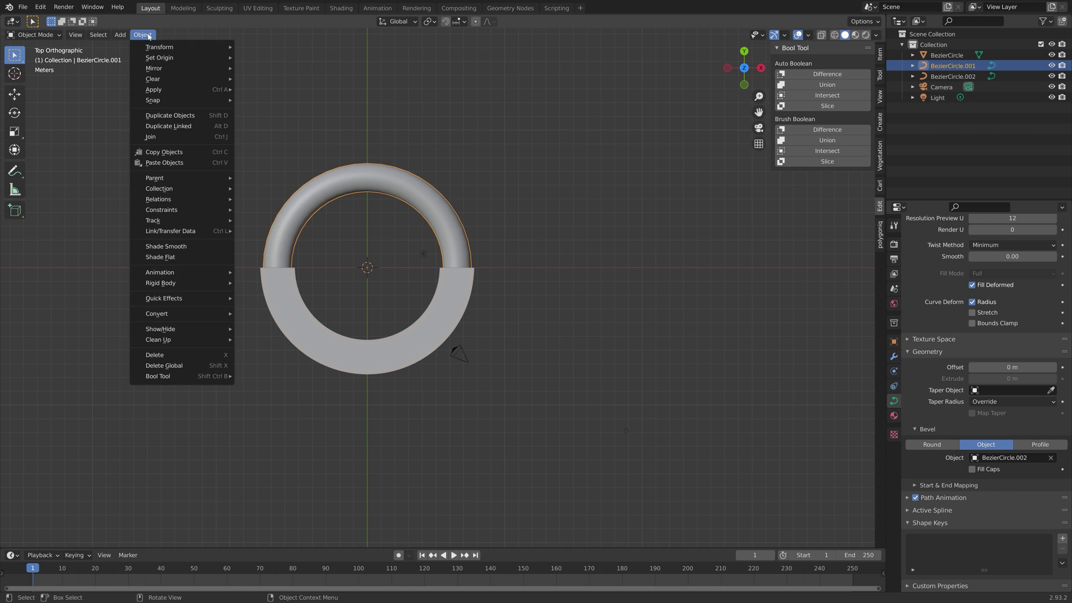
mouse_move(162, 313)
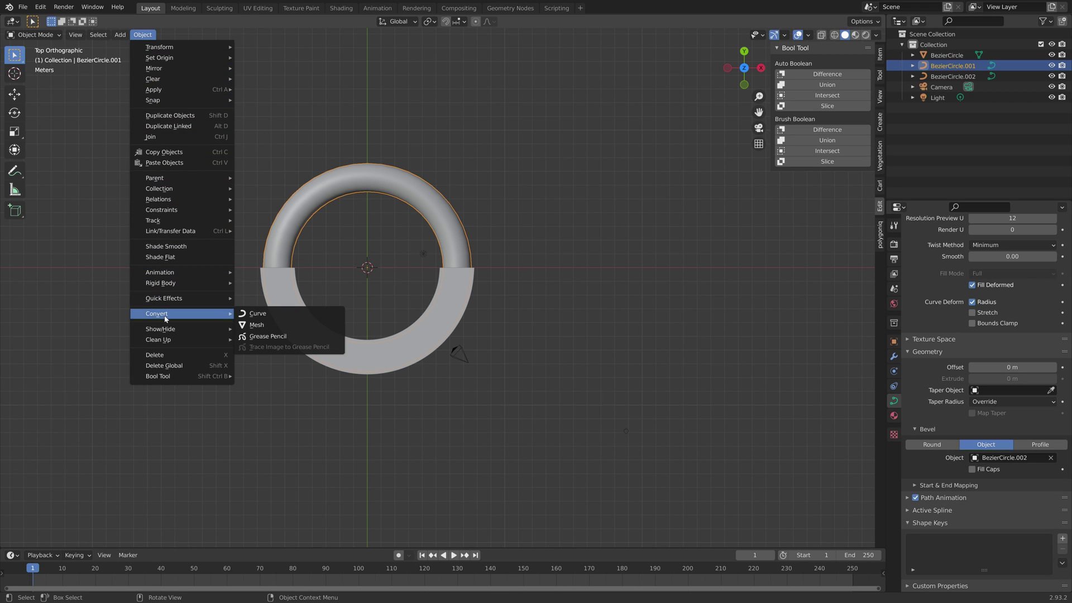
left_click(251, 326)
- Add a Subdivision Surface modifier to the tube ring with viewport and render levels of 3
left_click(894, 356)
left_click(949, 241)
left_click(851, 420)
left_click(1051, 299)
double_click(1050, 289)
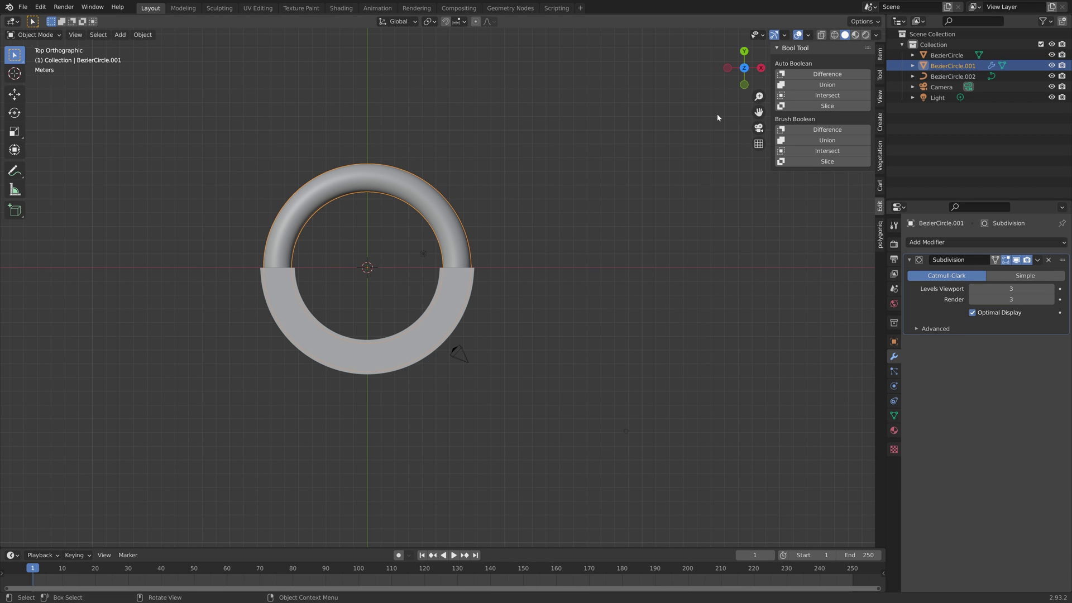
- In wireframe edit mode, delete the faces of the tube ring's half that lies inside the half ring, and return to object mode
key("Tab")
left_click(835, 34)
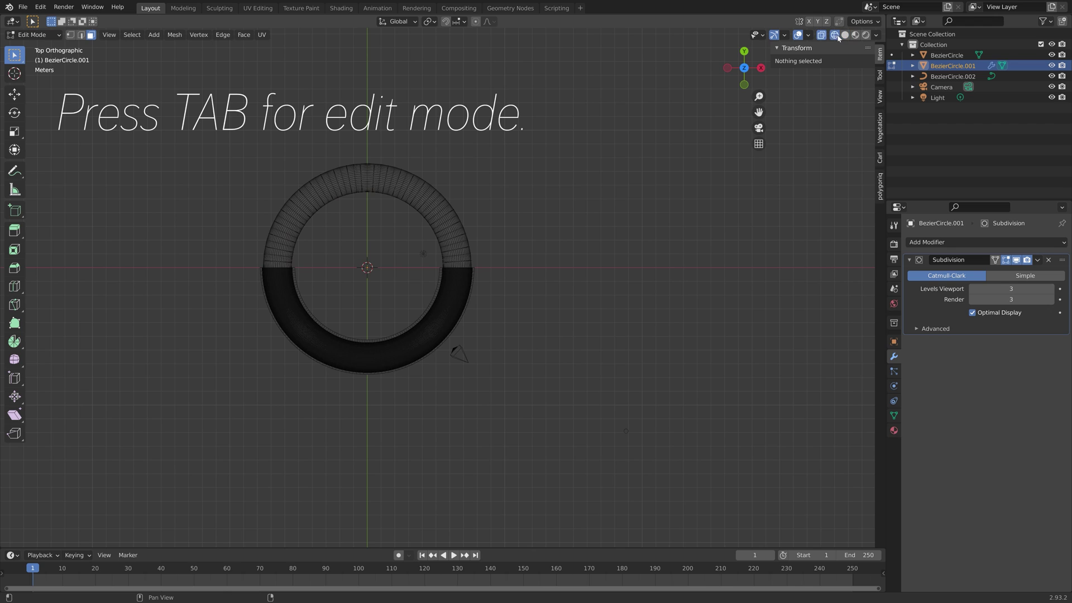
scroll(407, 268, "up", 3)
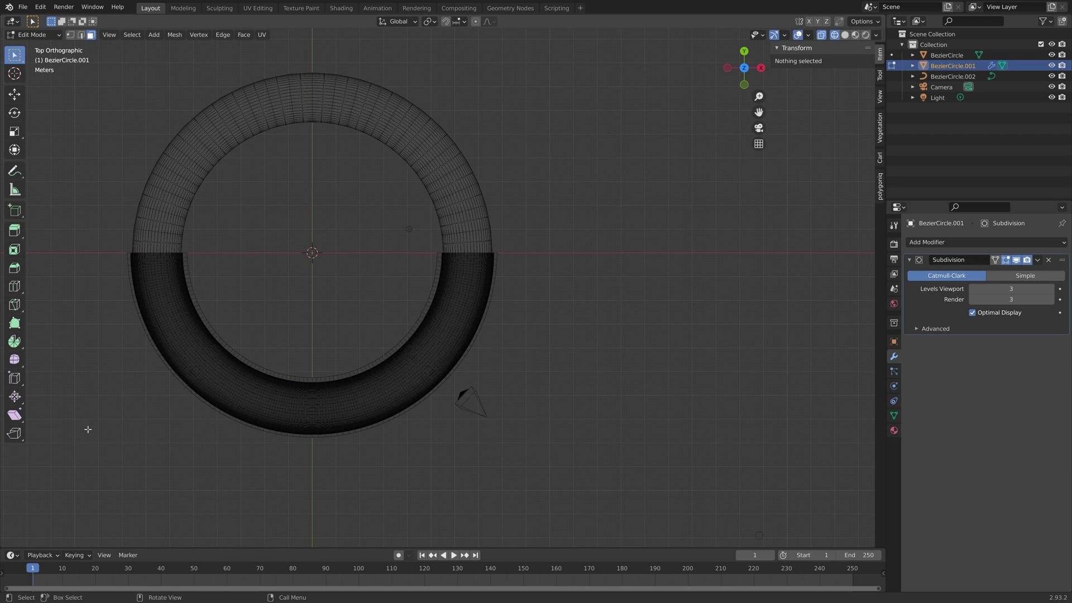
key("b")
left_click_drag(64, 459, 546, 259)
key("x")
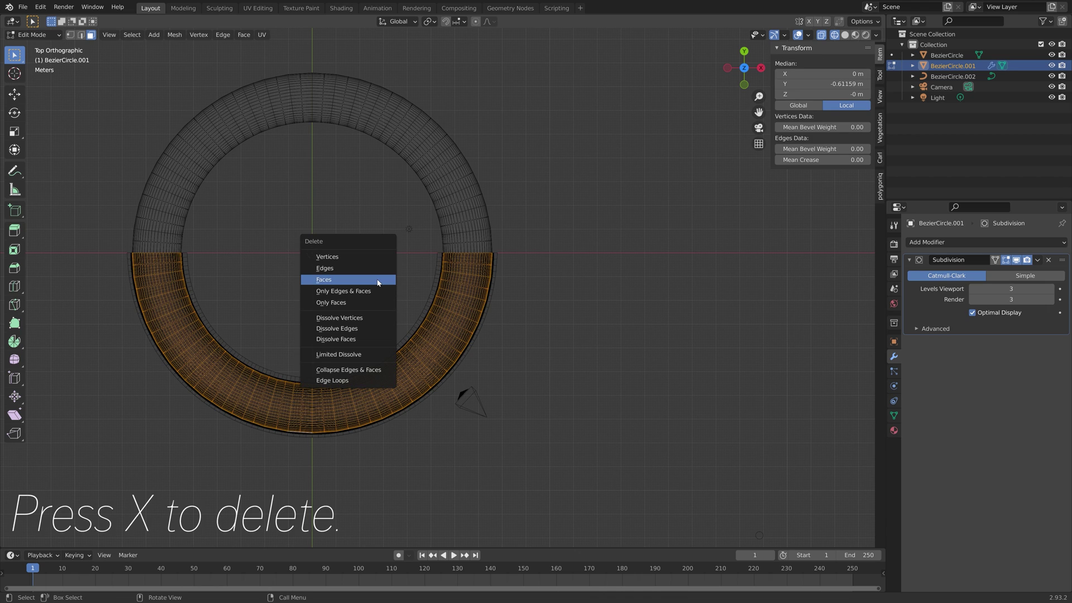
left_click(380, 282)
key("a")
key("Tab")
scroll(453, 267, "down", 3)
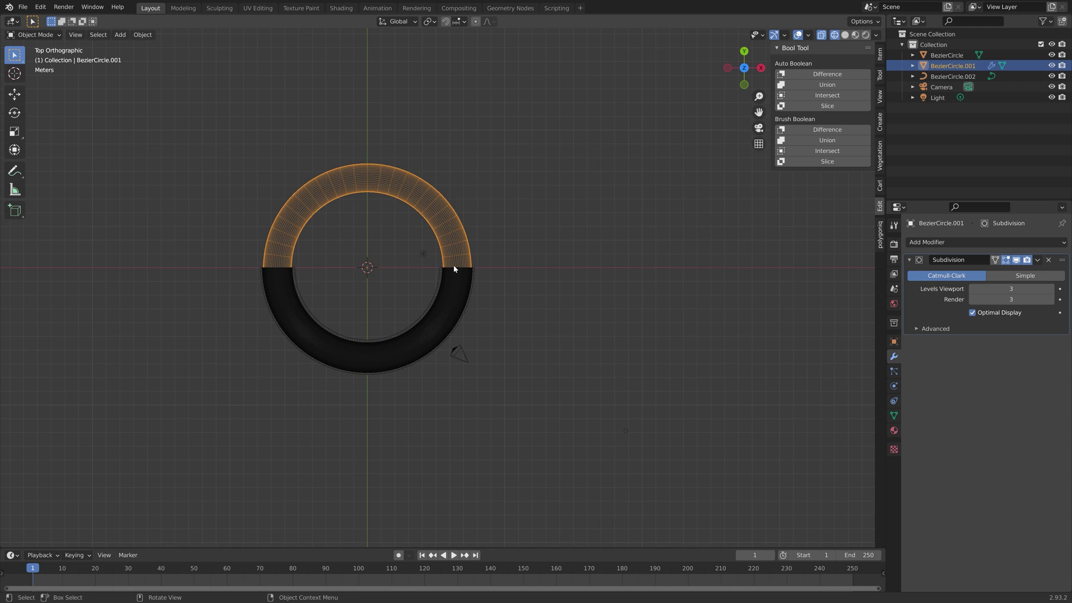
- Rotate the remaining half tube about 275° around the Z axis and return the viewport to solid shading
key("r")
key("z")
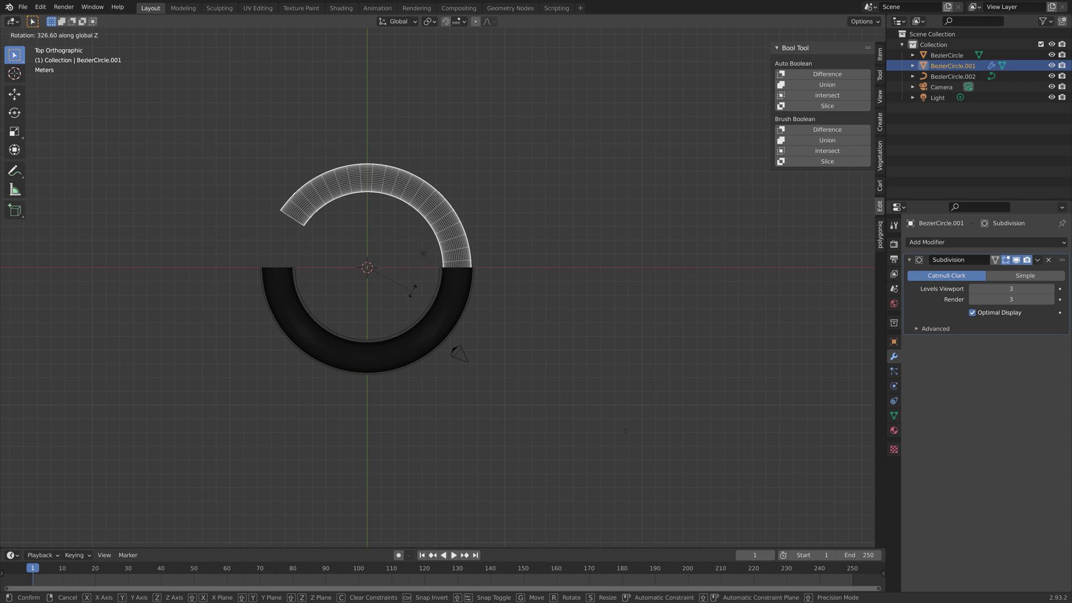
left_click(377, 322)
left_click(844, 35)
- Select the edge loop at the half tube's exposed open end, fill it with a face, and set its mean crease to 1.00
mouse_move(506, 196)
middle_mouse_down()
mouse_move(469, 199)
mouse_move(350, 299)
middle_mouse_up()
scroll(298, 368, "up", 5)
middle_click_drag(298, 369, 361, 353)
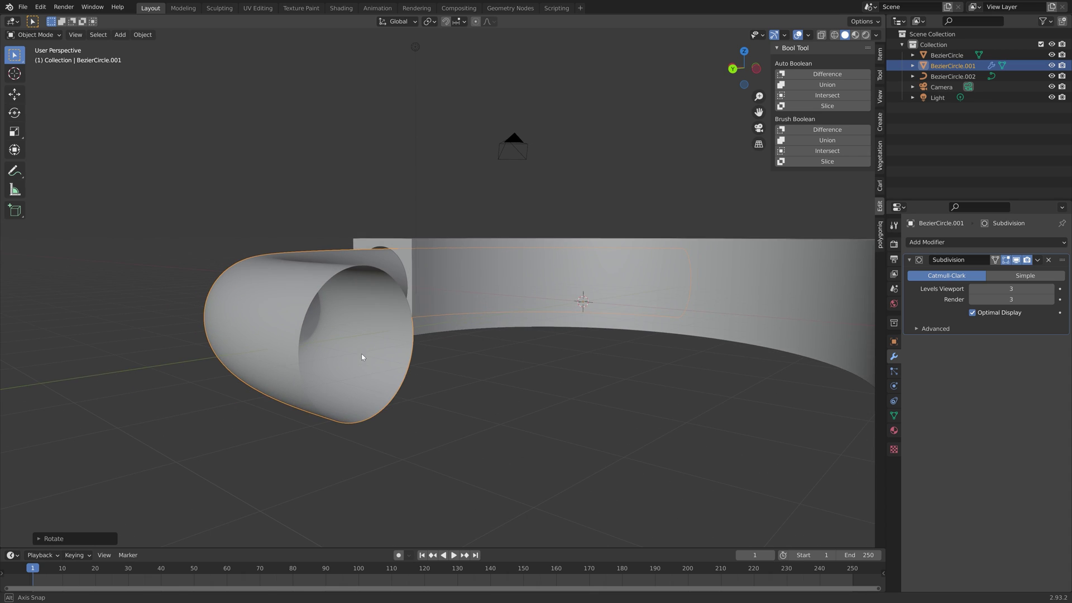
scroll(359, 357, "up", 2)
key("Tab")
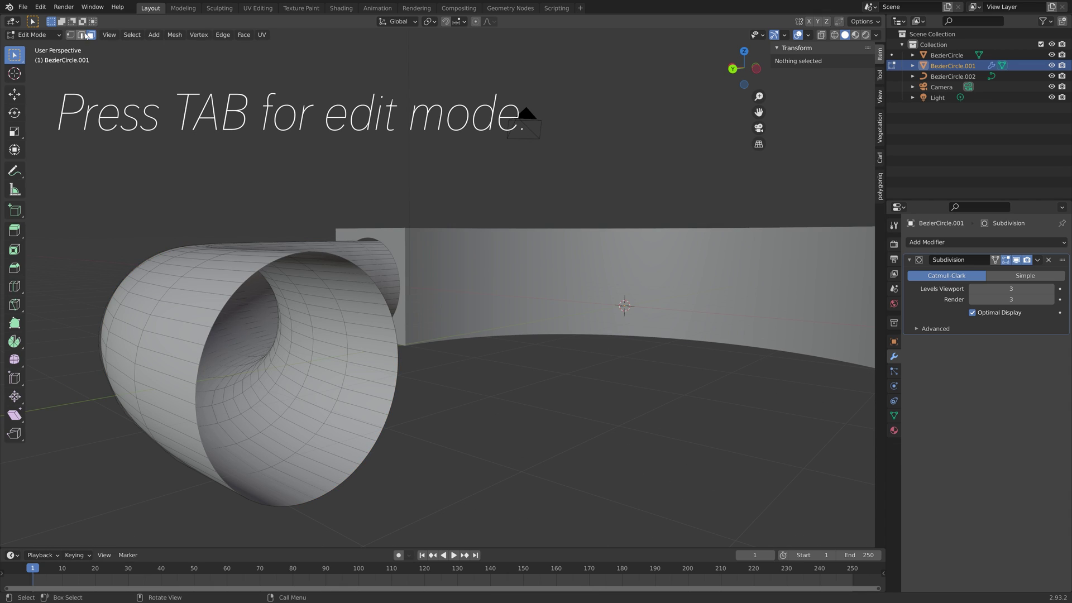
left_click(387, 311, "alt")
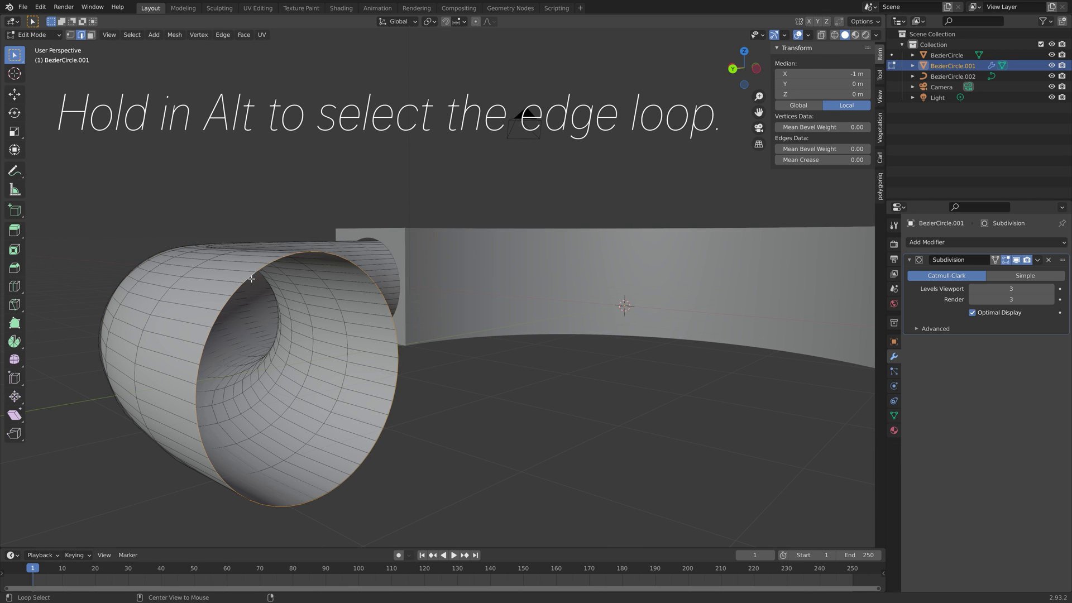
key("f")
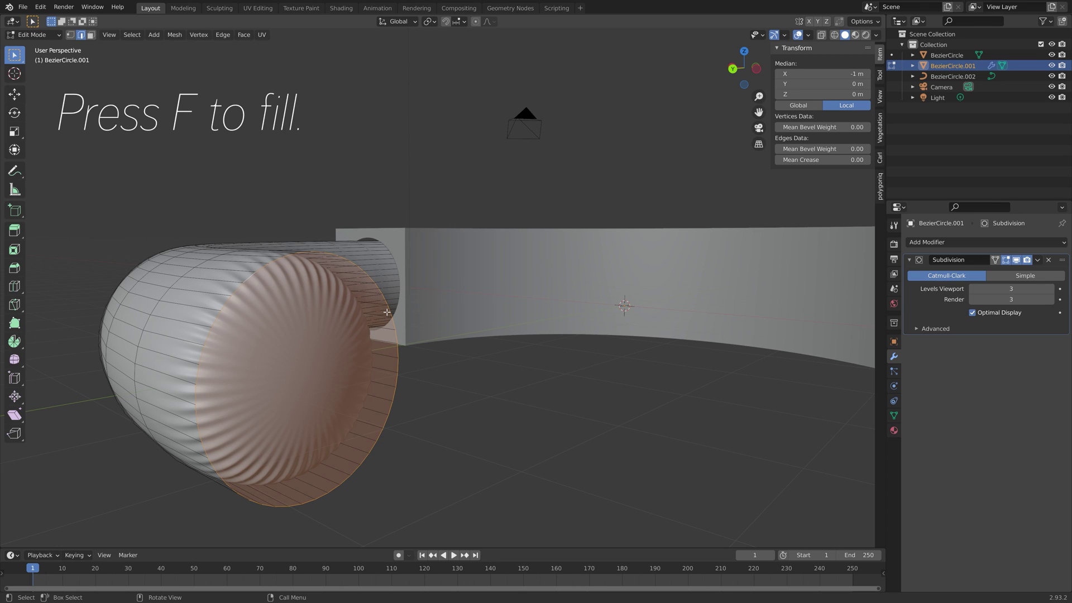
left_click_drag(814, 160, 868, 161)
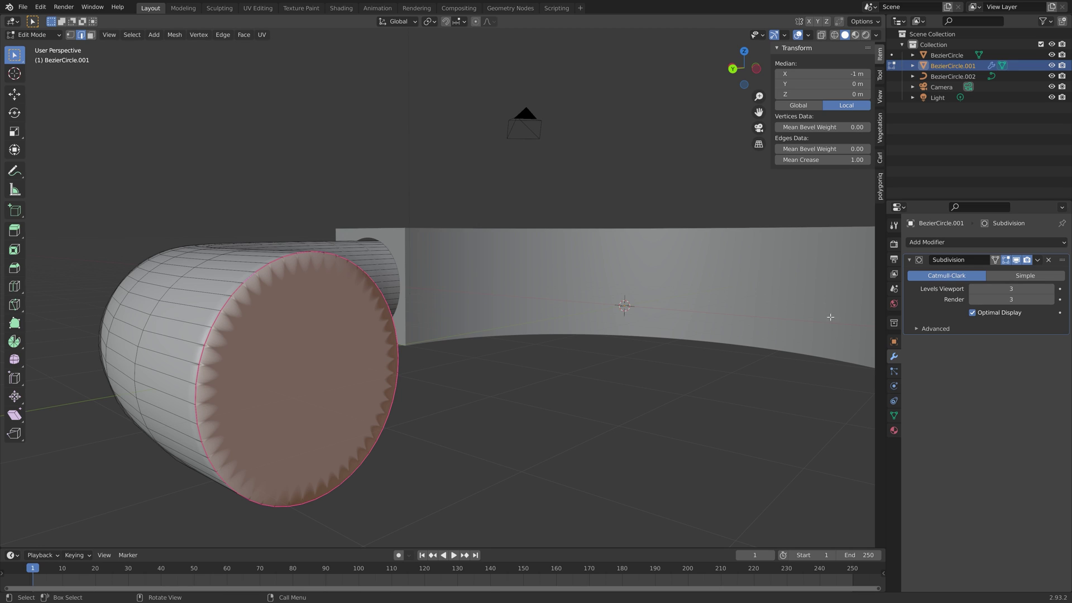
- Enable Auto Smooth at 30° in the half tube's normals settings and return to object mode
left_click(893, 415)
left_click(971, 438)
scroll(581, 325, "down", 6)
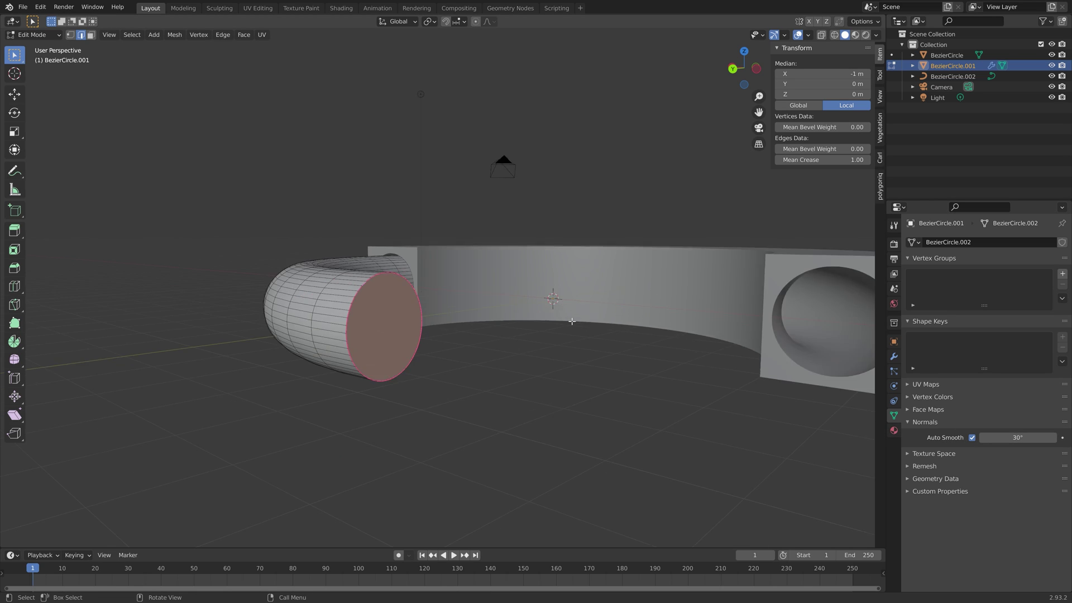
key("Tab")
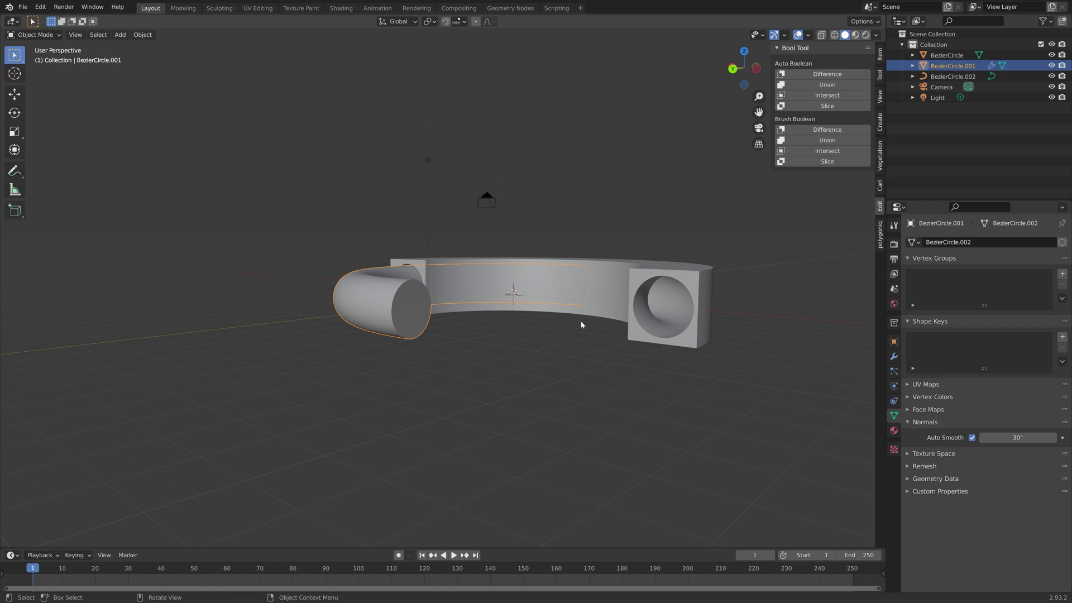
- Rotate the half tube around the Z axis so its uncapped end sticks out of the half ring's other end
key("r")
key("z")
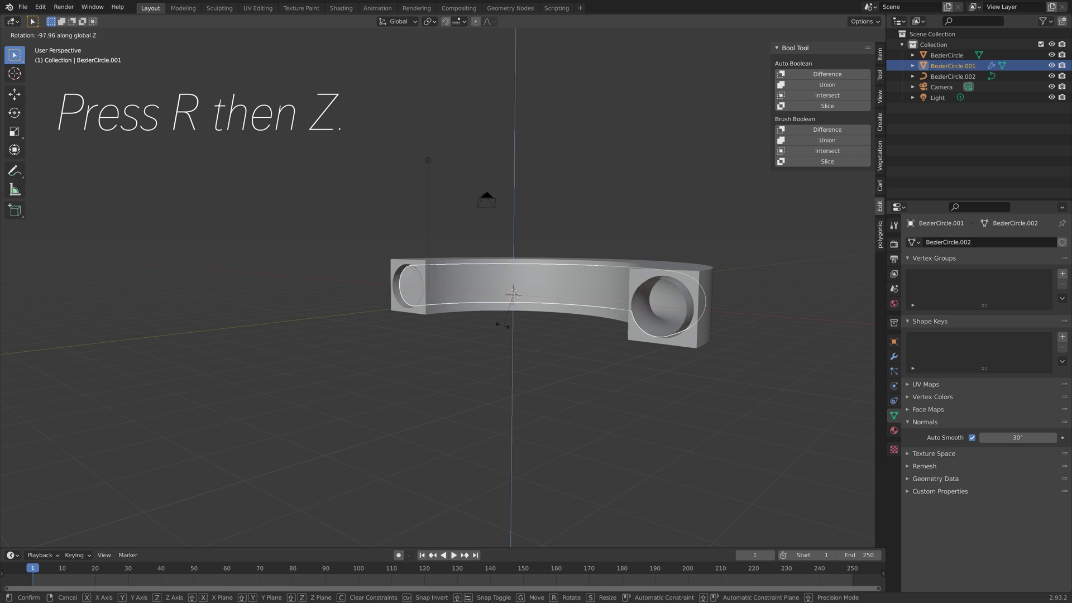
left_click(479, 319)
scroll(579, 316, "up", 4)
middle_click_drag(580, 316, 727, 268)
- Fill the tube's remaining open end with a face, give its edge loop a mean crease of 1.00, and return to object mode
key("Tab")
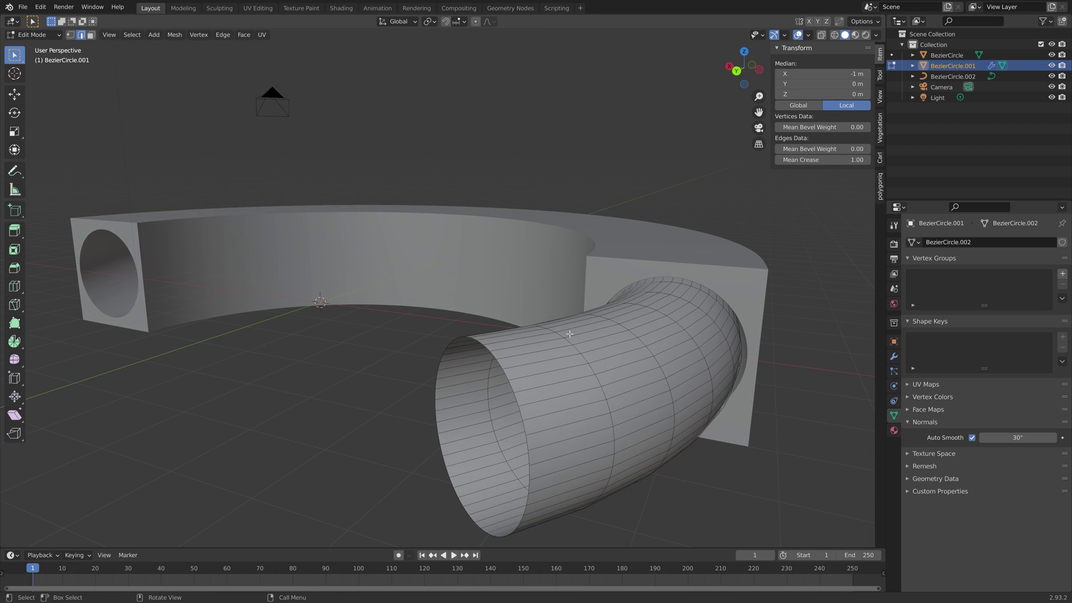
left_click(556, 351, "alt")
key("f")
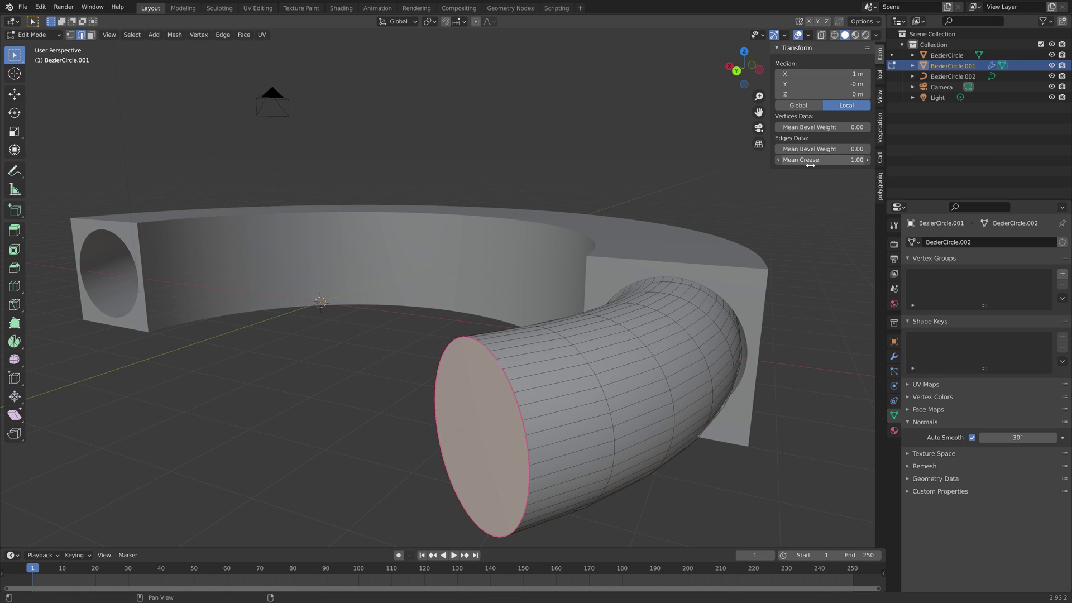
key("Tab")
- Save the scene as a blend file in the Satisfying tube folder
scroll(412, 321, "down", 5)
middle_click_drag(545, 308, 555, 339)
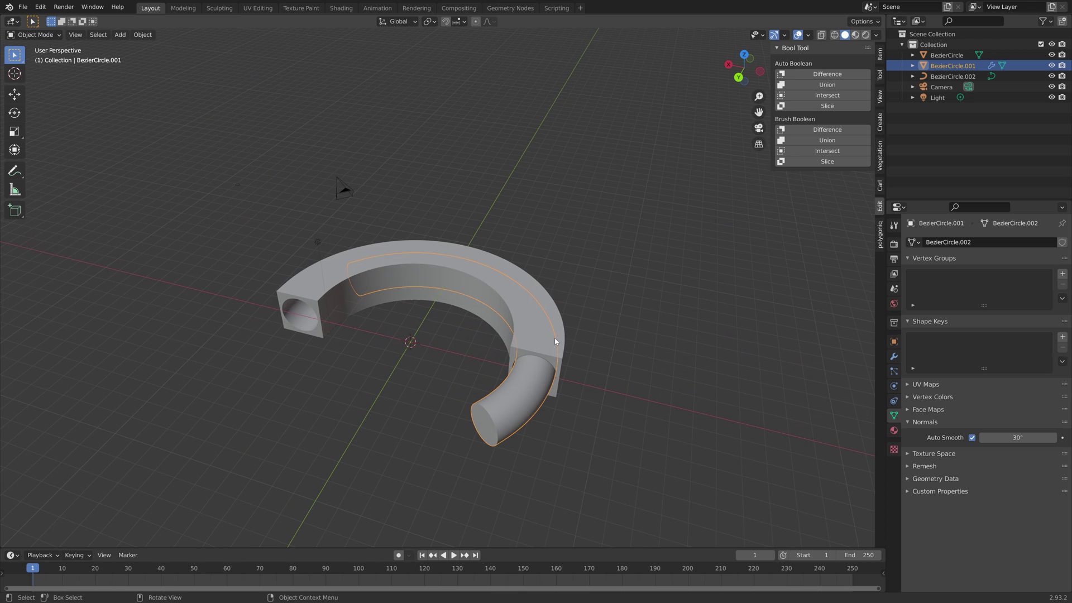
key("ctrl+shift+s")
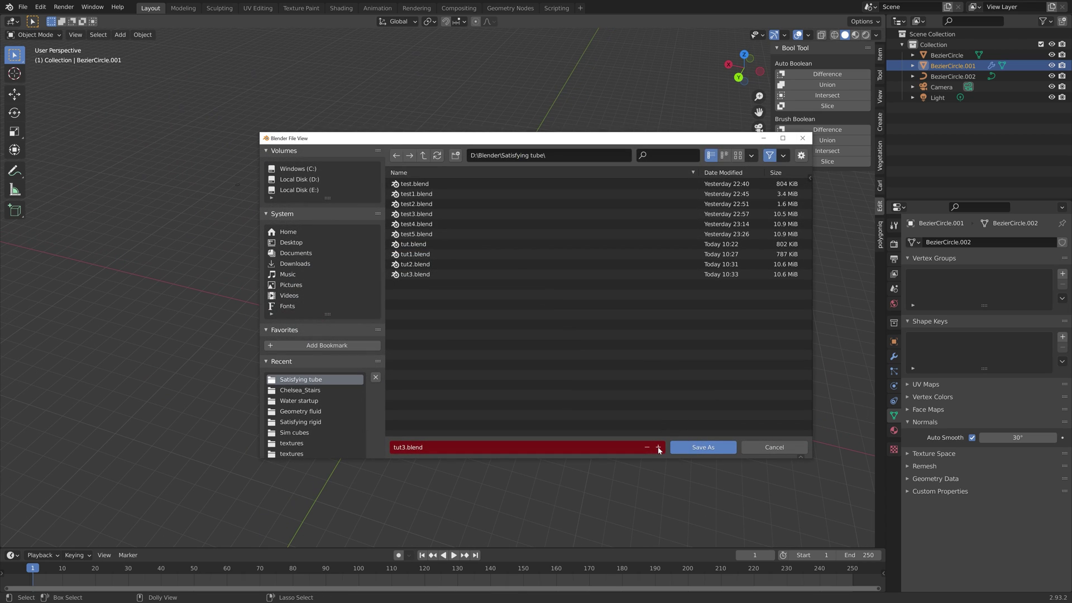
left_click(694, 446)
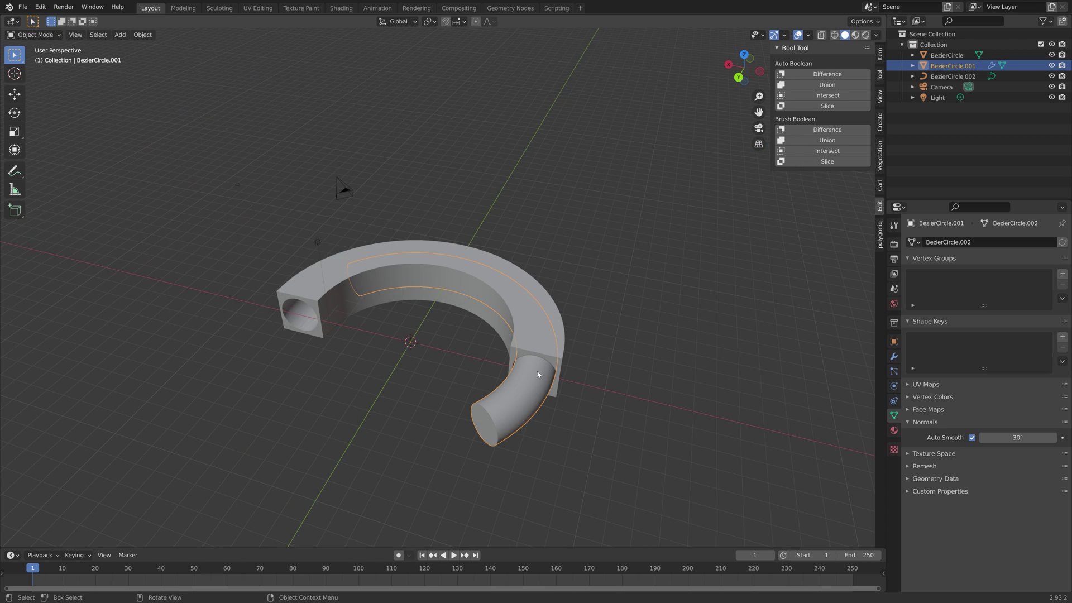
- Select the half ring together with the tube and rotate both 90° around the Y axis
left_click(548, 323, "shift")
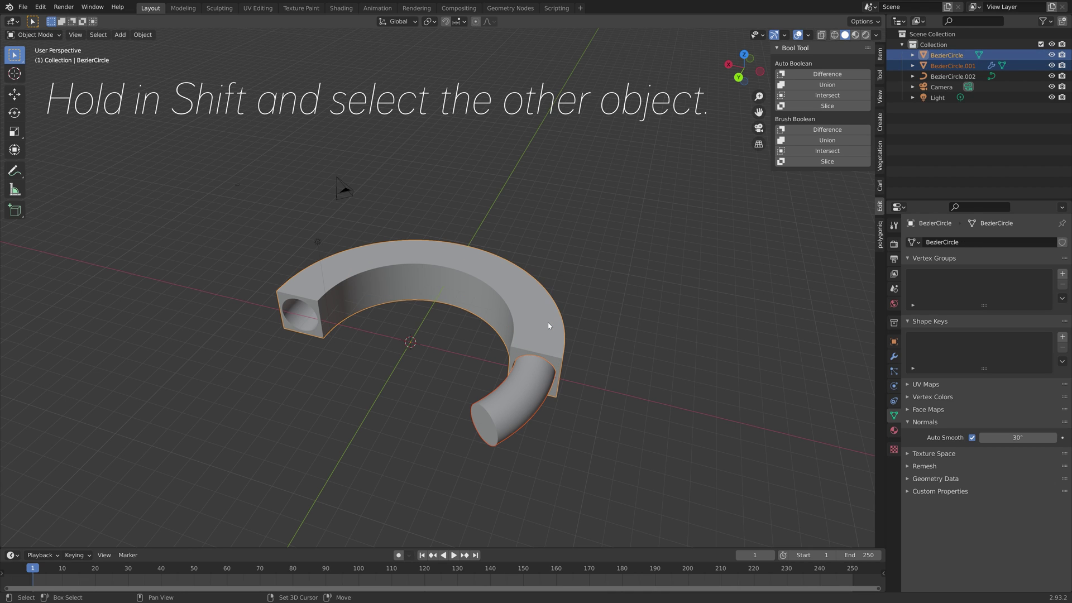
key("r")
key("y")
key("9")
key("0")
key("Return")
- Scale the half ring and tube up together and apply all transforms to them
middle_click_drag(547, 322, 538, 246)
key("s")
left_click(604, 158)
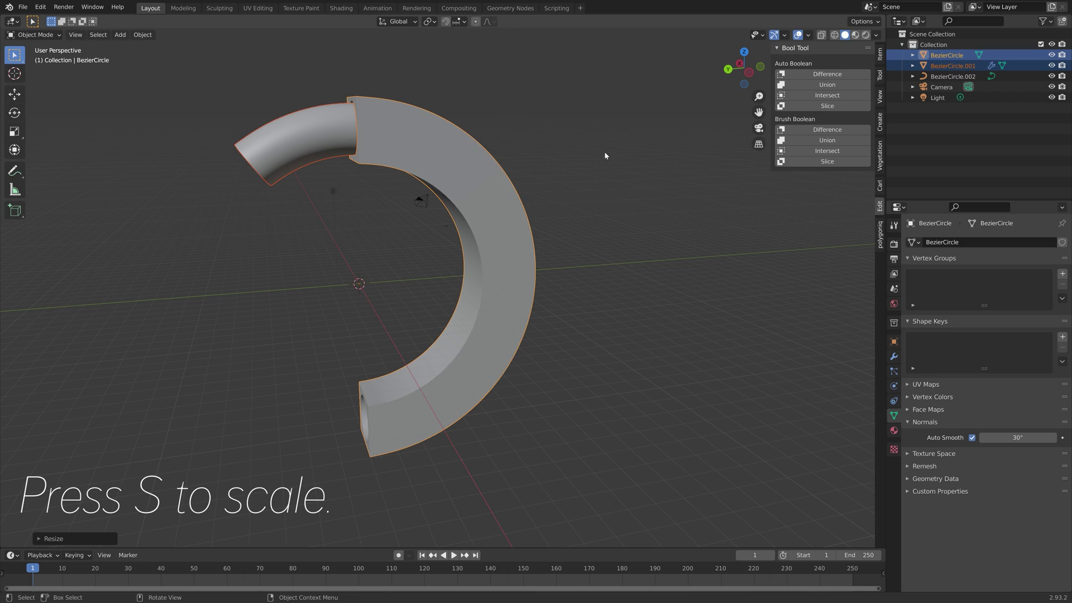
key("ctrl+a")
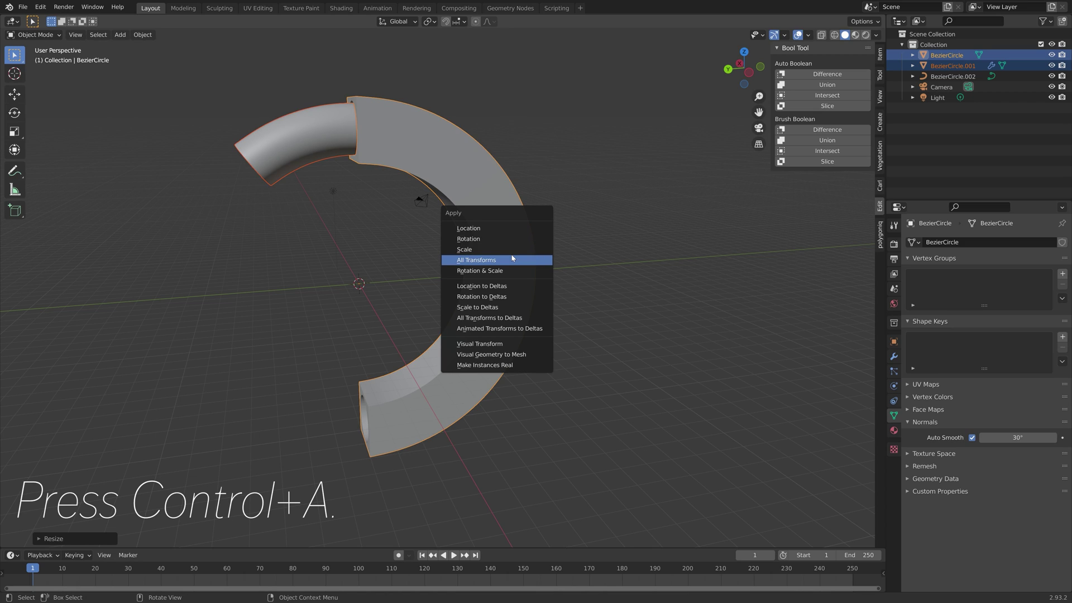
left_click(514, 259)
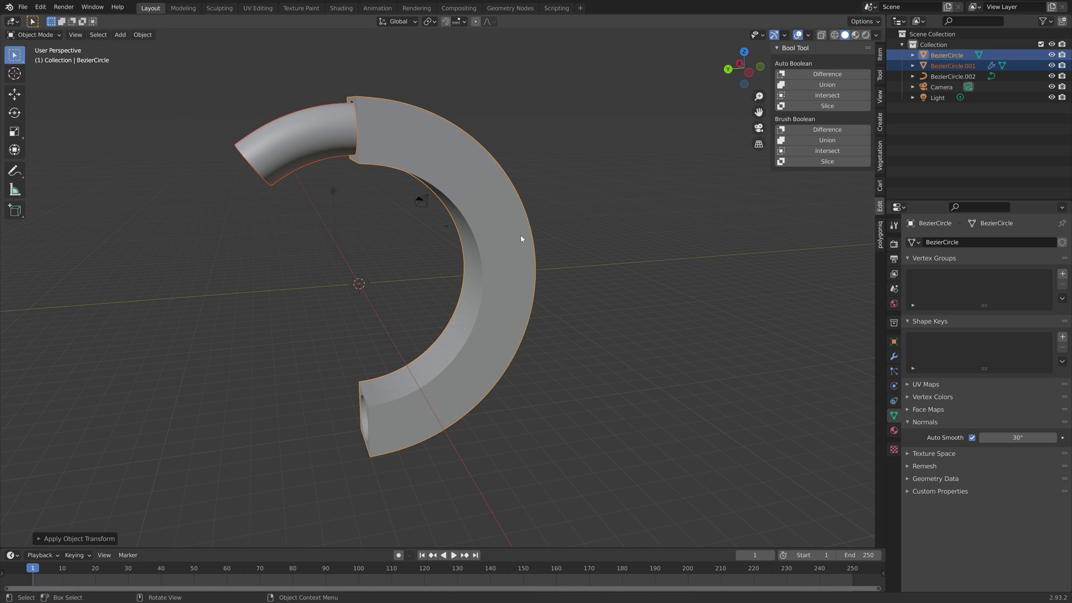
- Duplicate the half ring and tube, scaling the copies to about 0.58 and rotating them 90° around the Z axis
key("shift+d")
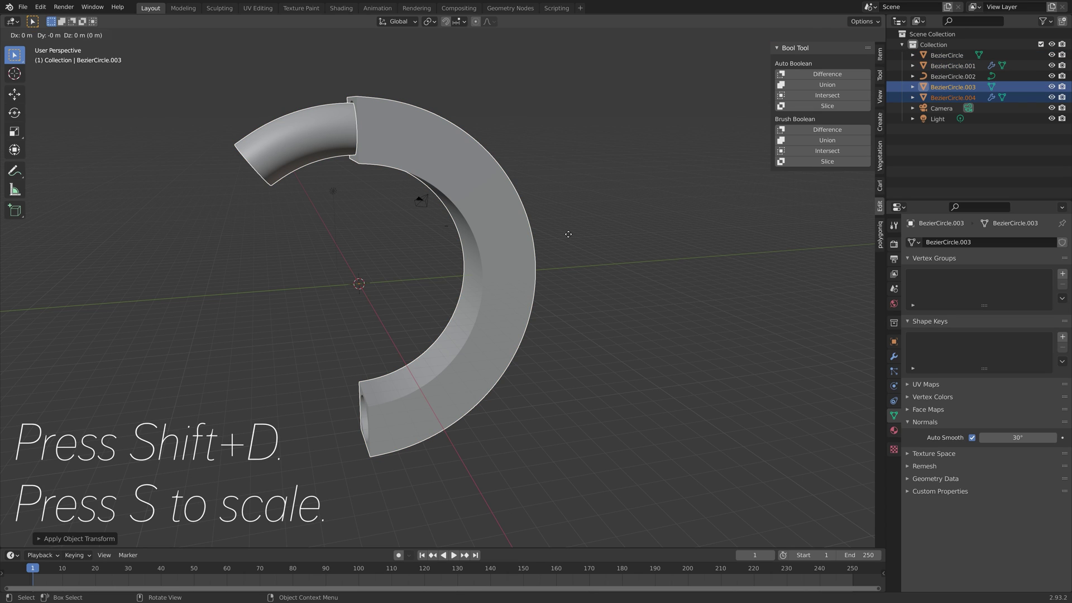
key("s")
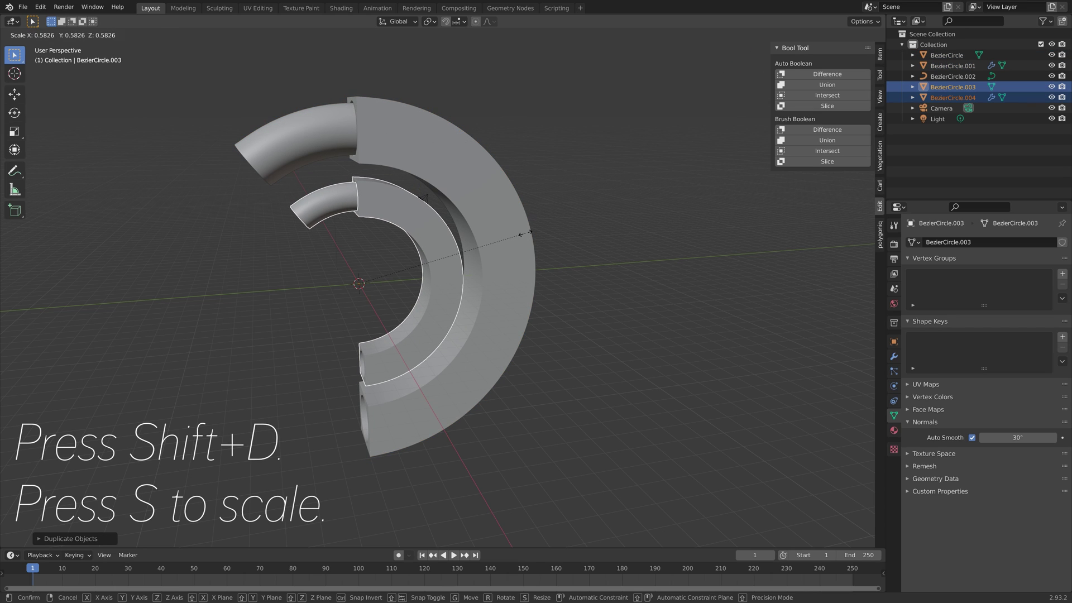
left_click(525, 233)
key("r")
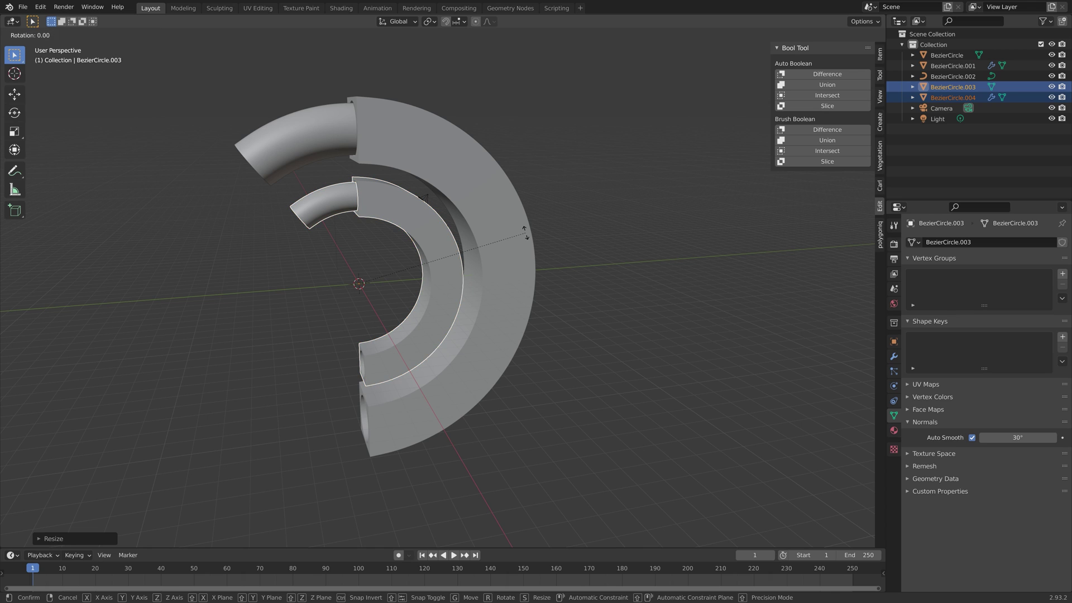
type("z90")
key("Return")
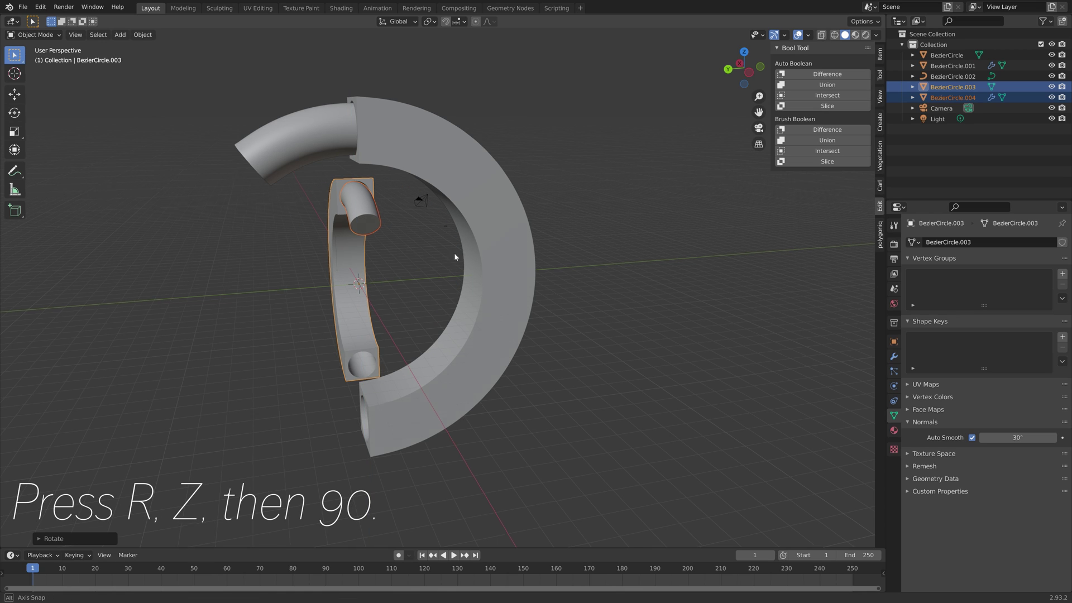
- Shift the smaller half ring and tube along the X axis, finishing with a move of about -0.48 m
middle_click_drag(447, 251, 510, 257)
key("g")
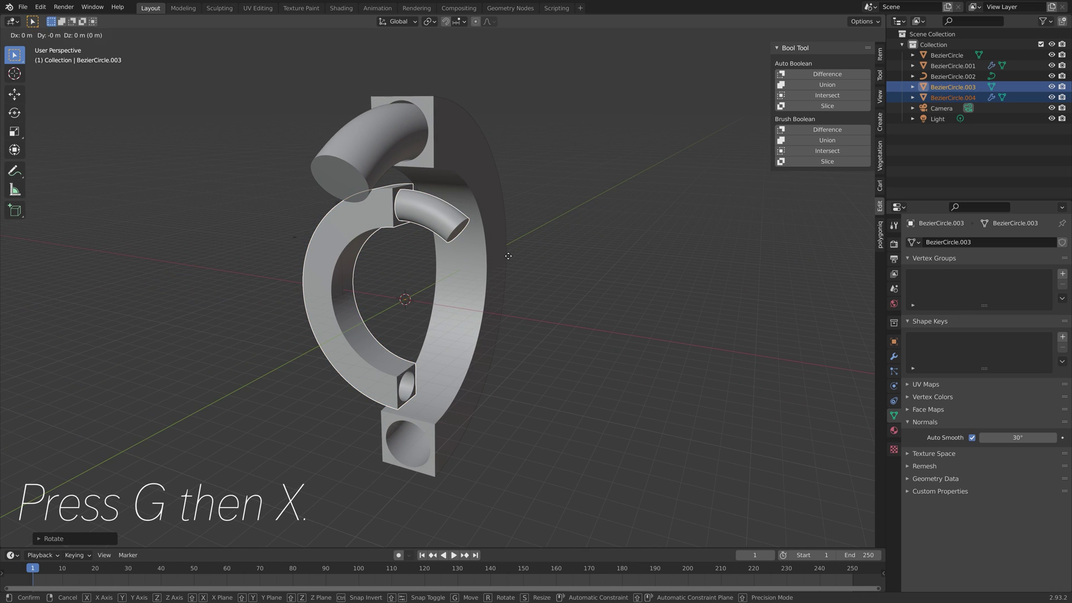
key("x")
left_click(538, 270)
middle_click_drag(537, 270, 552, 289)
key("g")
key("x")
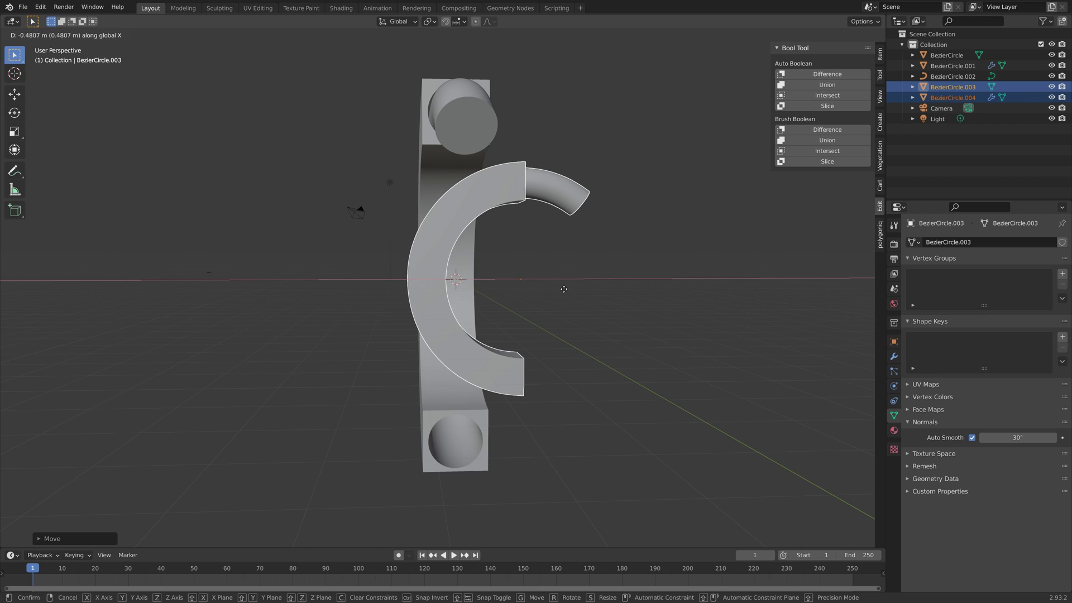
left_click(545, 302)
- Duplicate the smaller half ring and tube and rotate the copies 180° around Z and 90° around X
key("shift+d")
type("rz180")
left_click(544, 302)
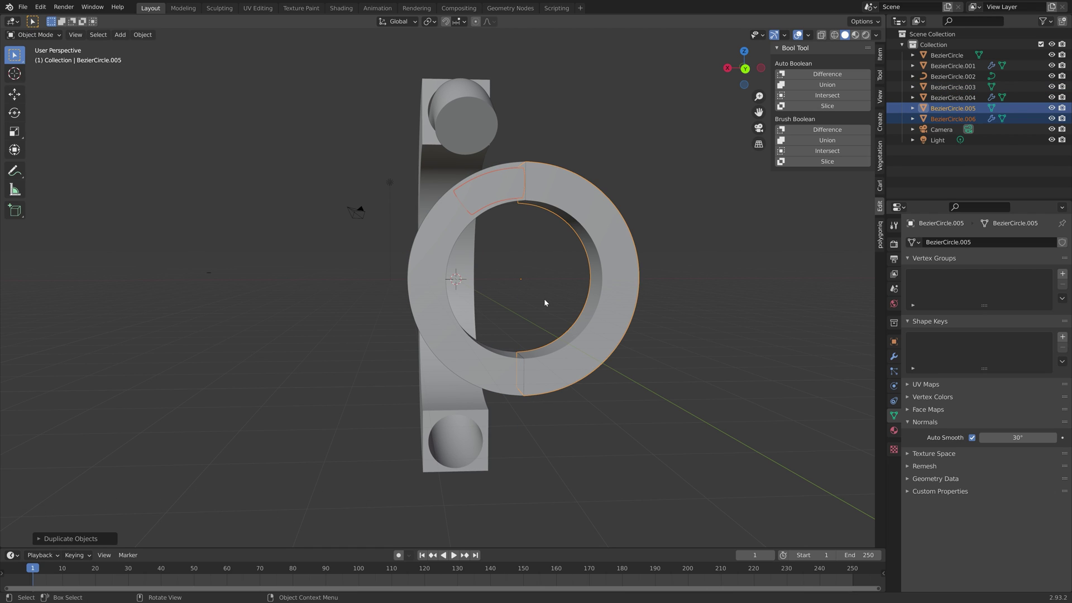
type("rx90")
left_click(545, 303)
- Move the horizontal half ring and its tube along the X axis so they interlock with the vertical small half ring
key("g")
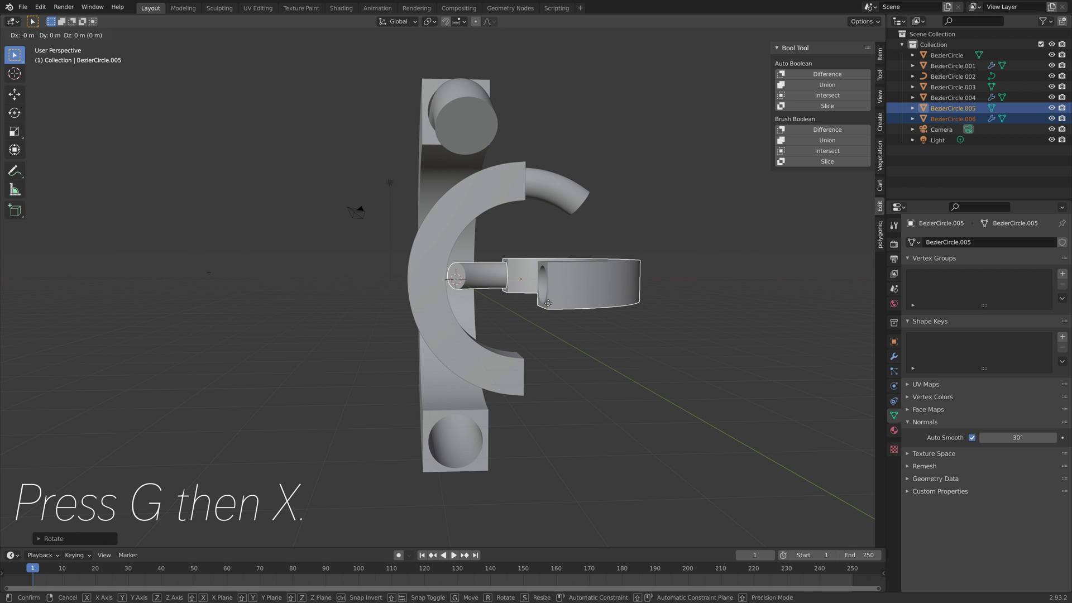
key("x")
left_click(423, 314)
middle_click_drag(422, 314, 435, 278)
- Select both small half rings with their tubes and scale the four objects together
left_click(404, 196, "shift")
left_click(455, 195, "shift")
key("s")
middle_click_drag(534, 232, 553, 280)
key("s")
left_click(534, 211)
- Move the vertical small half ring and its tube along the X axis towards the large half ring
scroll(546, 258, "down", 2)
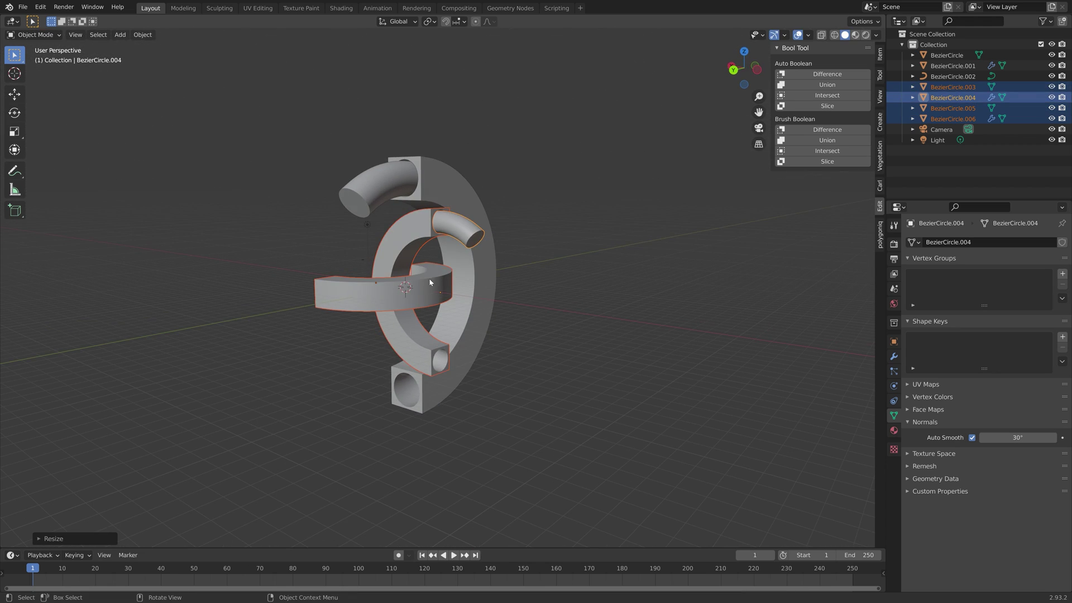
left_click(416, 237)
left_click(453, 230, "shift")
key("g")
key("x")
left_click(506, 234)
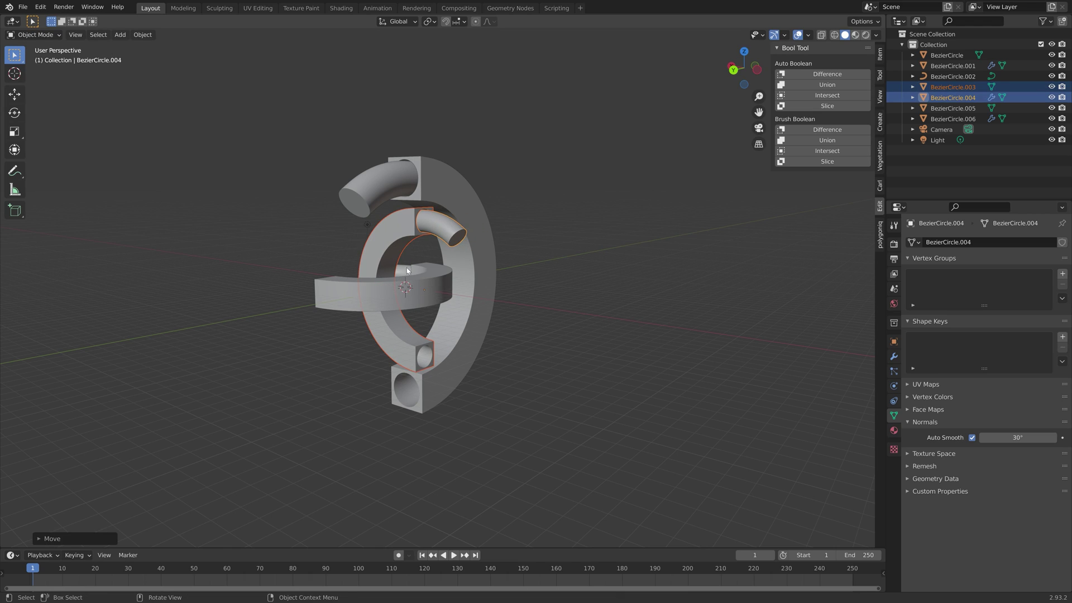
- Adjust the horizontal half ring and its tube by moving them along the X axis
left_click(418, 272)
left_click(407, 272, "shift")
key("g")
key("x")
left_click(476, 273)
- Rescale both small half rings and their tubes together and save the scene
mouse_move(476, 273)
middle_mouse_down()
mouse_move(494, 318)
mouse_move(543, 355)
mouse_move(491, 275)
mouse_move(470, 292)
middle_mouse_up()
left_click(416, 232, "shift")
left_click(437, 248, "shift")
key("s")
left_click(519, 247)
key("ctrl+s")
left_click(693, 448)
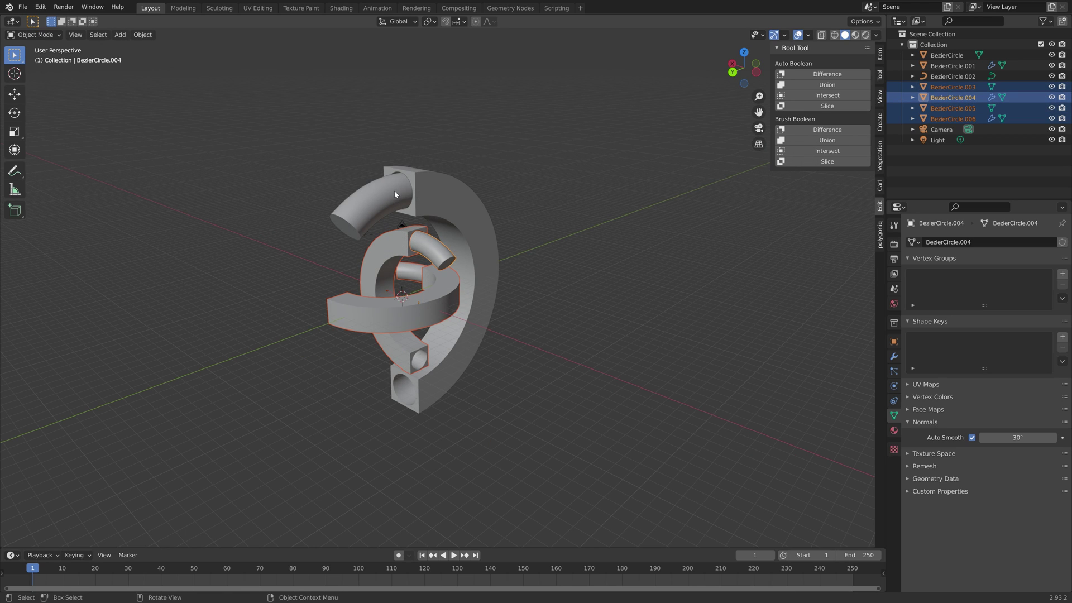
- Try rotating the large tube around the X axis through its channel
left_click(483, 262)
key("r")
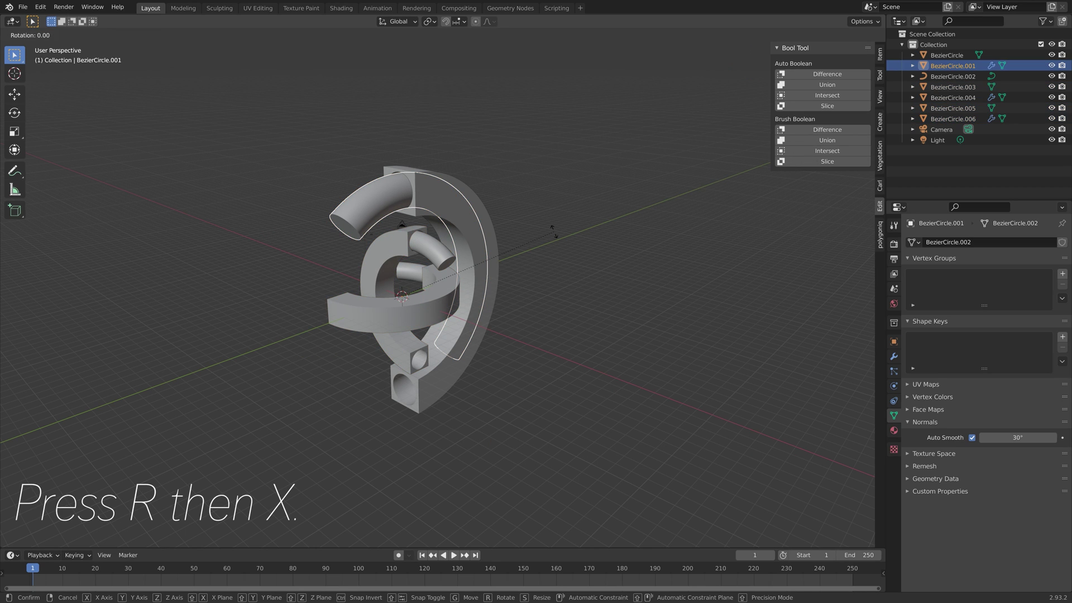
key("x")
right_click(492, 237)
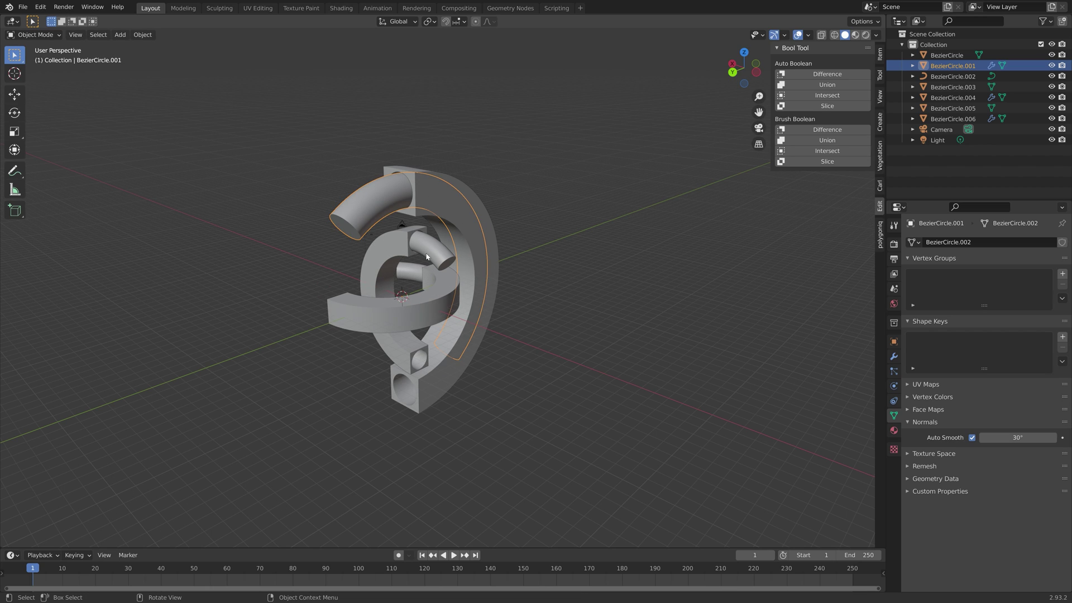
- Try rotating the vertical small half ring's tube around the Y axis through its channel
left_click(429, 248)
key("r")
key("y")
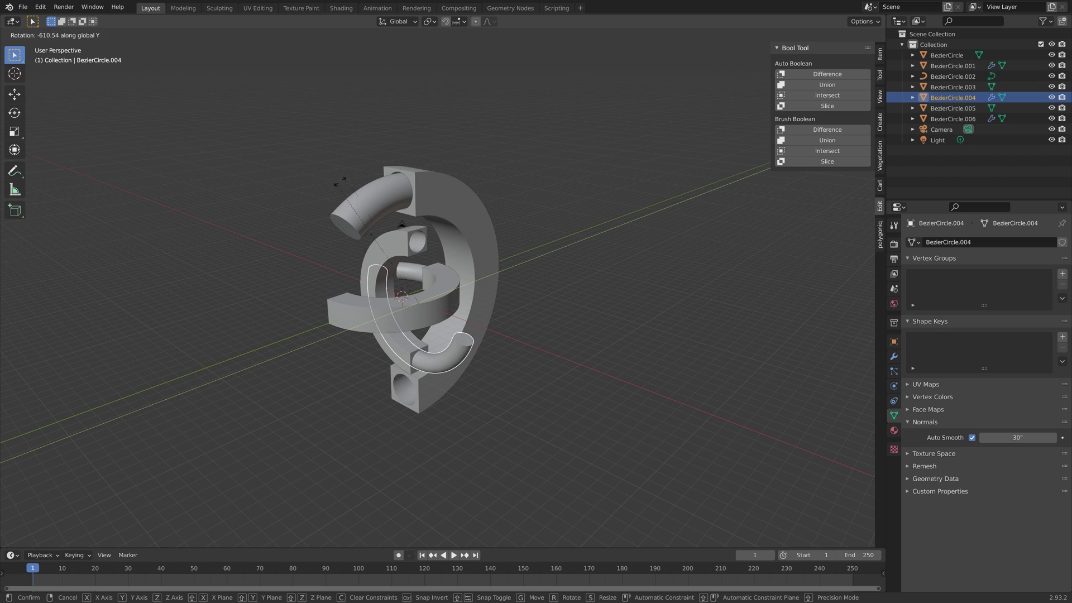
left_click(433, 283)
- Try rotating the horizontal half ring's tube around the Z axis through its channel
left_click(414, 271)
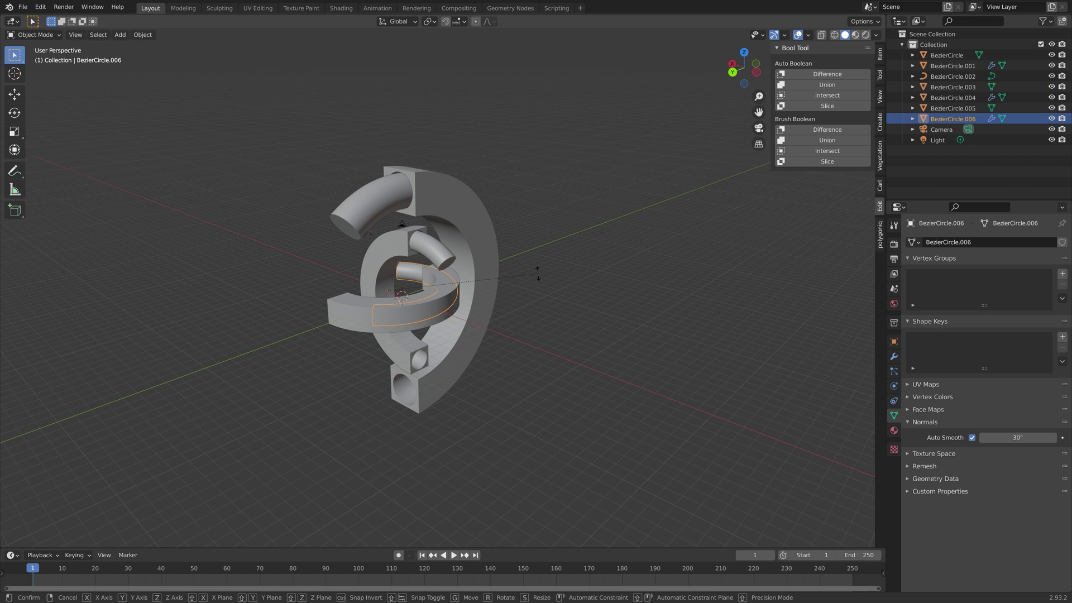
key("r")
key("z")
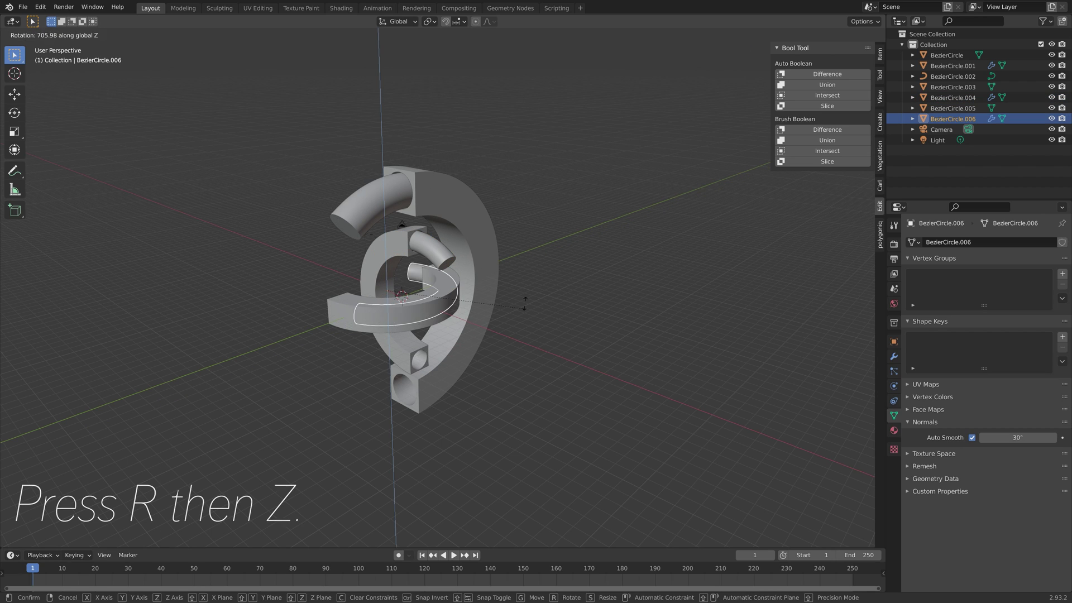
left_click(450, 260)
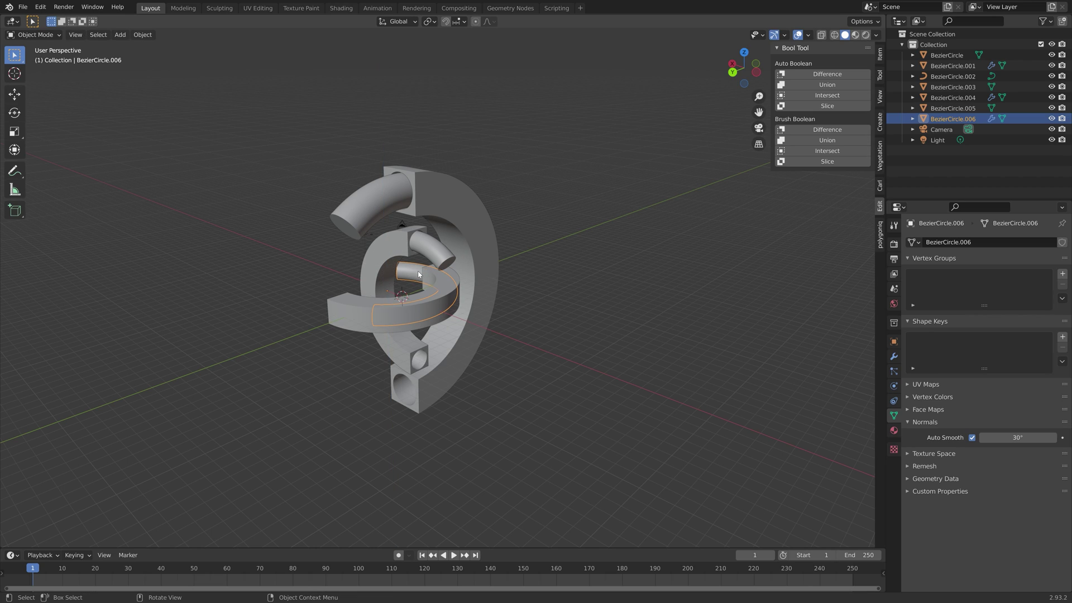
- Select the tubes of both small half rings and apply their scale
left_click(431, 252, "shift")
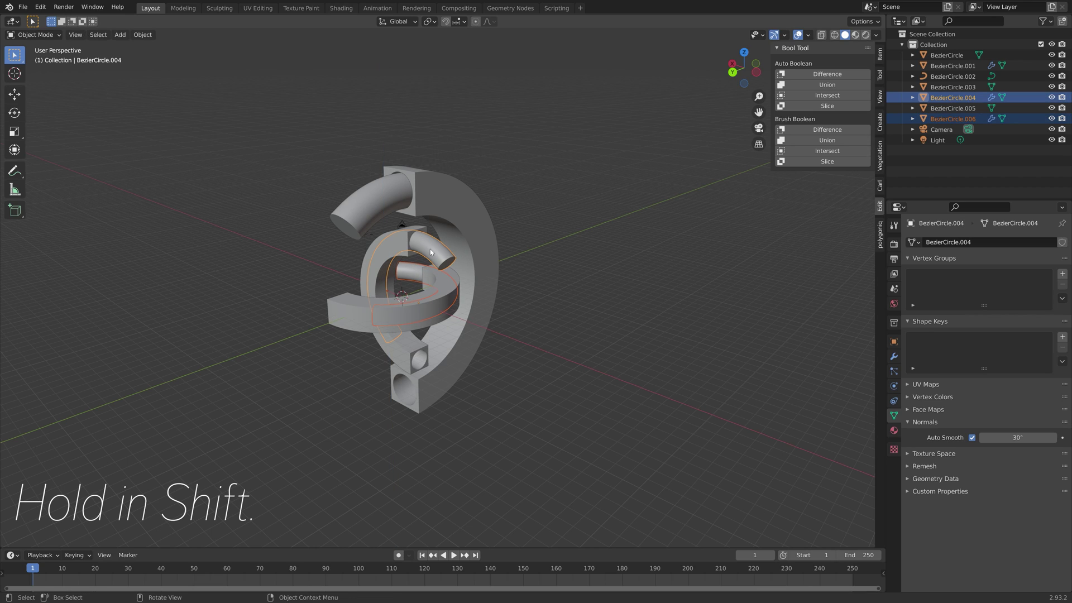
key("ctrl+a")
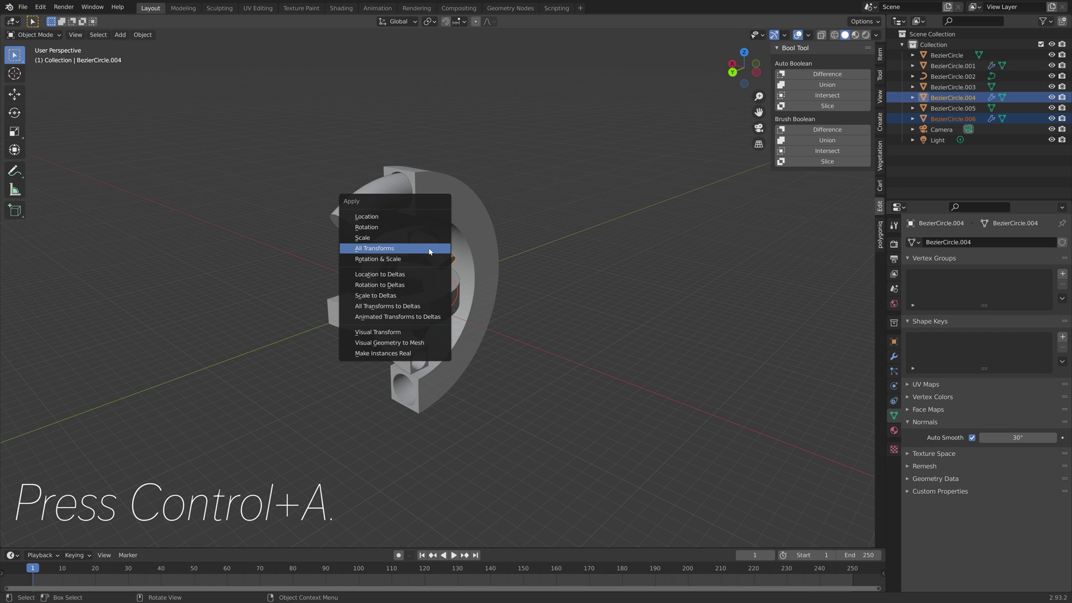
left_click(424, 234)
- Test the two small tubes again, rotating the vertical ring's tube around Y and the horizontal ring's tube around Z
left_click(436, 250)
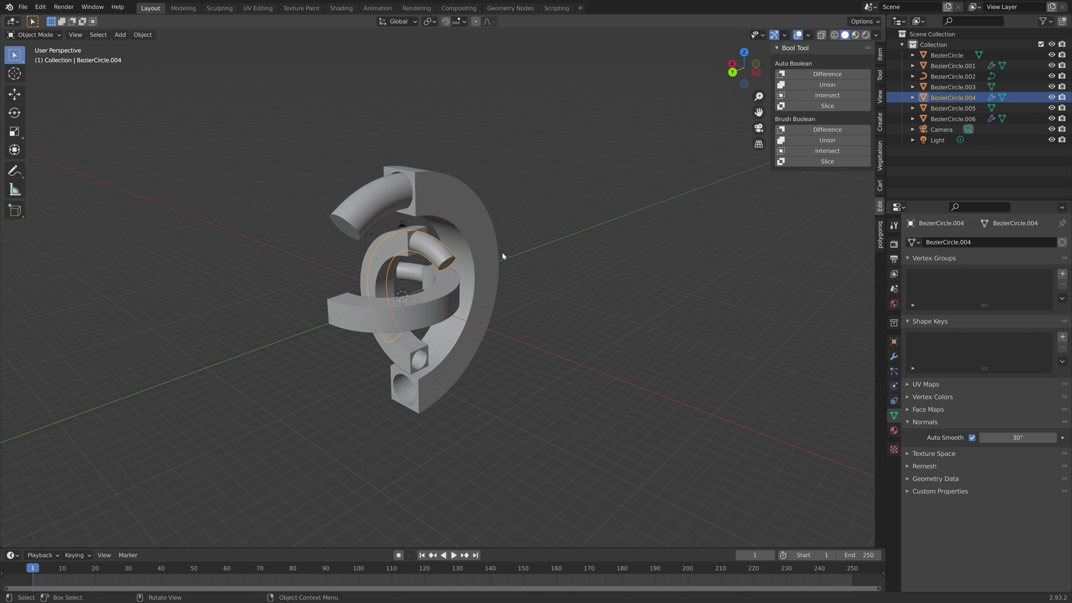
key("r")
key("y")
right_click(507, 285)
left_click(425, 278)
key("r")
key("z")
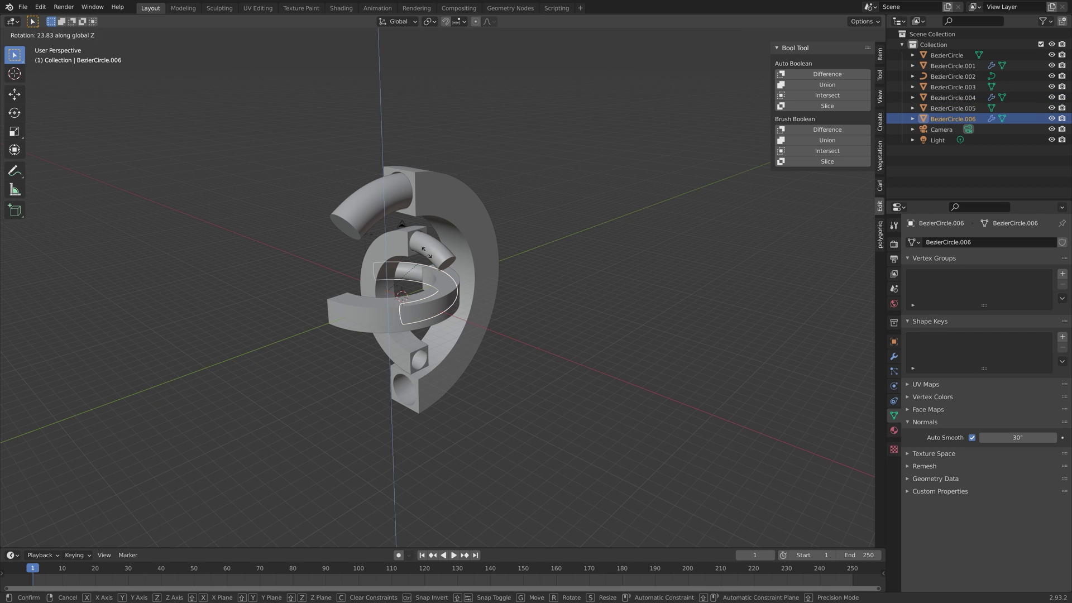
right_click(473, 288)
- Add a sphere empty and move it within the XY plane to about X -10.85 m, clear of the rings
key("shift+a")
mouse_move(457, 291)
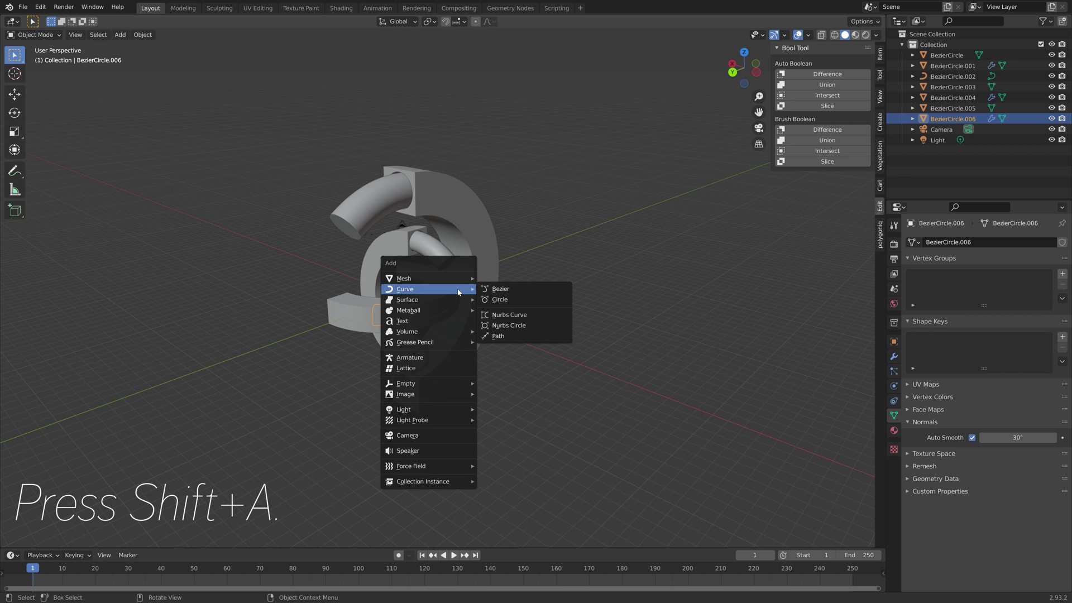
mouse_move(440, 383)
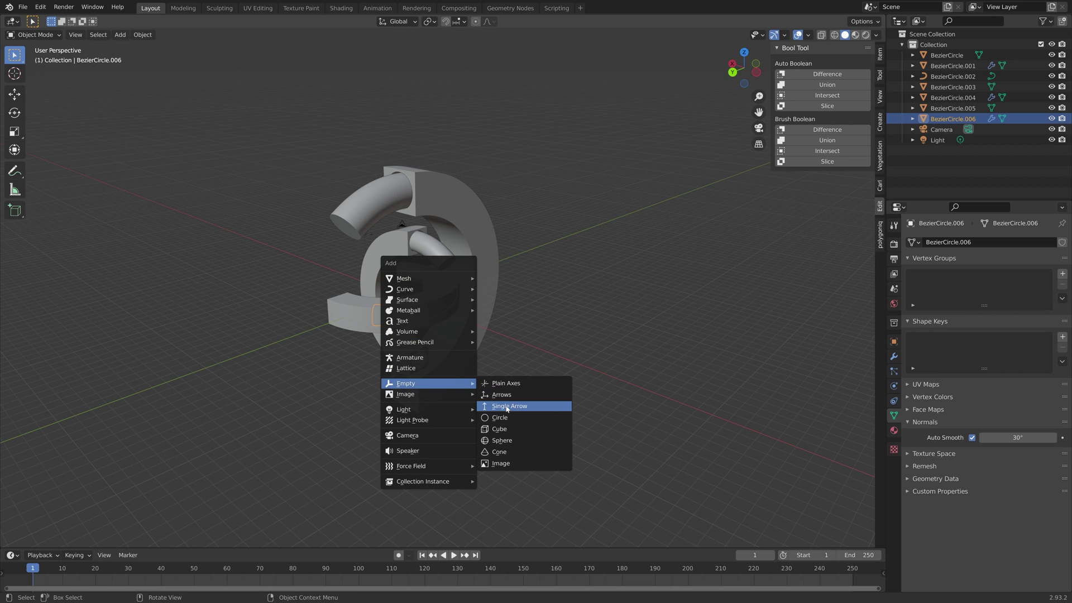
left_click(509, 436)
key("g")
key("shift+z")
left_click(701, 312)
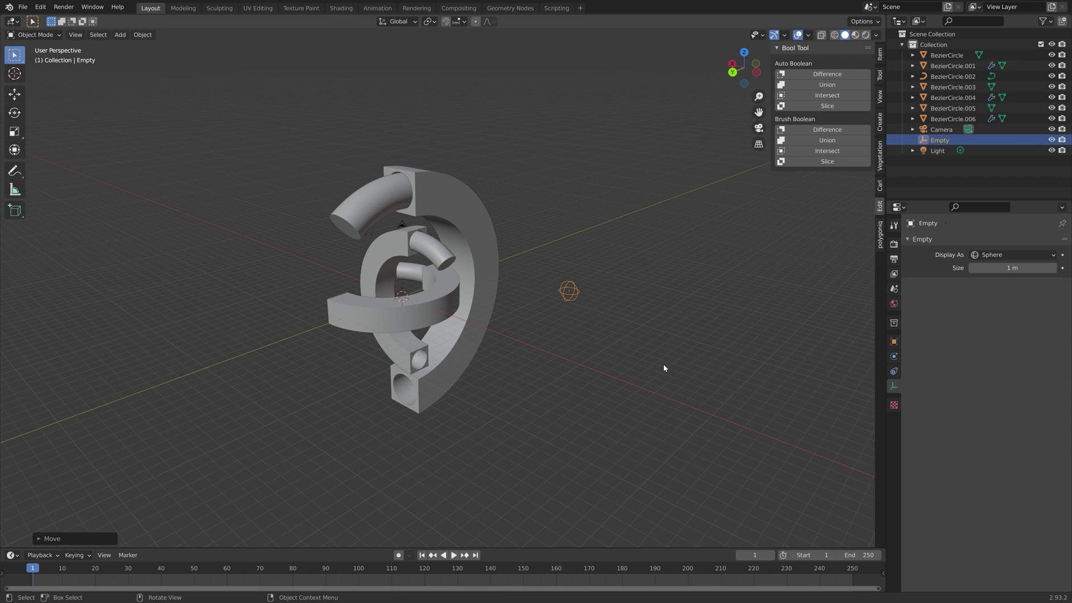
- Add a driver to the X rotation of the large half ring's tube, driven by the Empty's Z Rotation
left_click(409, 215)
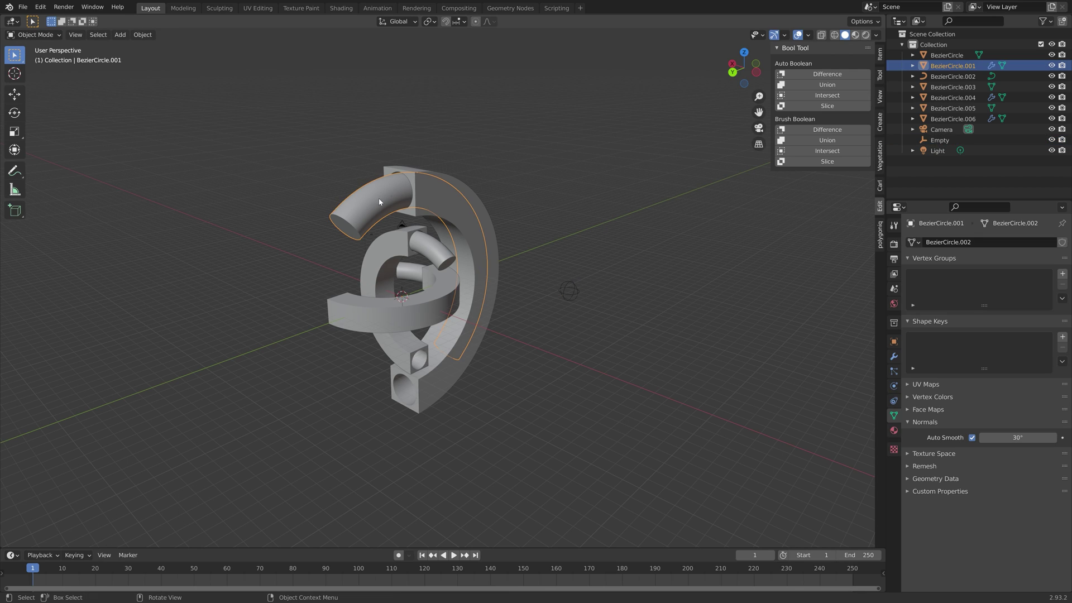
left_click(880, 56)
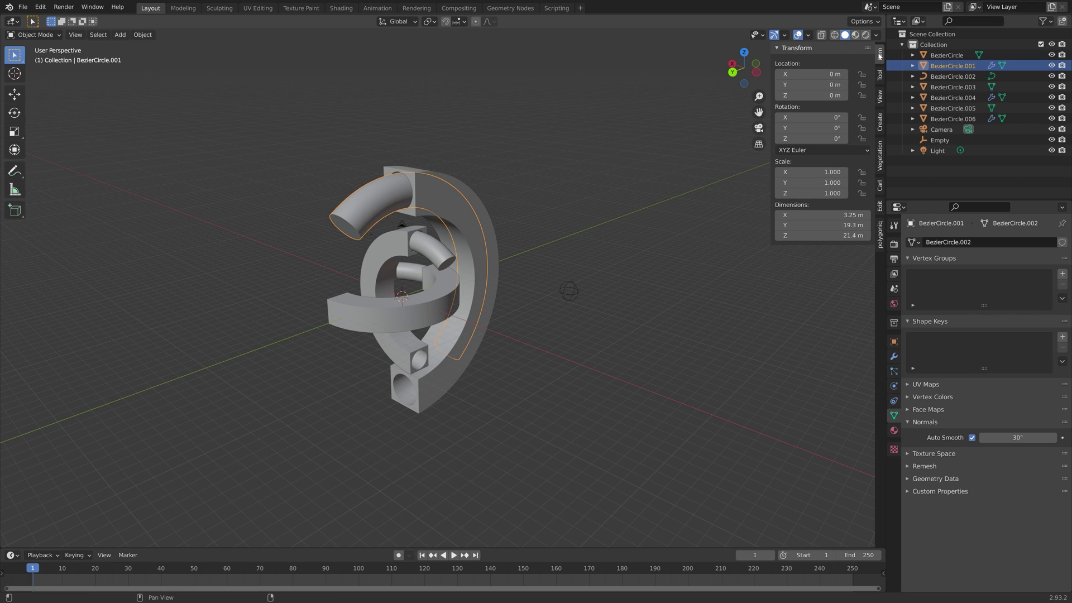
right_click(831, 117)
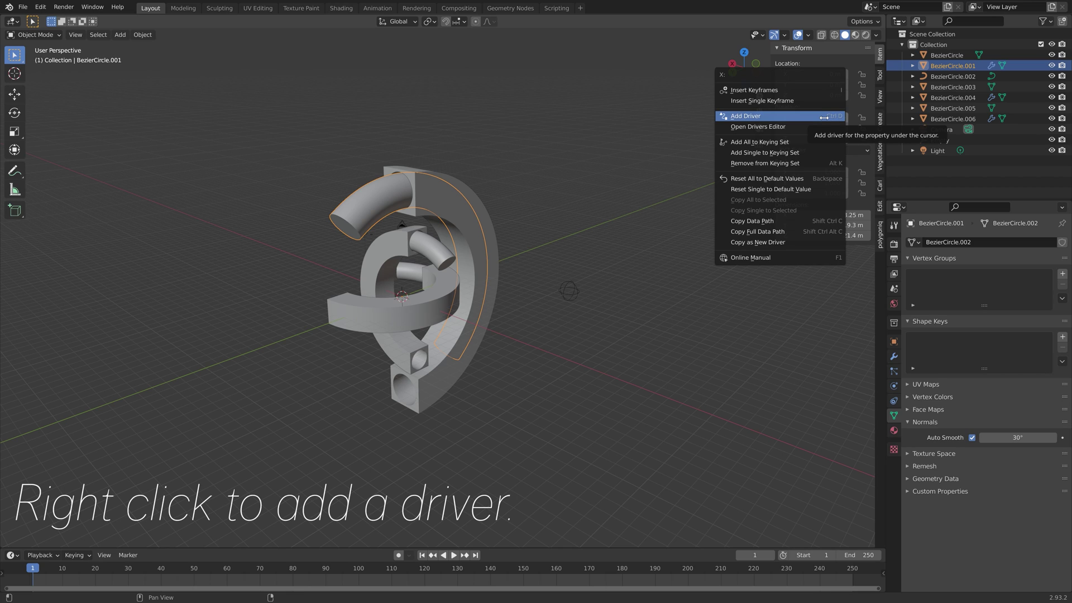
left_click(824, 116)
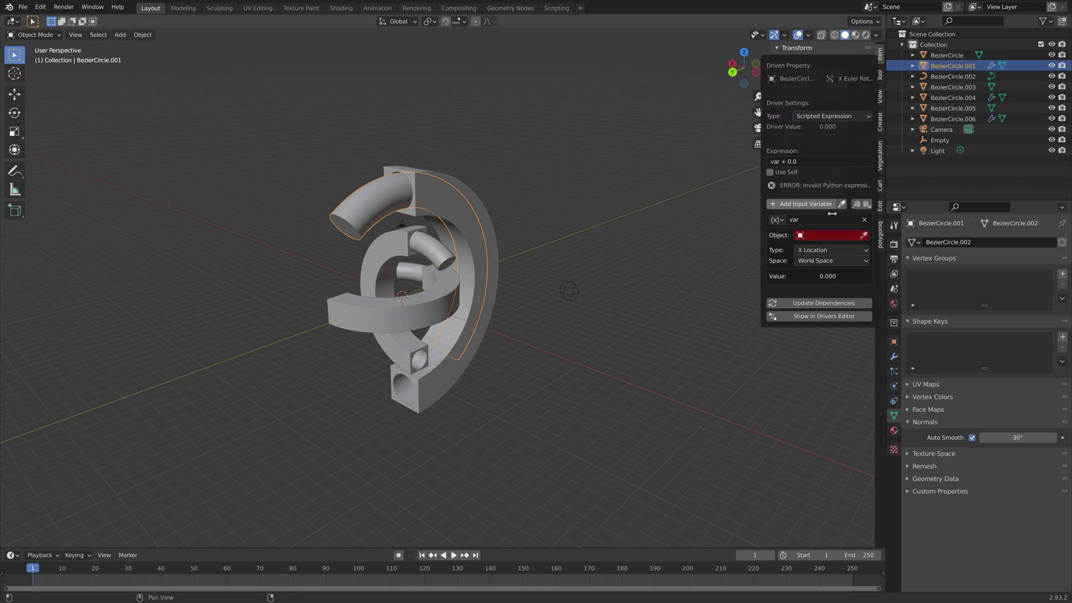
left_click(837, 235)
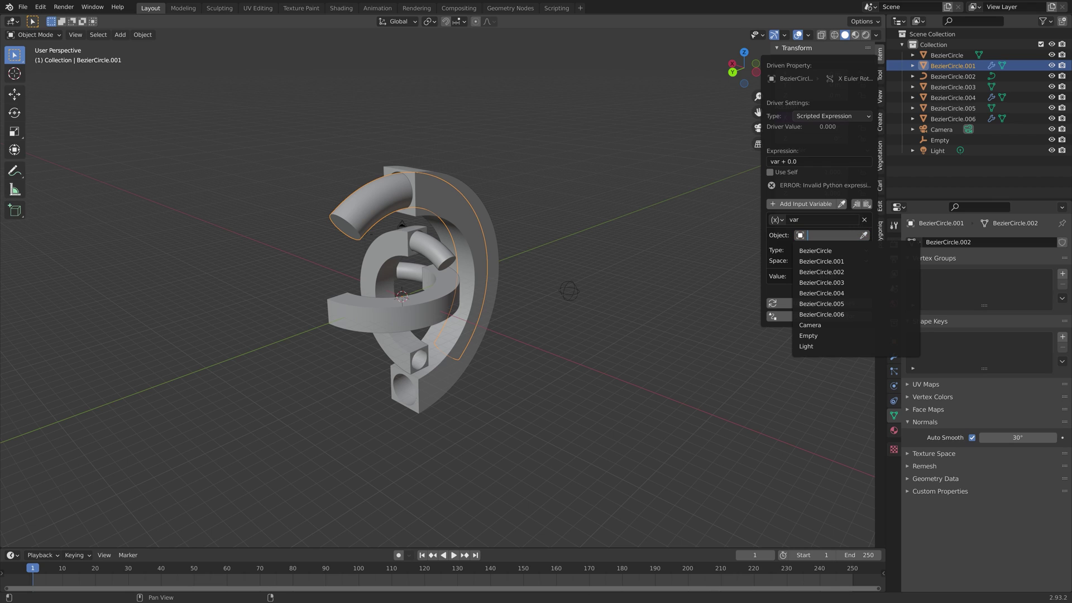
left_click(825, 337)
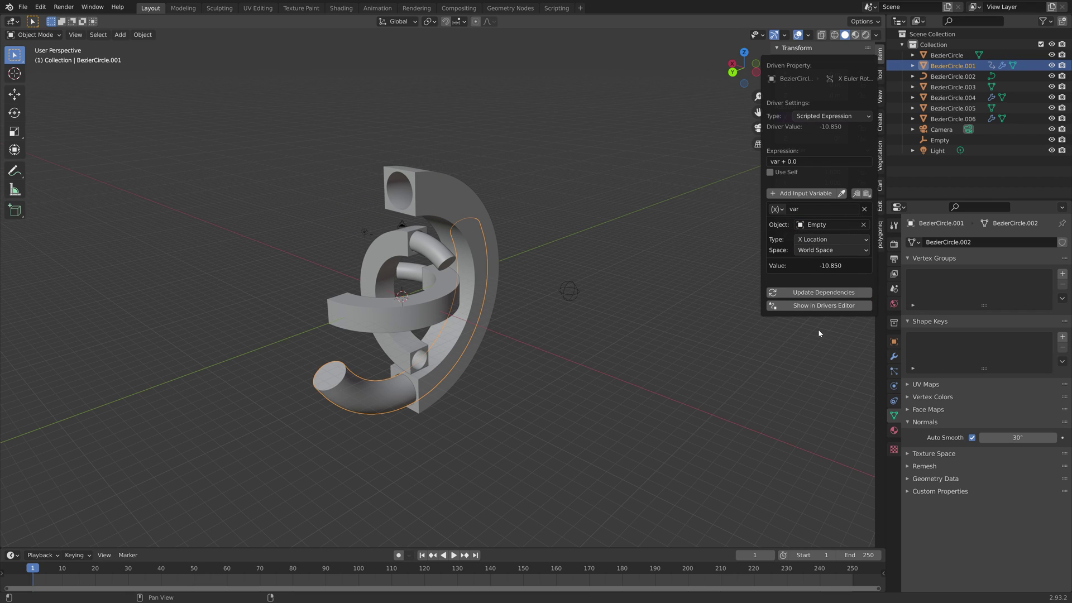
left_click(821, 240)
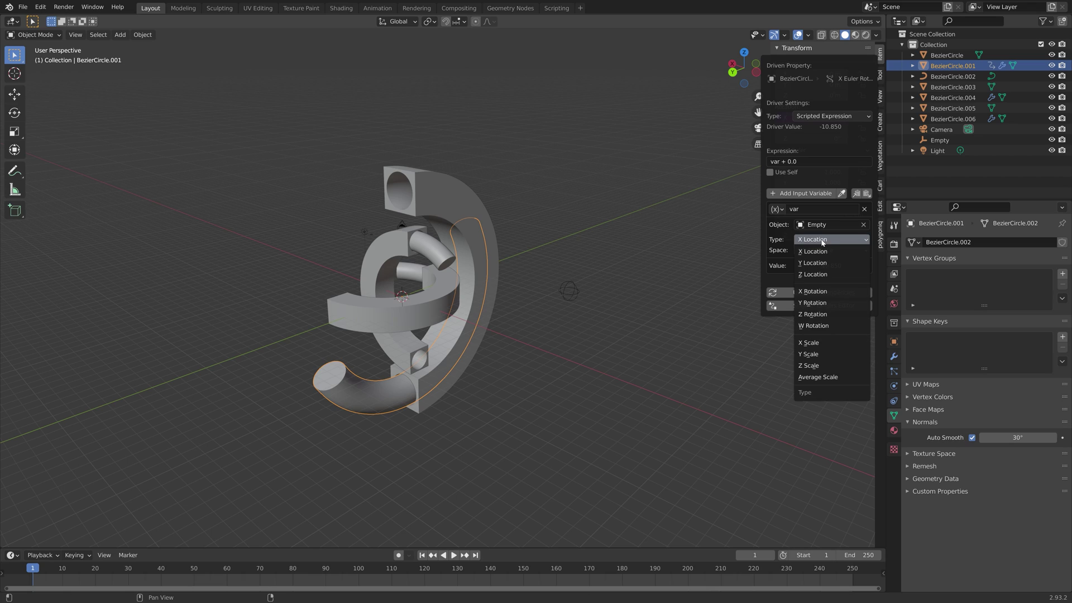
left_click(832, 314)
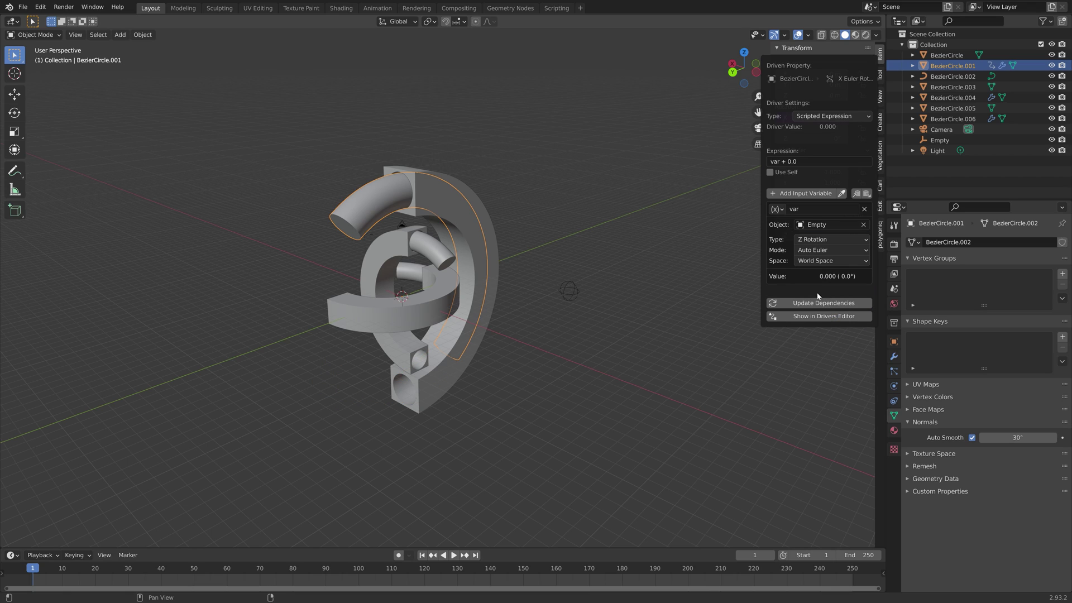
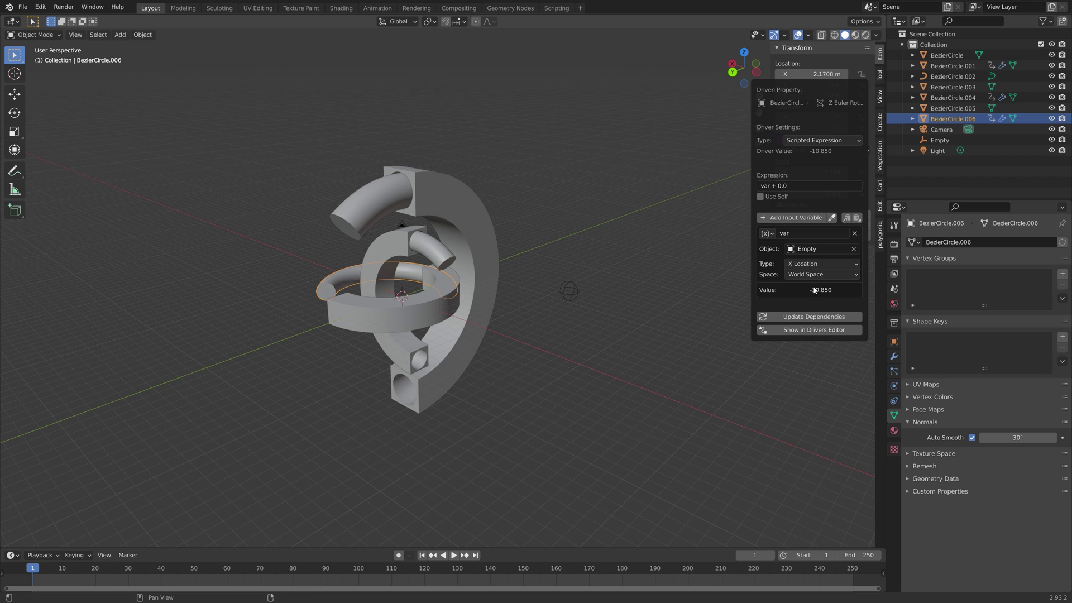
- Drive the small horizontal tube's Z rotation from the Empty's Z Rotation, then test it by rotating the empty around Z
left_click(815, 265)
left_click(814, 339)
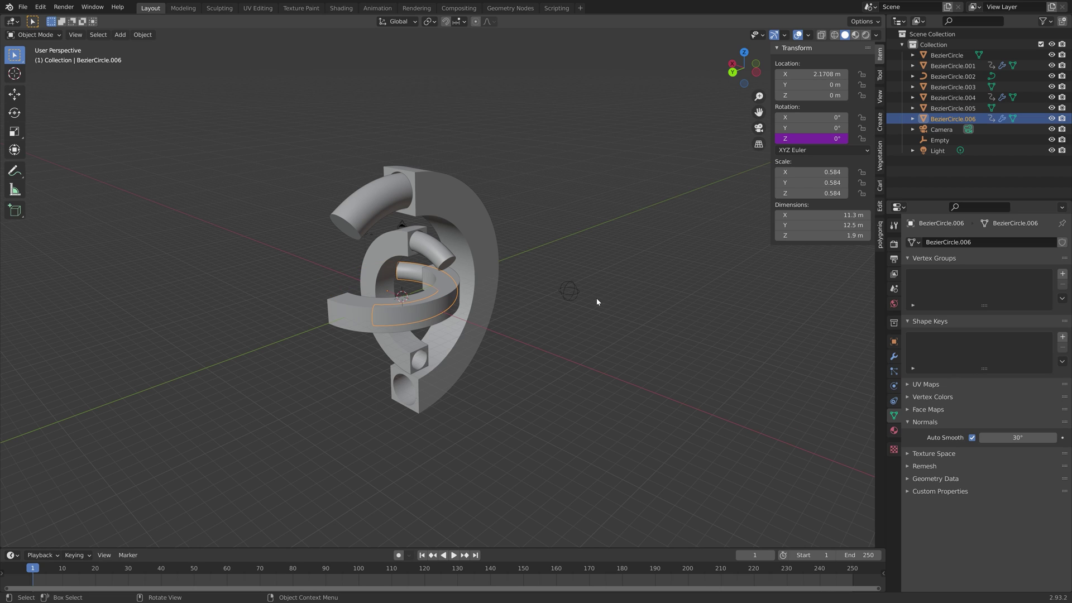
left_click(567, 291)
key("r")
key("z")
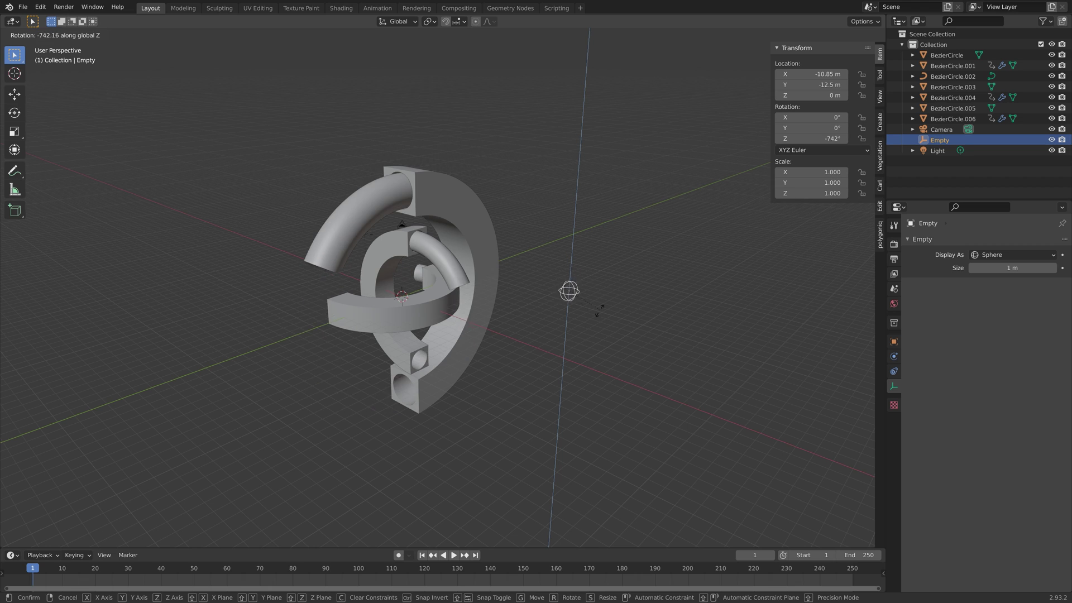
key("Escape")
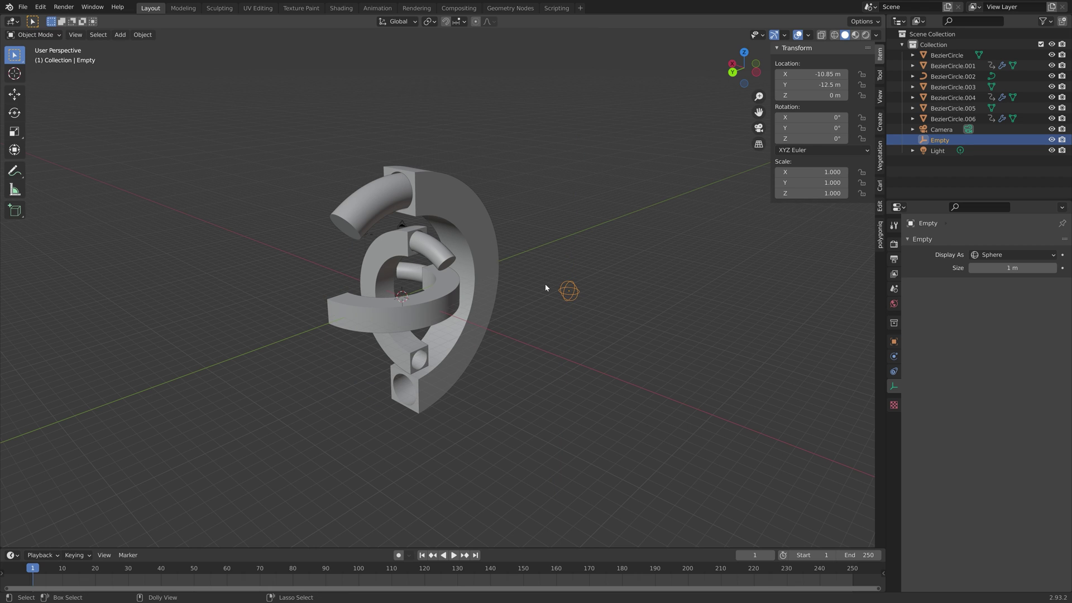
- Save the project as the incremented file tut6.blend
key("ctrl+shift+s")
left_click(658, 447)
left_click(703, 447)
- Change the driver expression on the large half ring tube's X rotation to var + 5
left_click(417, 198)
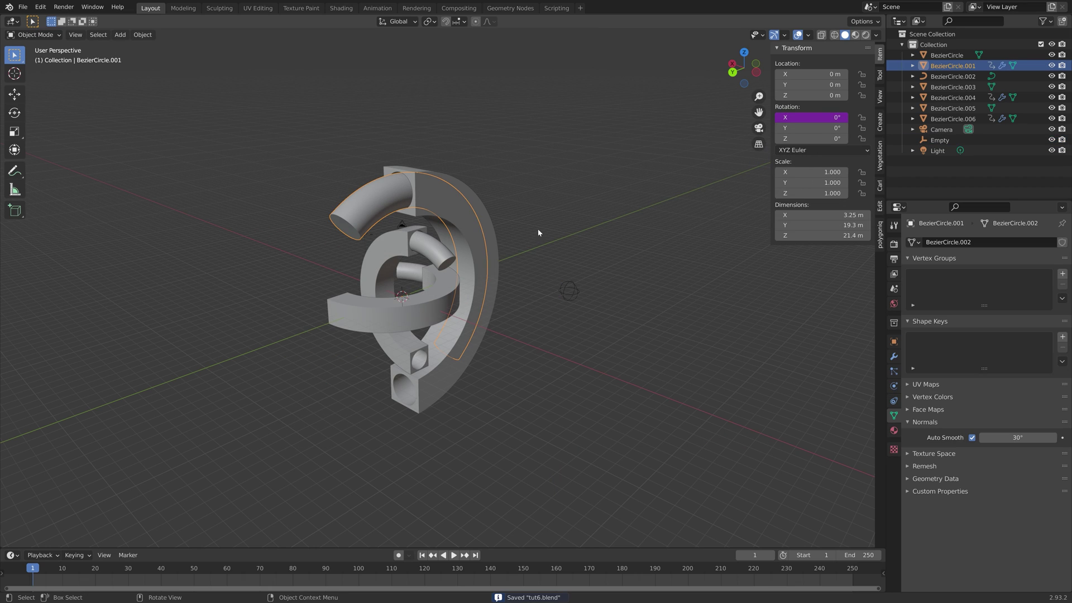
right_click(820, 117)
left_click(743, 153)
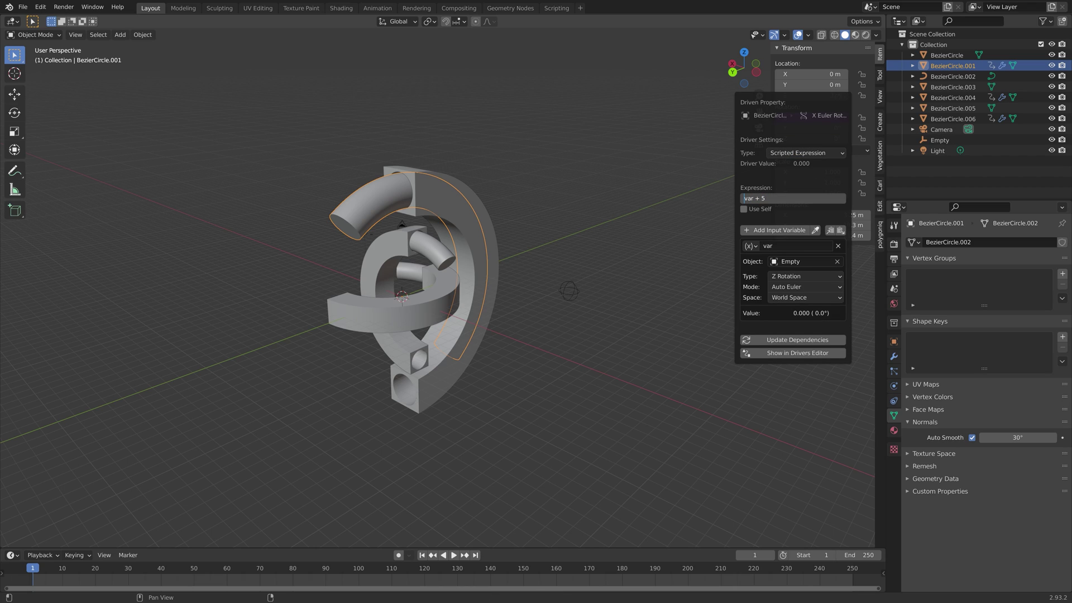
type("*")
key("Return")
key("r")
key("Escape")
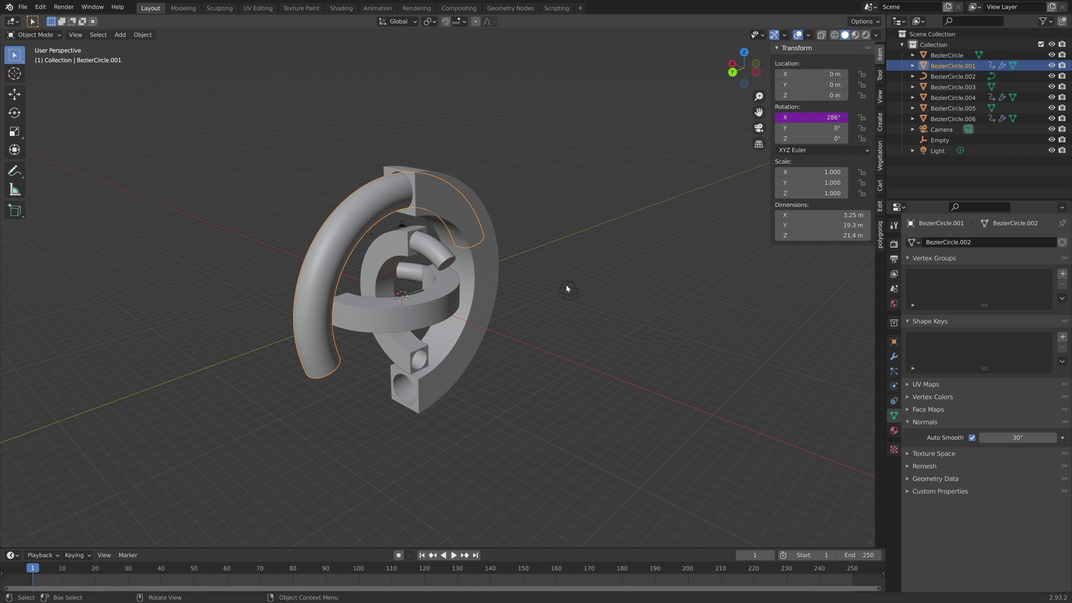
- Test the large tube's offset driver by rotating the empty around Z, then cancel the rotation
left_click(568, 290)
key("r")
key("z")
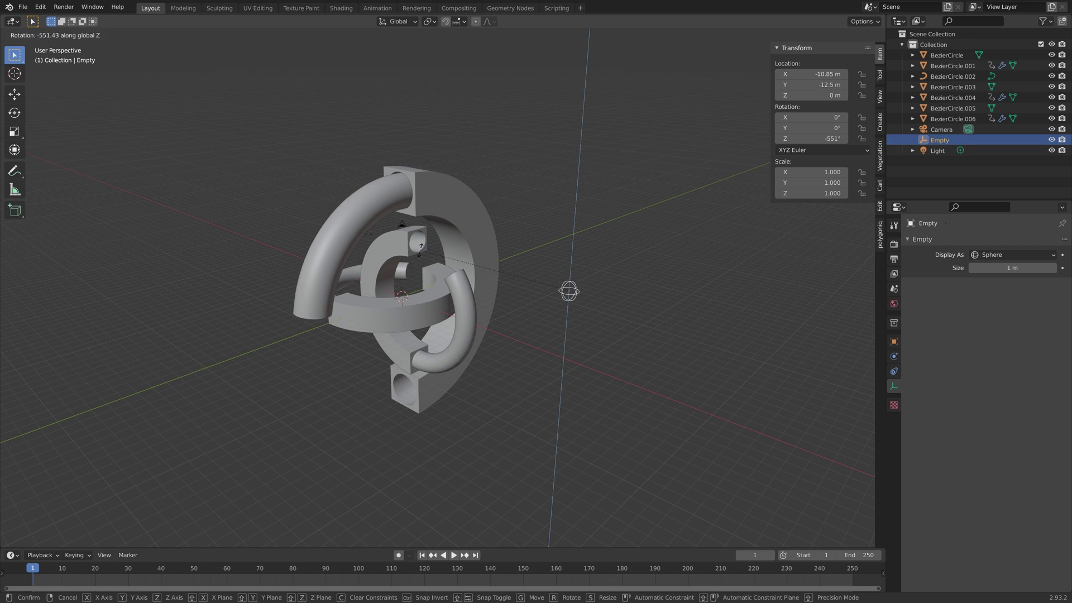
key("Escape")
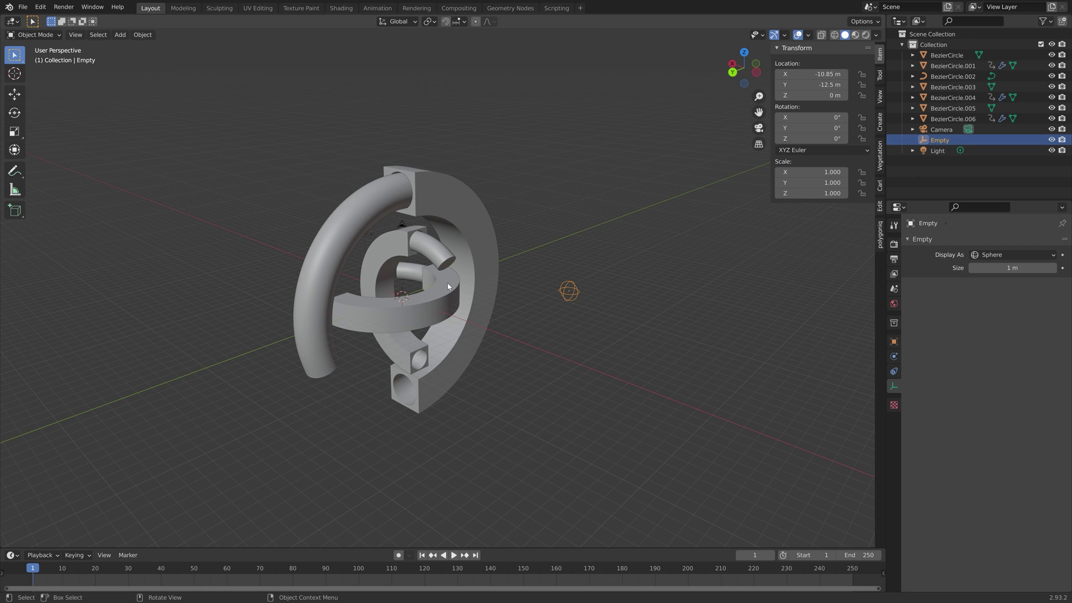
- Change the driver expression on the small horizontal tube's Z rotation to var + 2
left_click(410, 270)
right_click(813, 138)
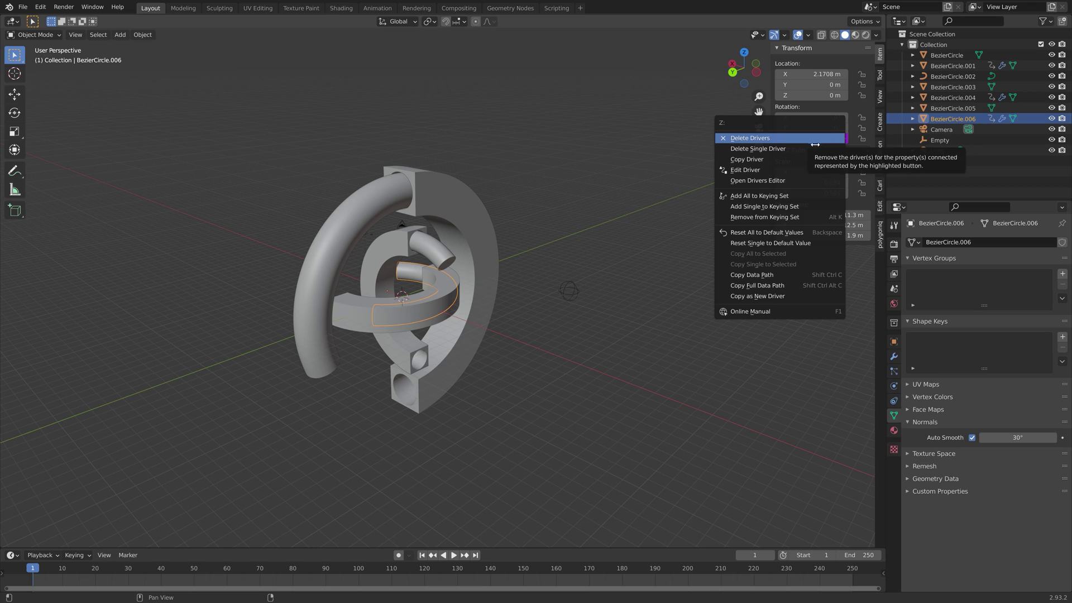
left_click(783, 170)
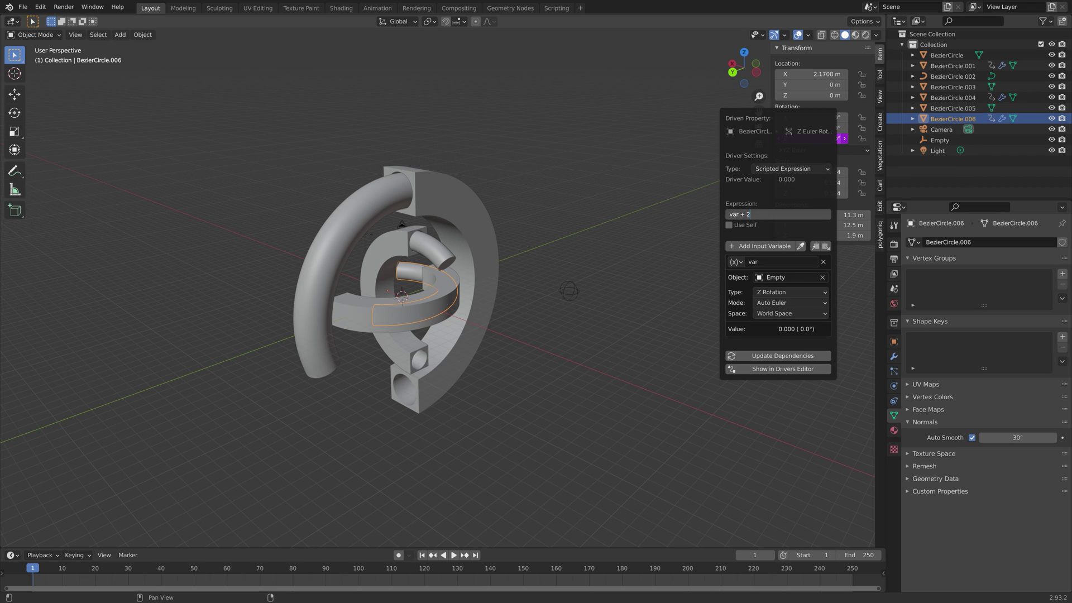
key("Return")
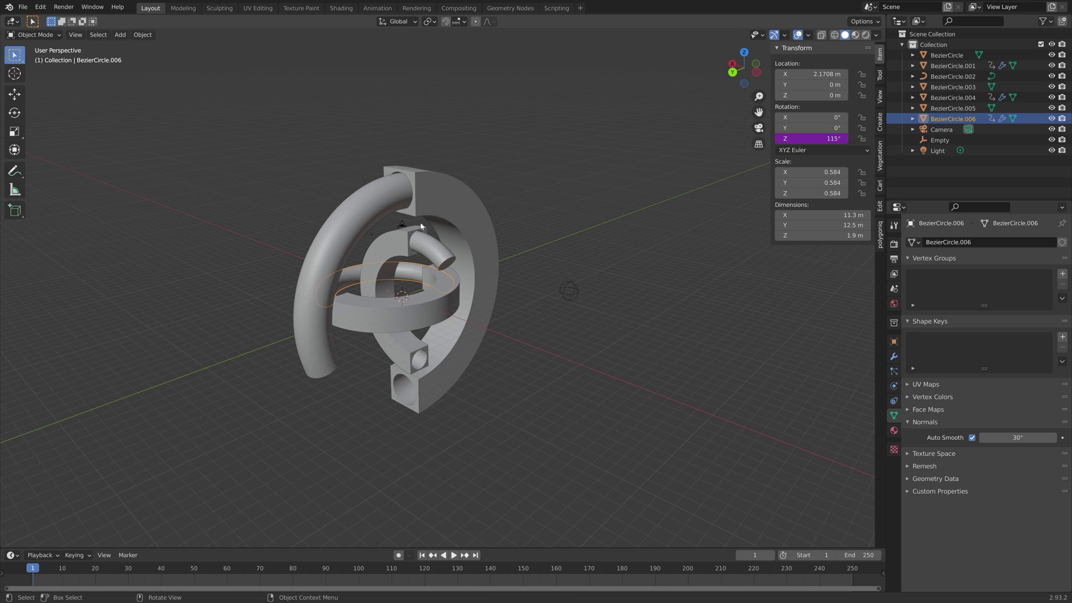
- Negate the variable in the driver expression on the small vertical tube's Y rotation, making it -var + 0.0
left_click(440, 253)
right_click(812, 128)
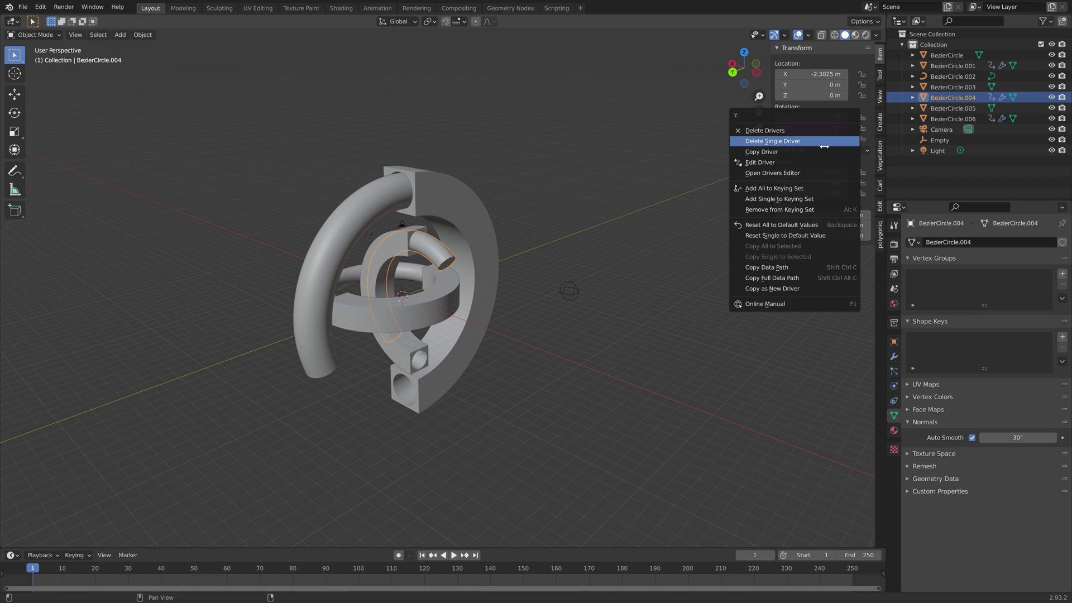
left_click(782, 143)
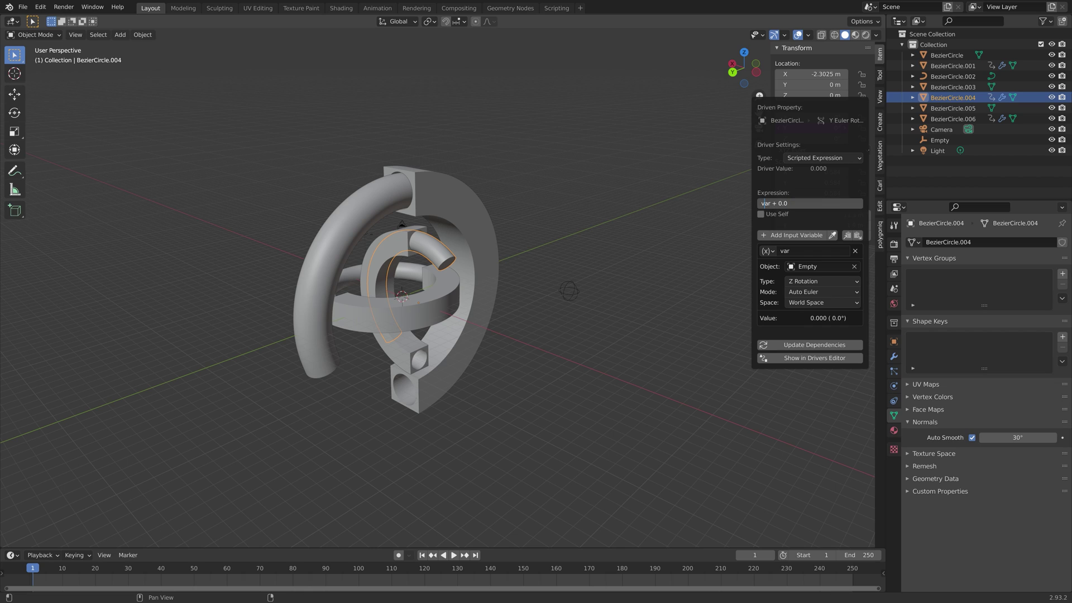
type("-")
key("Return")
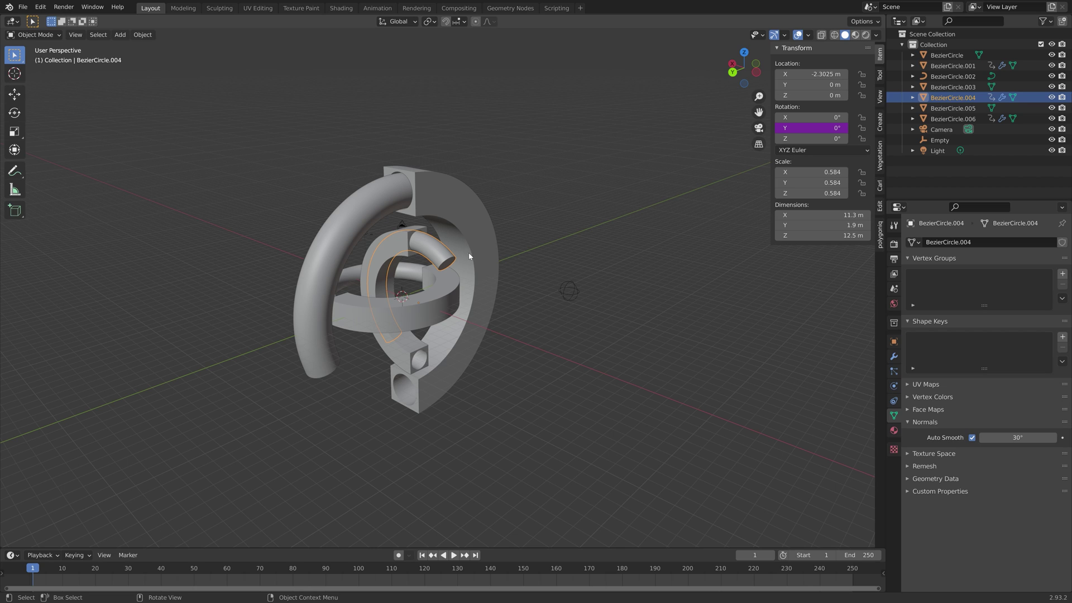
- Check how all three driven tubes move together by rotating the empty around Z, then cancel the rotation
left_click(569, 290)
key("r")
key("z")
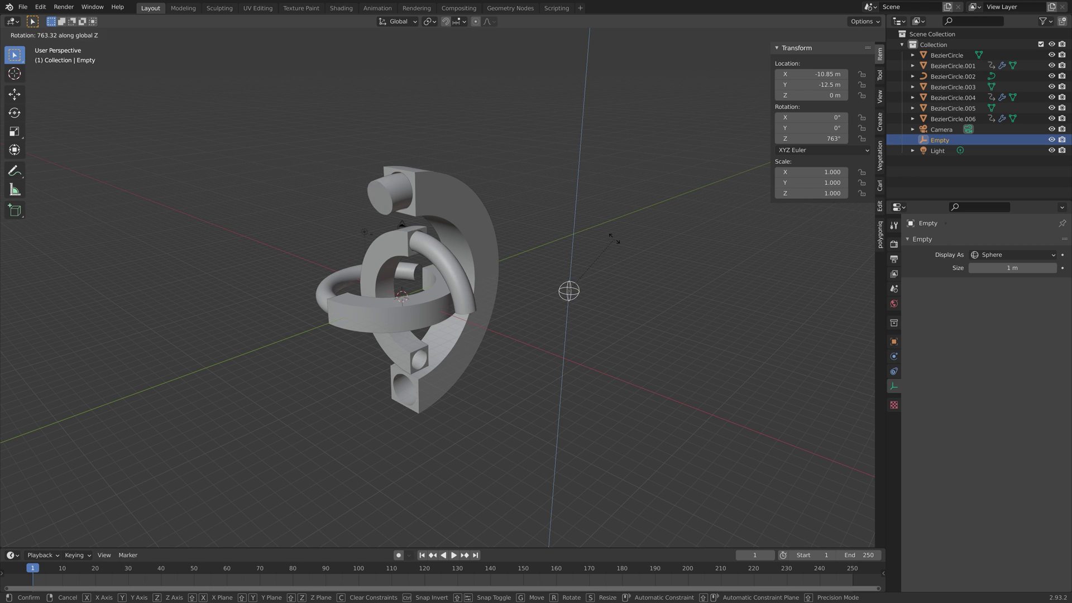
key("Escape")
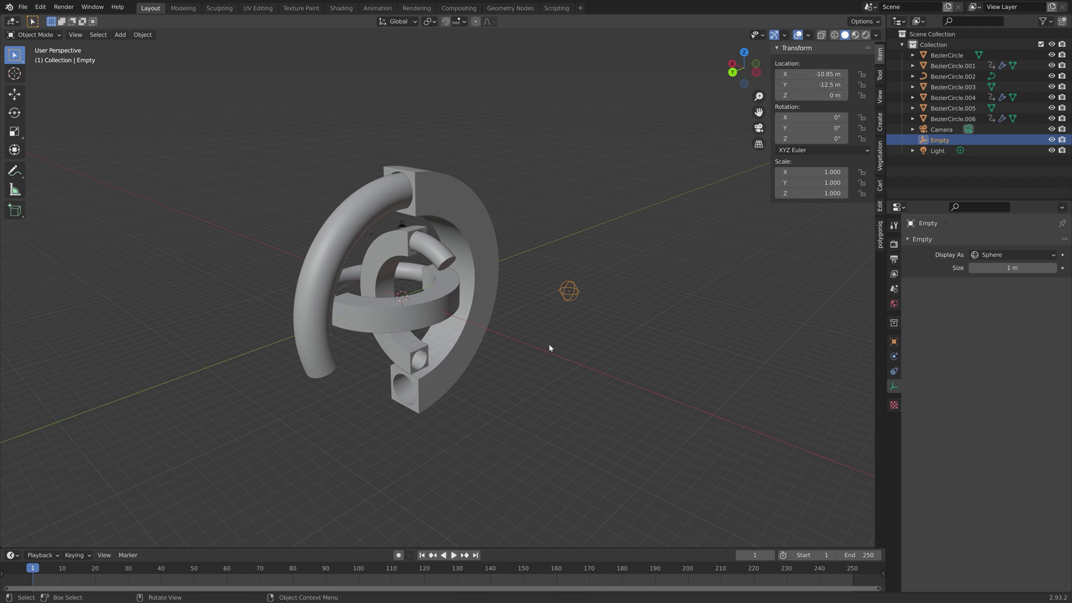
- Save another incremented copy of the project file and deselect everything
key("ctrl+shift+s")
left_click(659, 448)
left_click(705, 447)
key("alt+a")
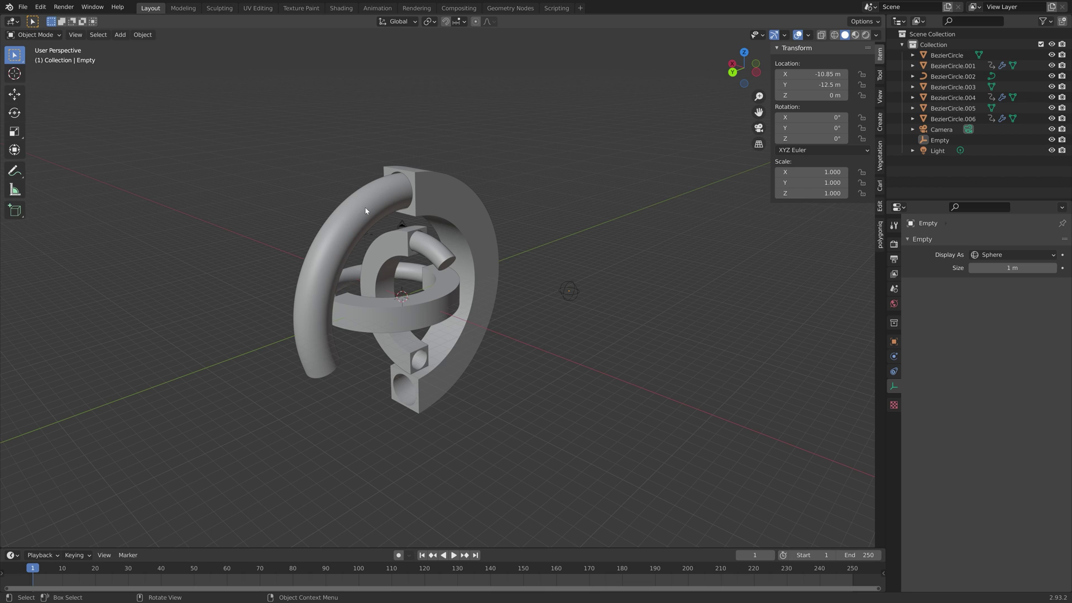
- Set the world background colour to an Environment Texture and load Chelsea_Stairs_3k.hdr from the Chelsea_Stairs folder
left_click(893, 303)
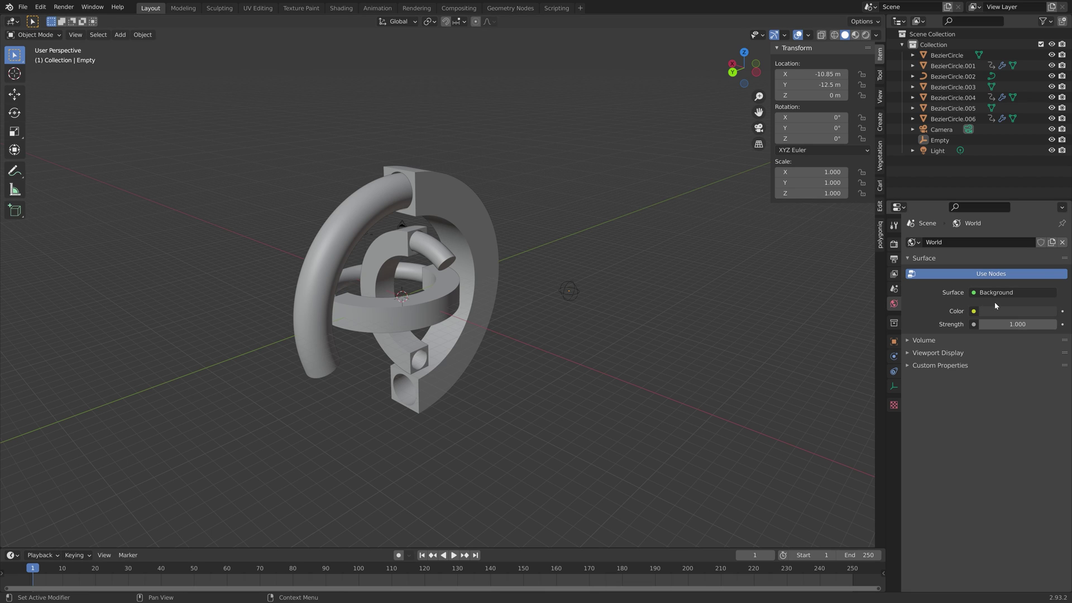
left_click(974, 312)
left_click(771, 356)
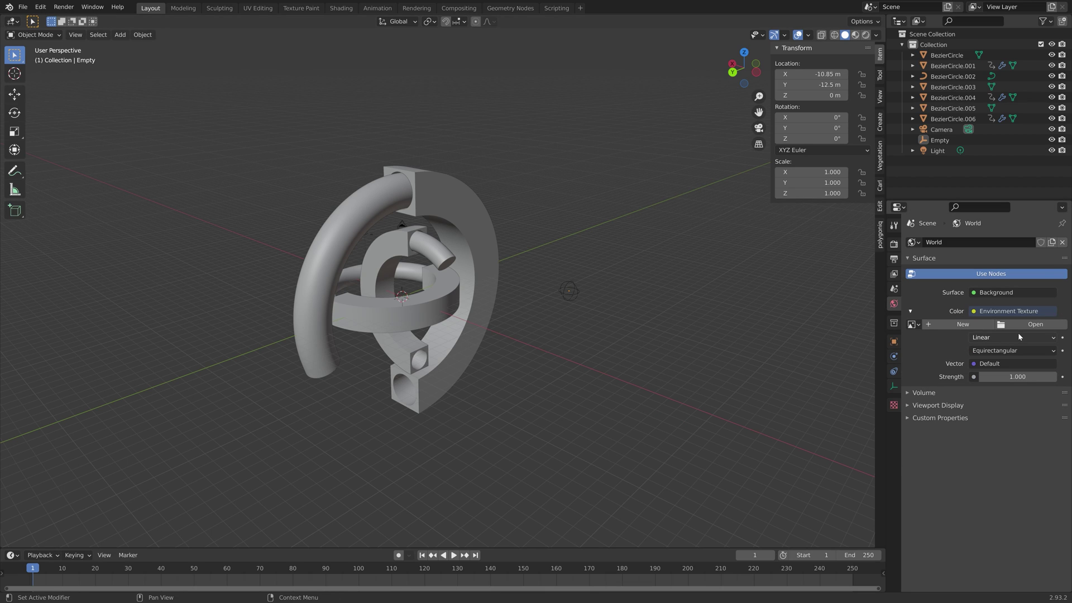
left_click(1024, 327)
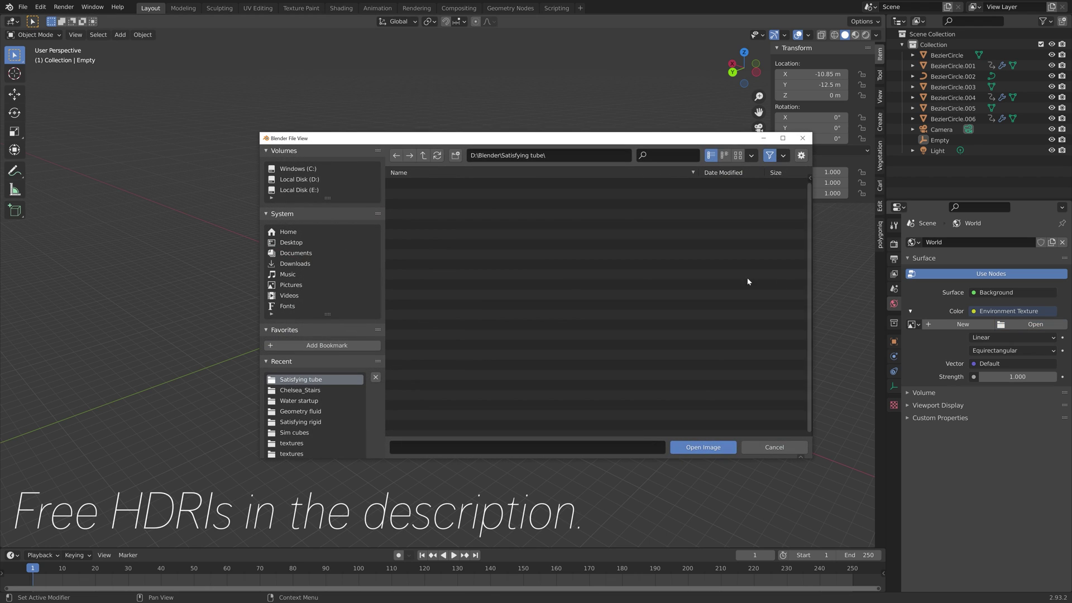
left_click(300, 389)
left_click(486, 185)
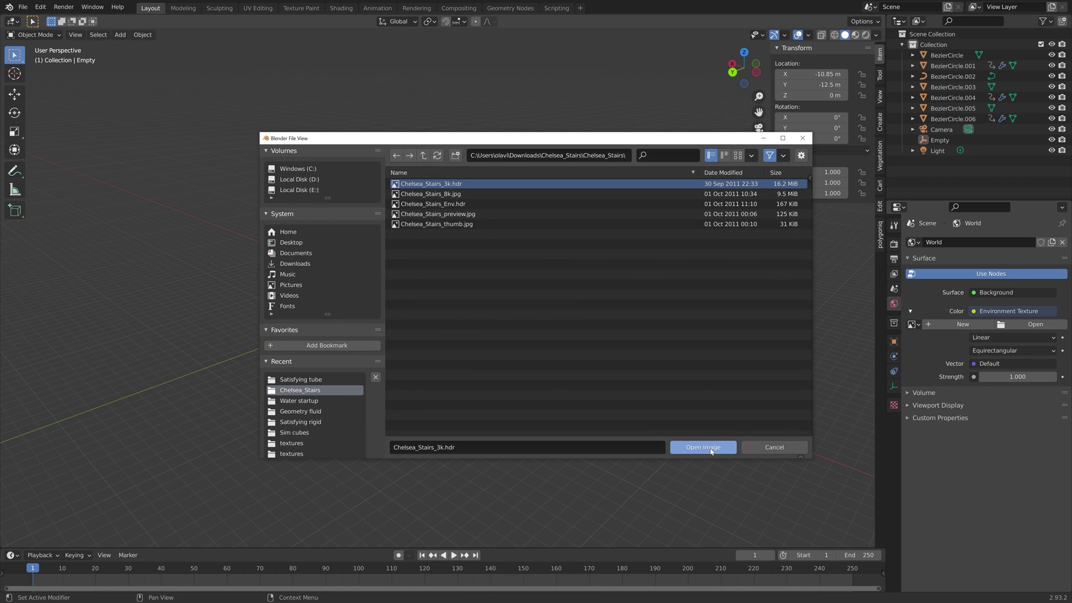
left_click(702, 447)
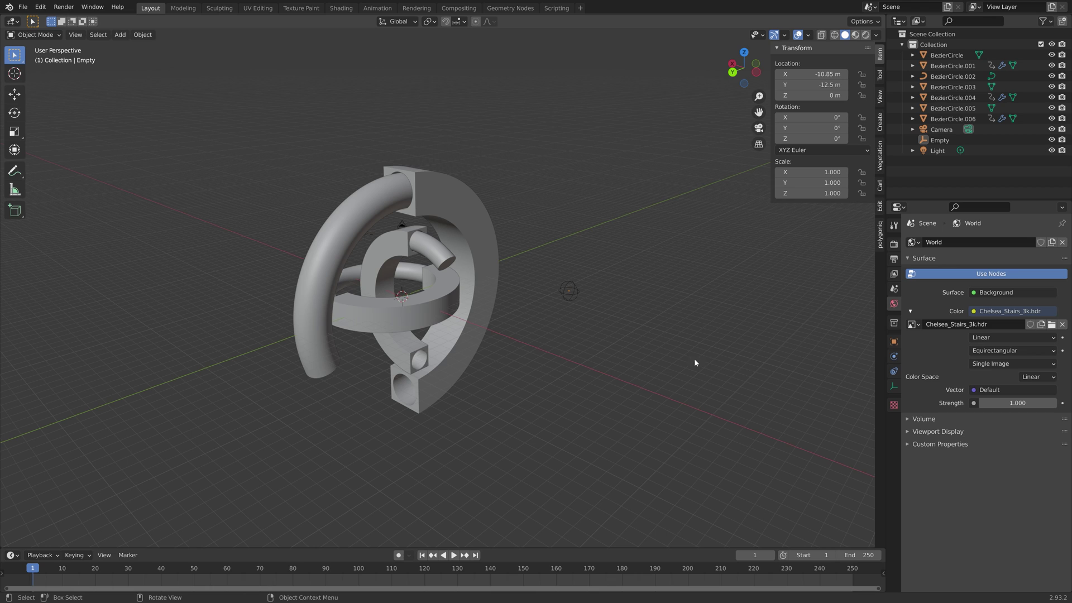
- Show the viewport in rendered shading and switch the render engine to Cycles with GPU Compute as the device
left_click(866, 35)
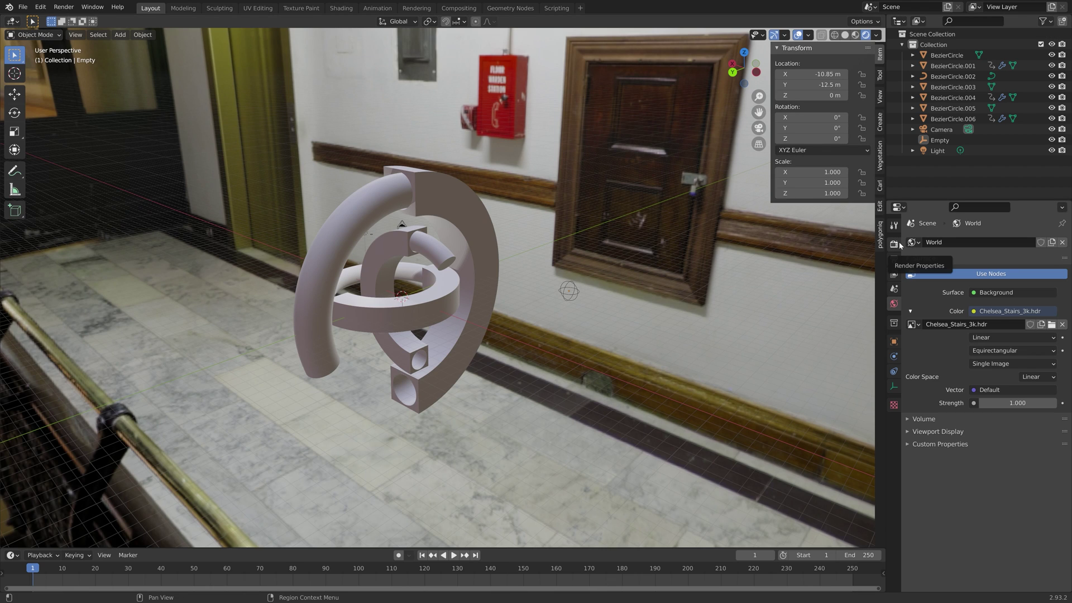
left_click(894, 244)
left_click(999, 242)
left_click(999, 279)
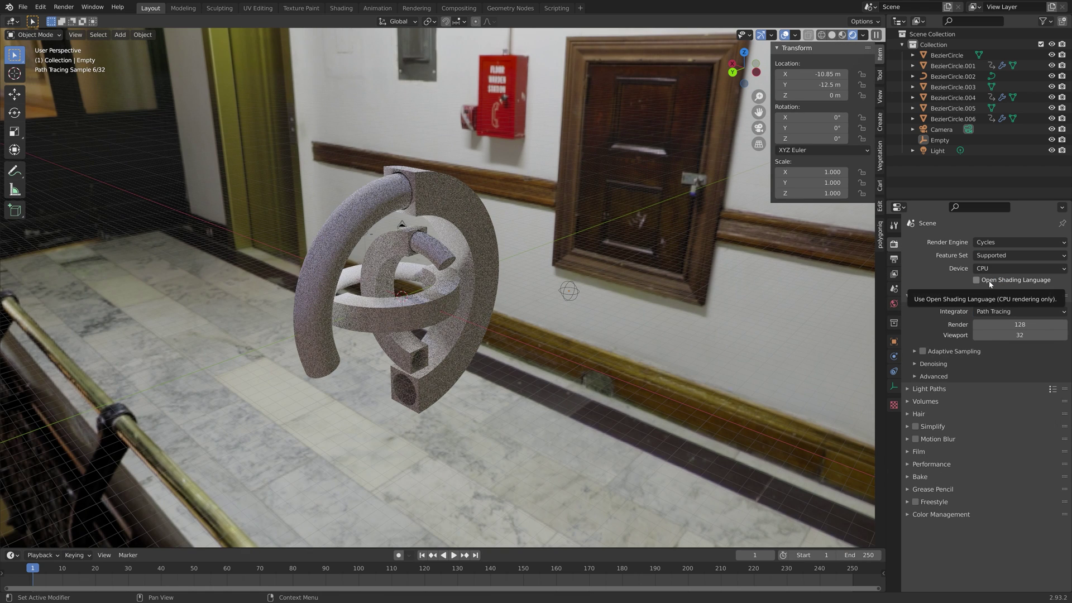
left_click(999, 269)
left_click(1004, 282)
- Set both the render and viewport samples to 500
left_click_drag(1023, 299, 1021, 310)
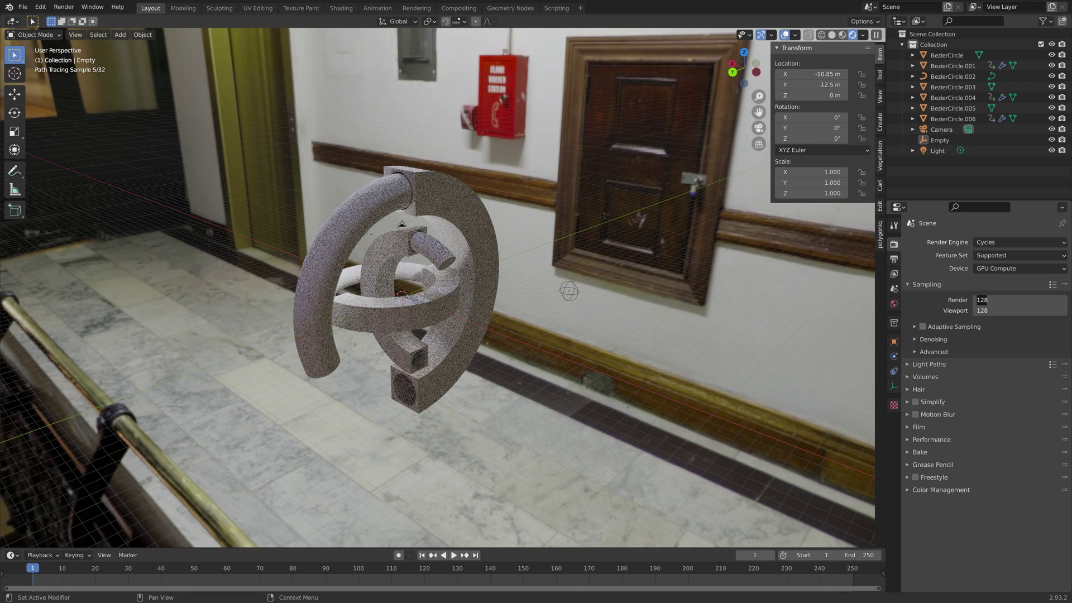
type("500")
key("Return")
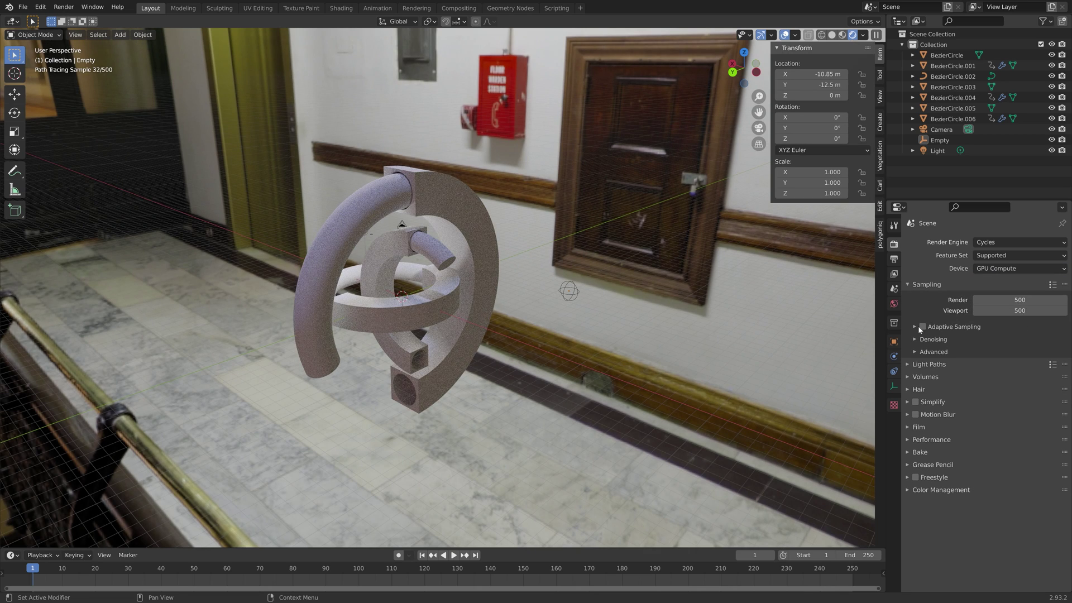
- Set the world background strength to 2
left_click(894, 304)
left_click(1010, 397)
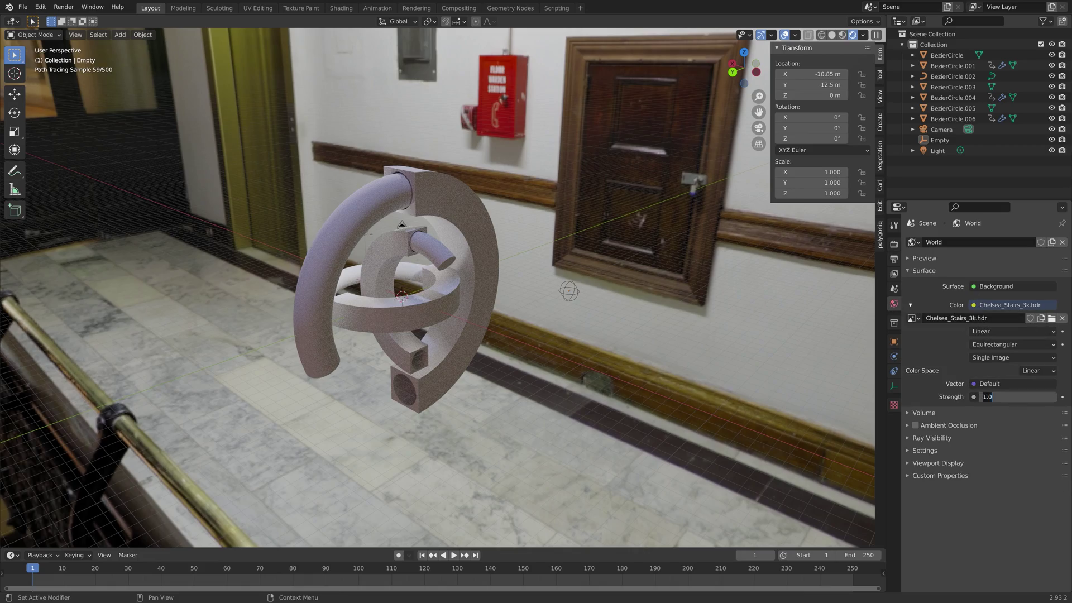
type("2")
key("Return")
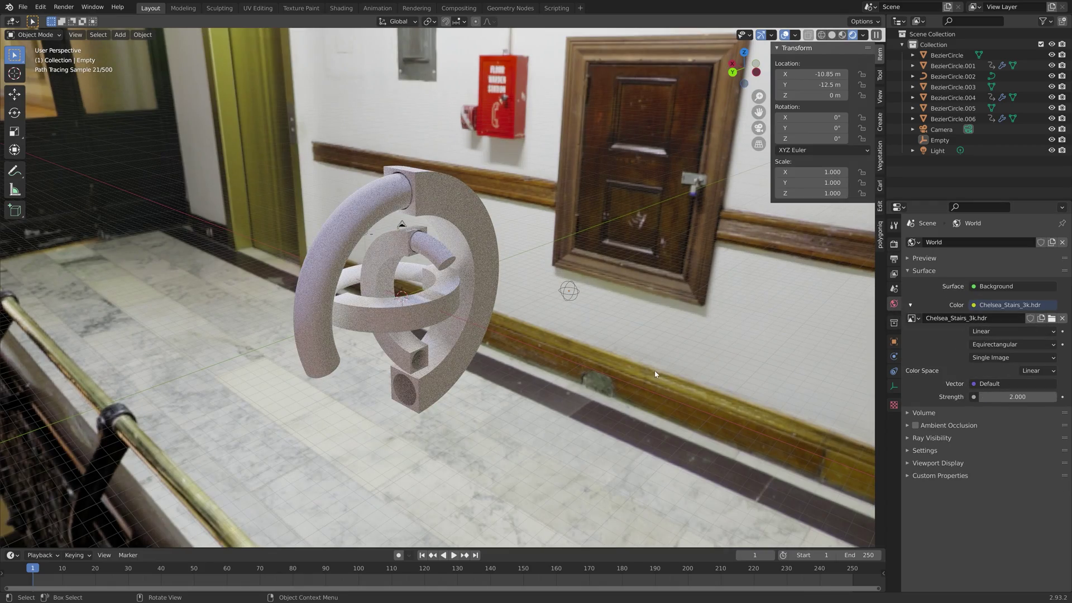
- Make the film transparent so the HDRI background is hidden in the render
mouse_move(416, 296)
middle_mouse_down()
mouse_move(403, 271)
mouse_move(407, 293)
middle_mouse_up()
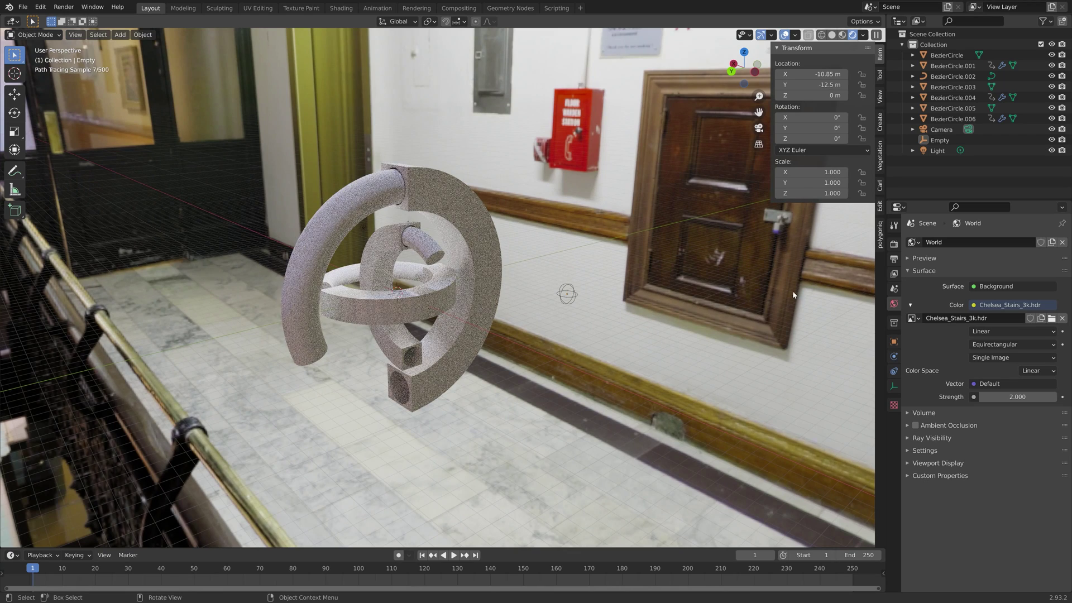
left_click(894, 244)
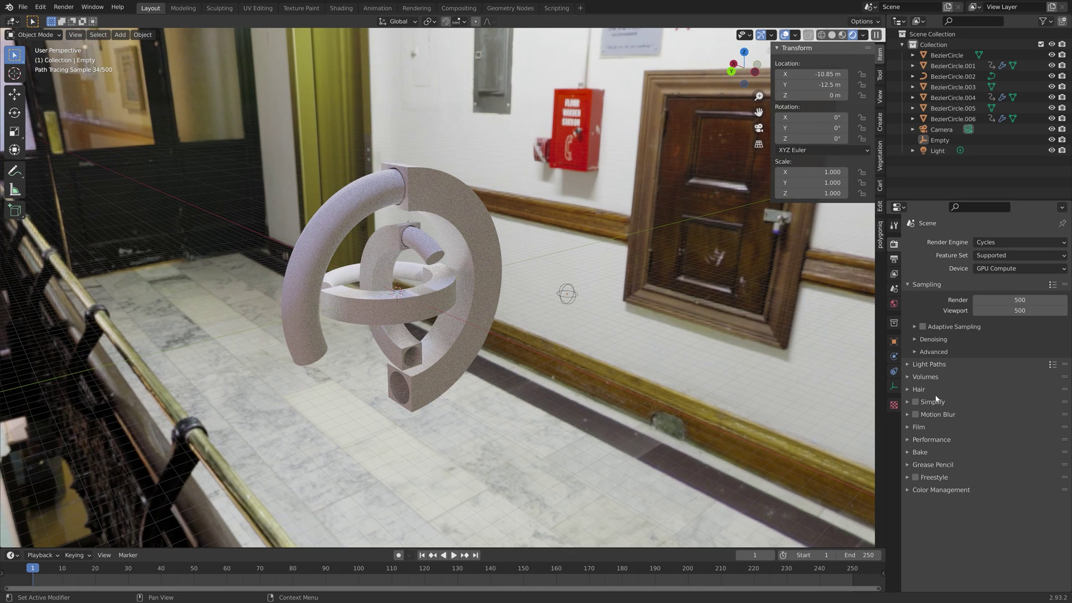
left_click(920, 428)
left_click(922, 502)
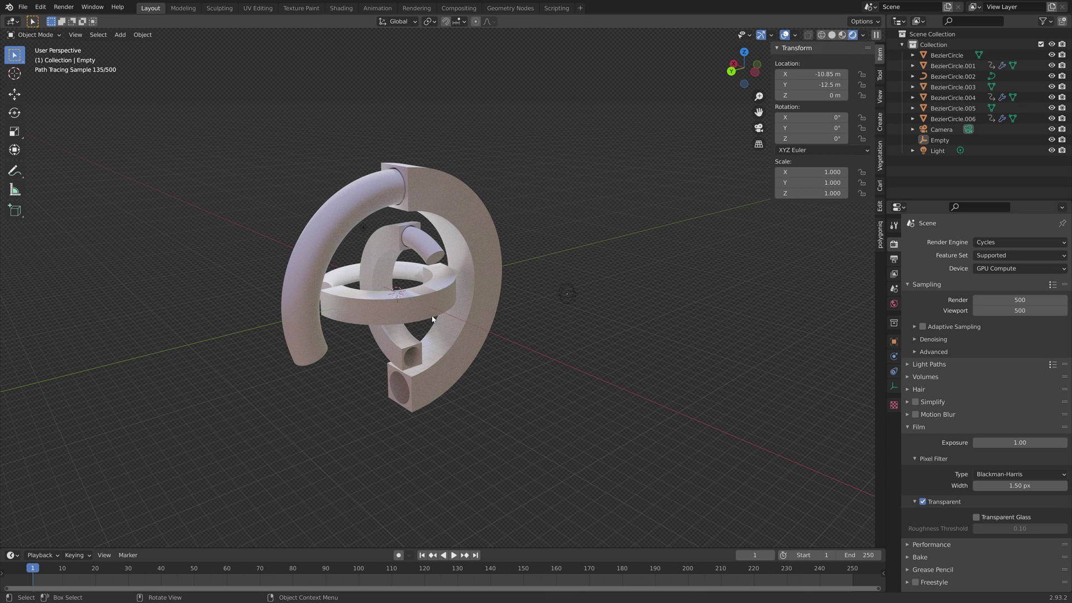
- Set the base colour of the large half ring tube's material to yellow
left_click(371, 195)
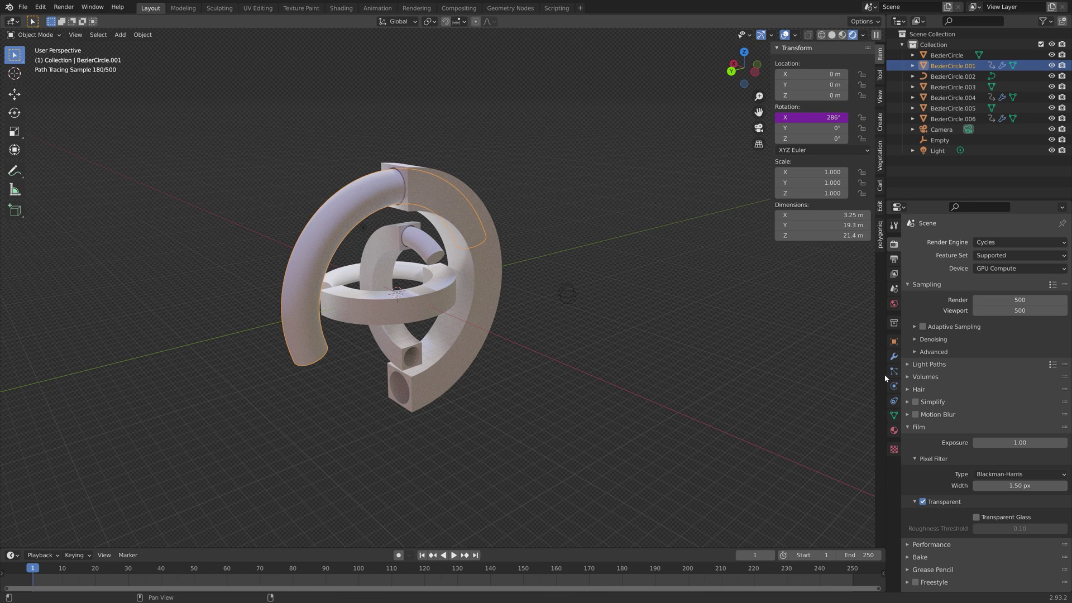
left_click(893, 430)
left_click(1017, 365)
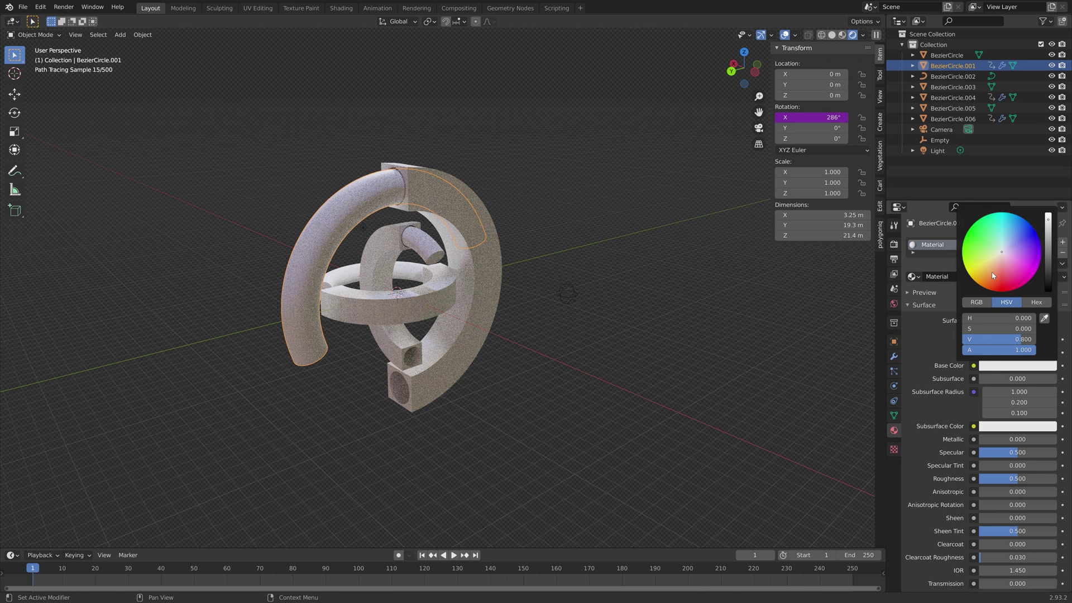
left_click(978, 269)
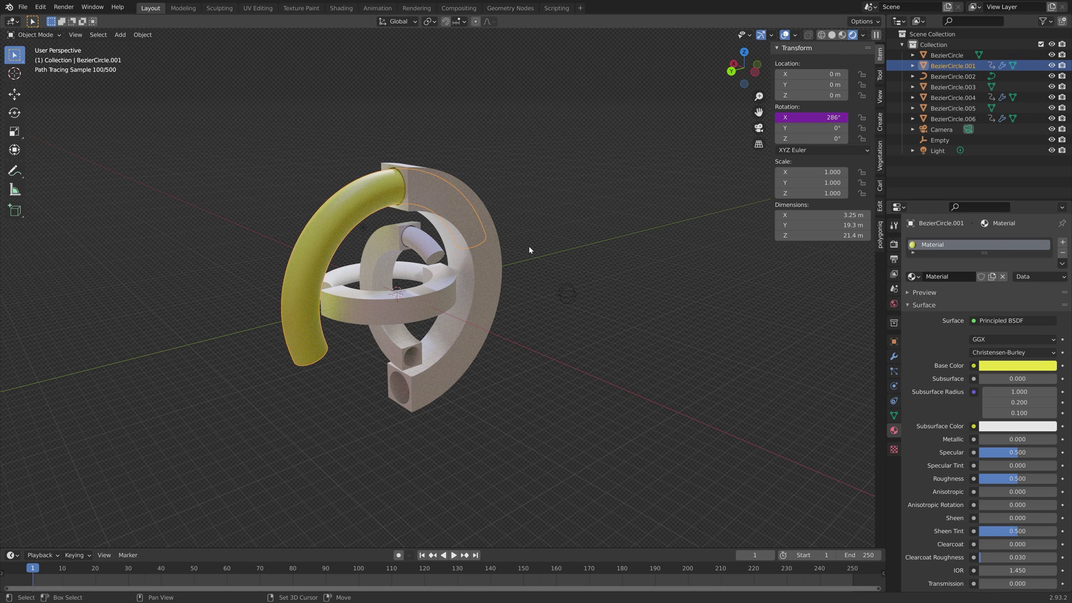
- Change the light to a Sun and set its strength to 2
left_click(937, 151)
left_click(964, 286)
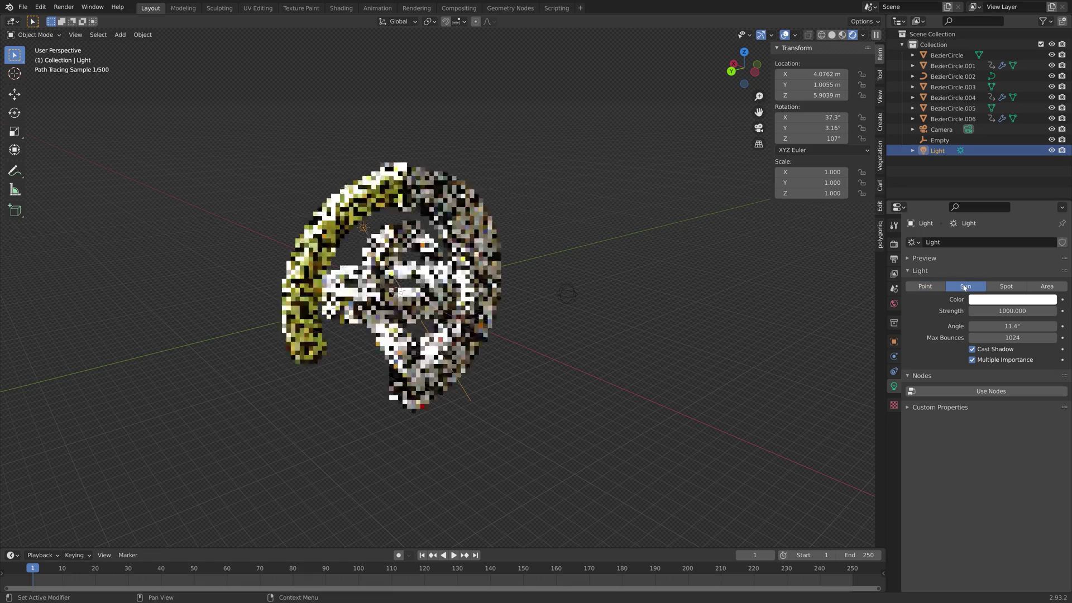
left_click(1011, 311)
type("2")
key("Return")
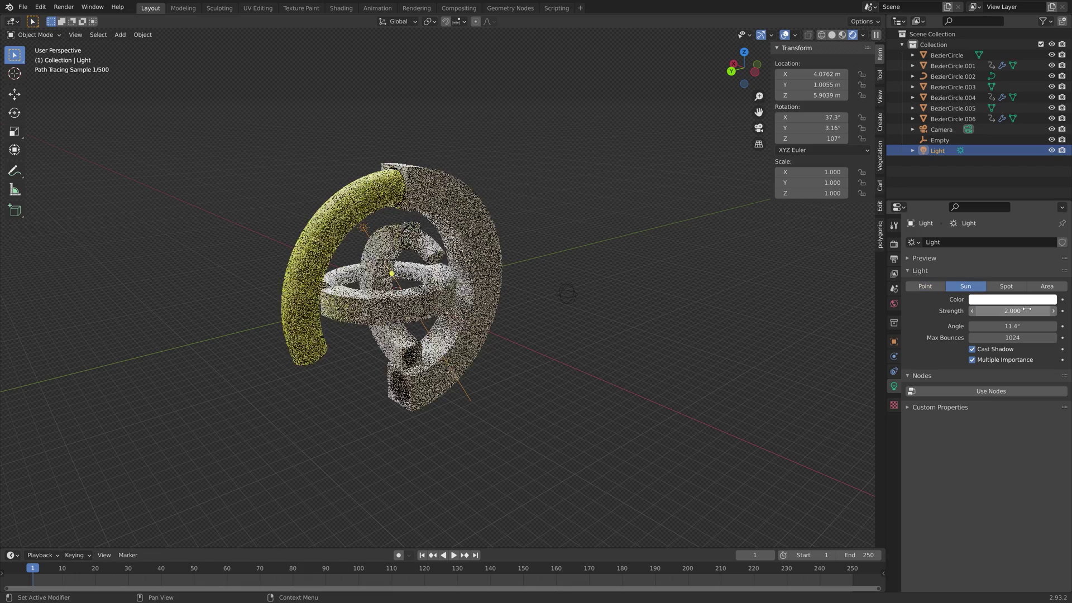
- Rotate the sun light freely to about 10°, 53.5° and 165° so the rings are evenly lit
key("r")
key("r")
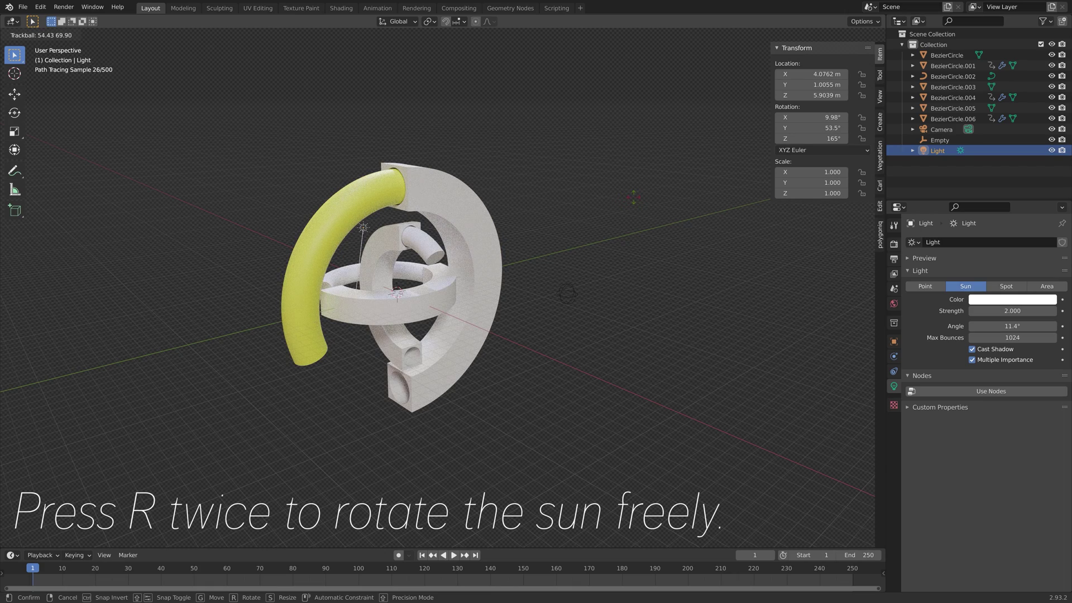
left_click(633, 197)
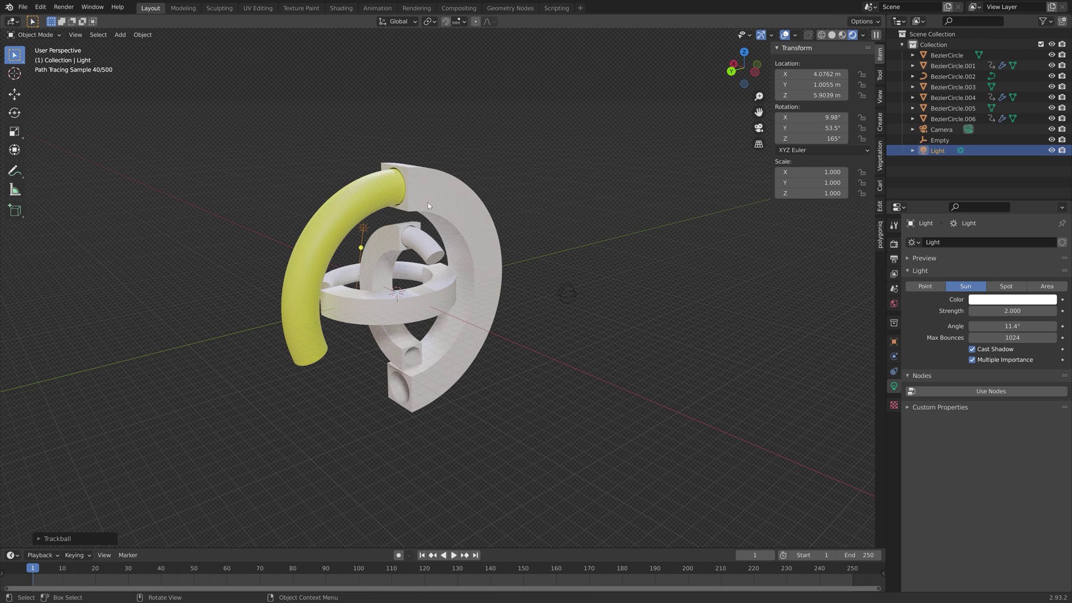
- Give the small vertical channelled half ring a new material with a red base colour
left_click(389, 236)
left_click(982, 277)
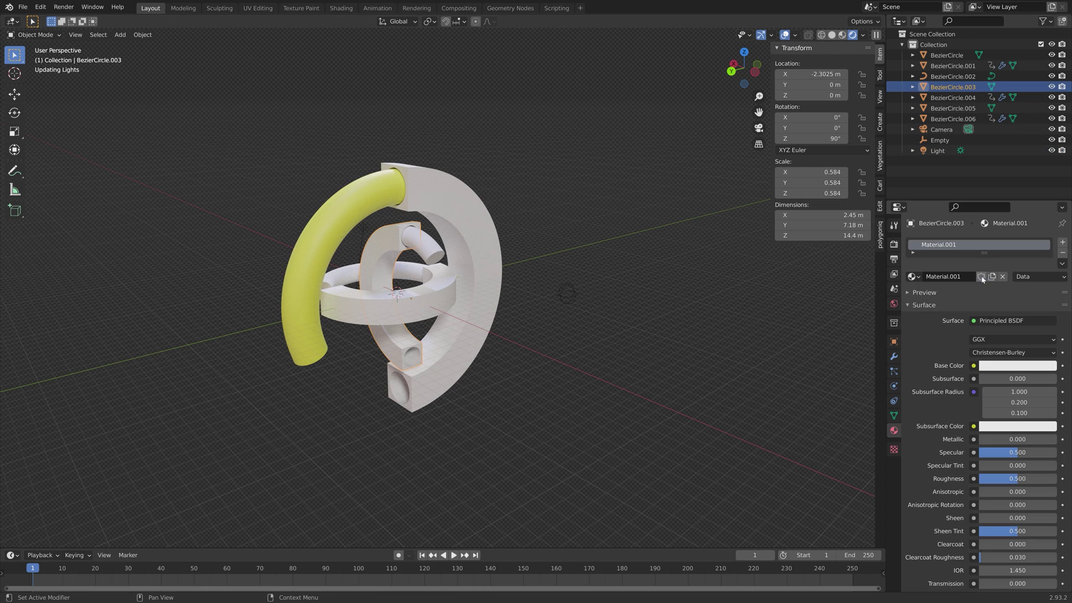
left_click(1017, 365)
left_click(1000, 284)
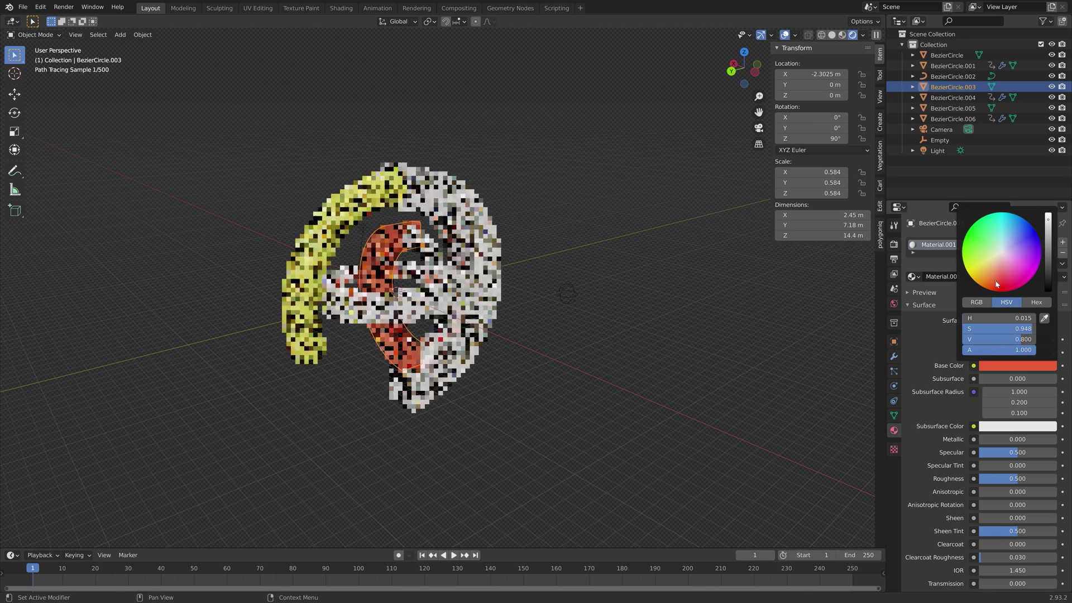
left_click_drag(1000, 284, 1001, 284)
left_click(1002, 285)
- Give the horizontal channelled half ring a new material with a turquoise base colour
left_click(432, 293)
left_click(1017, 365)
left_click(1003, 222)
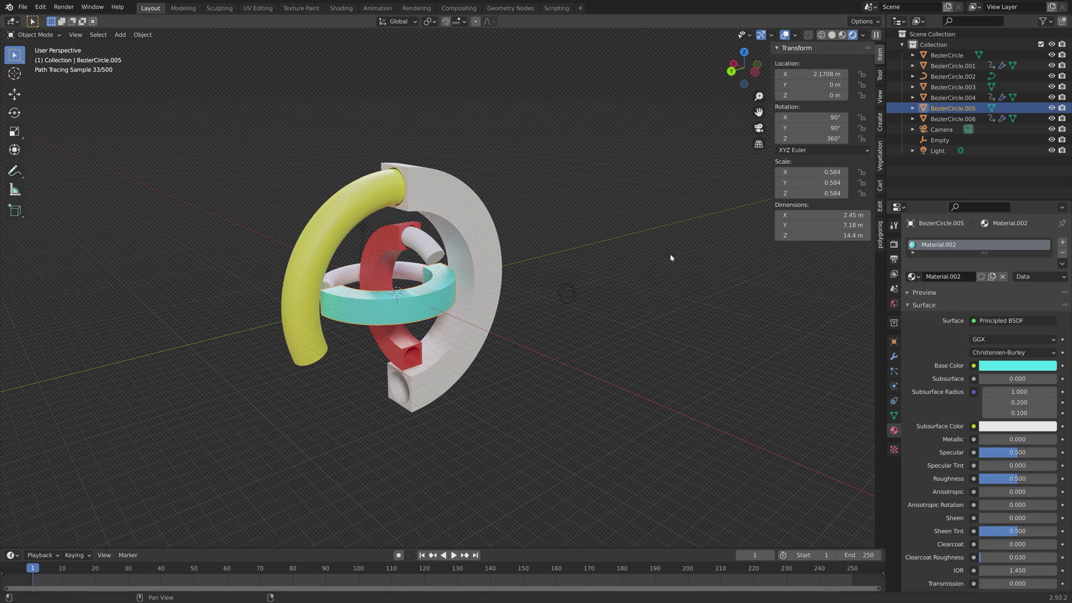
- Give the horizontal ring's tube a new material with a green base colour
left_click(337, 278)
left_click(1017, 365)
left_click(981, 239)
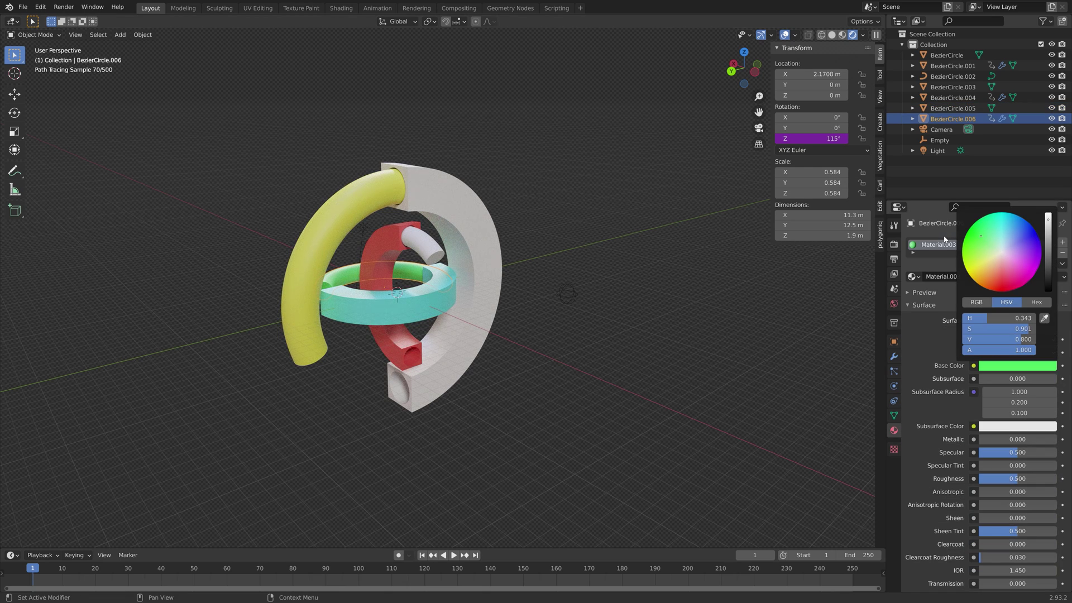
- Give the small vertical ring's tube a new material with a blue base colour, and hide the viewport overlays
left_click(376, 252)
left_click(995, 365)
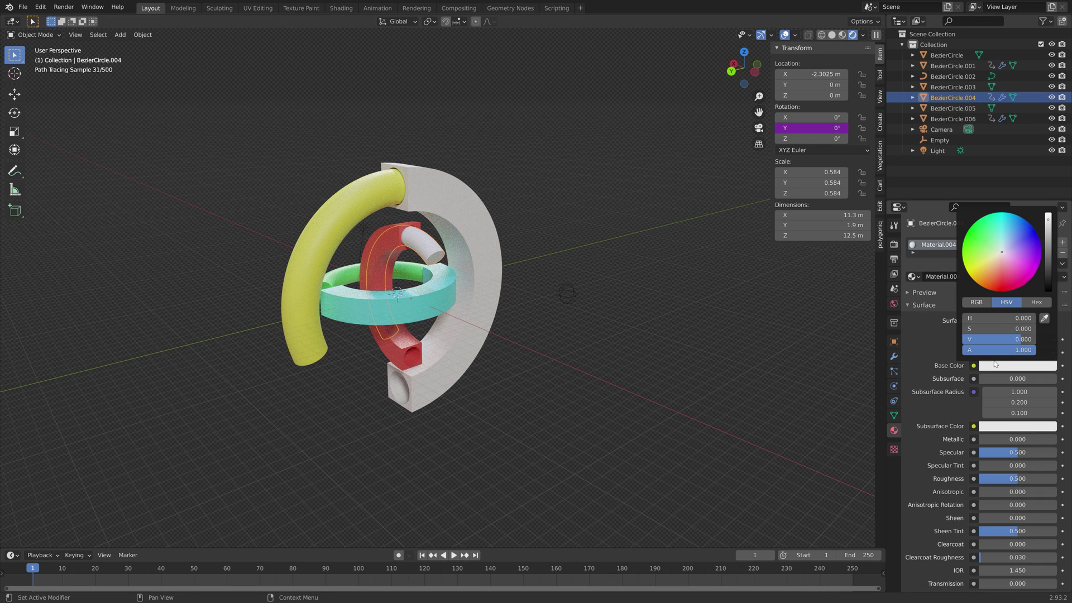
left_click(992, 219)
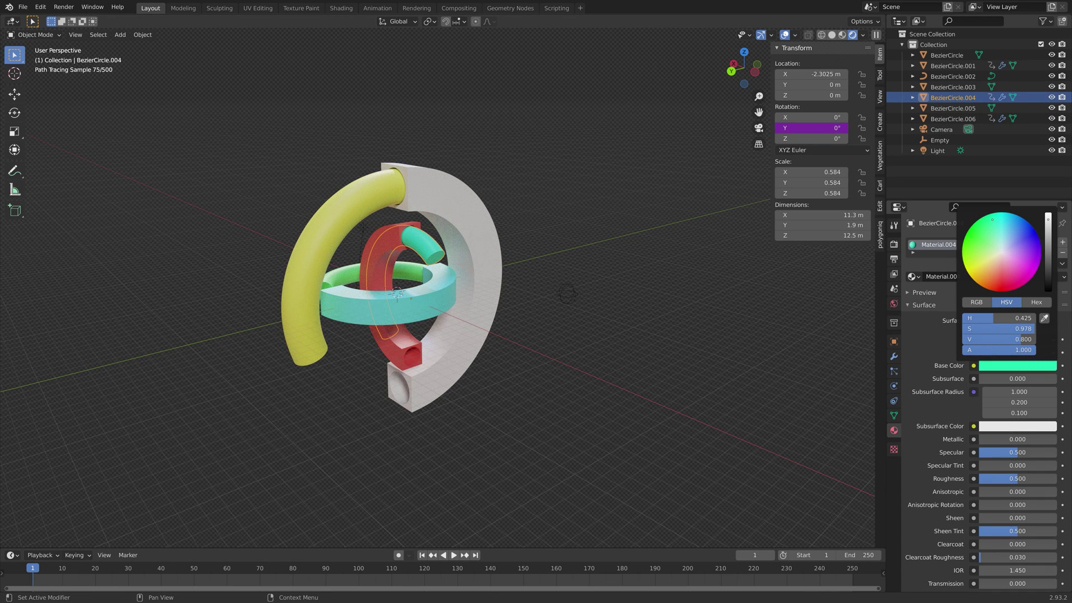
left_click(1017, 365)
left_click_drag(1011, 273, 993, 285)
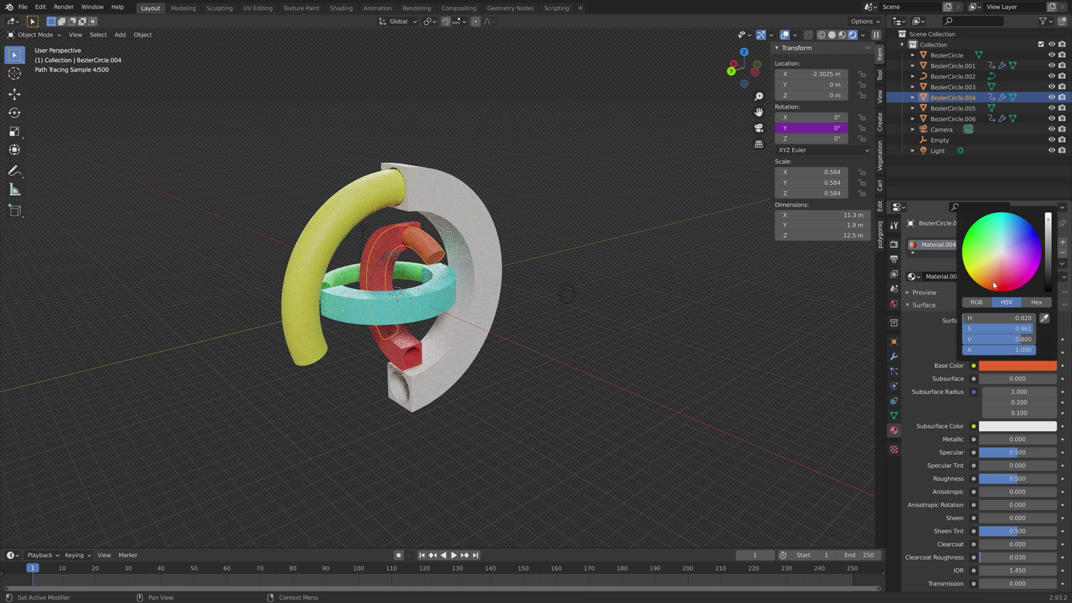
left_click(785, 35)
left_click(1004, 365)
left_click_drag(991, 222, 1023, 230)
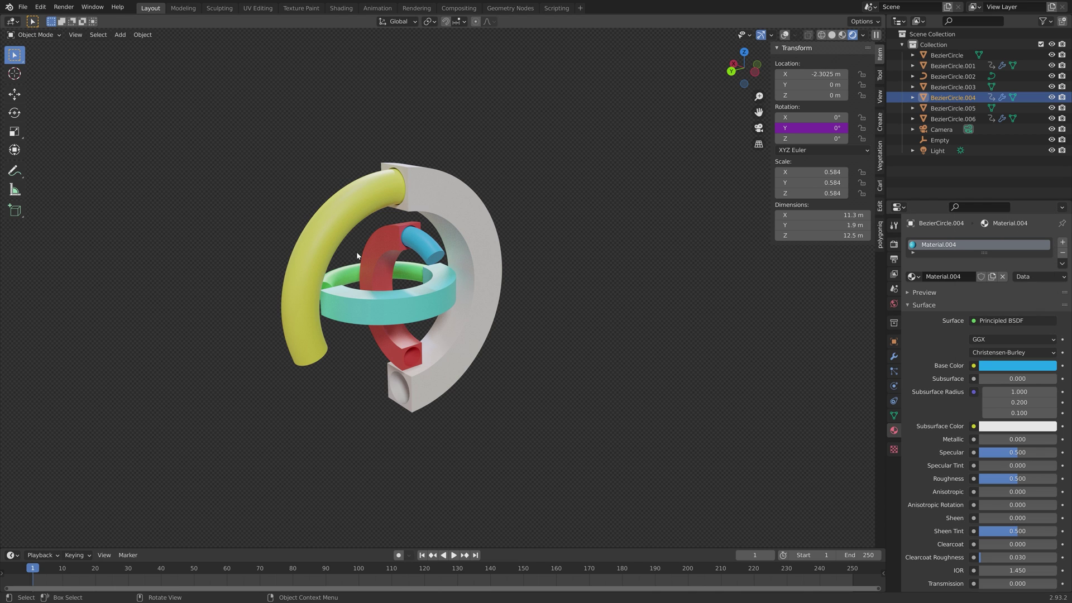
- Save the project as tut8.blend and align the camera to the current view in solid shading
key("ctrl+shift+s")
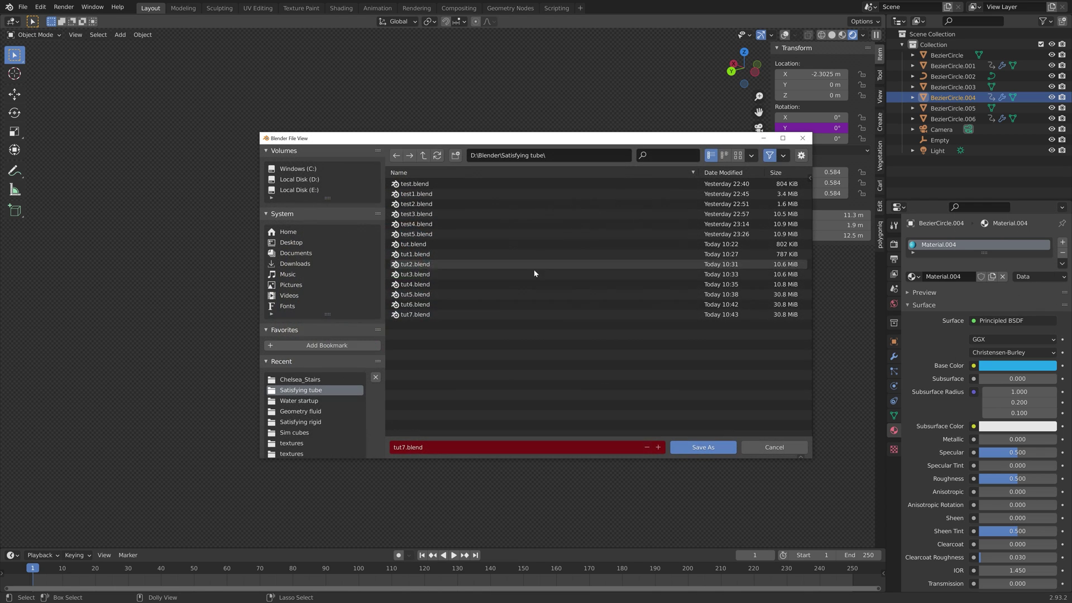
left_click(714, 447)
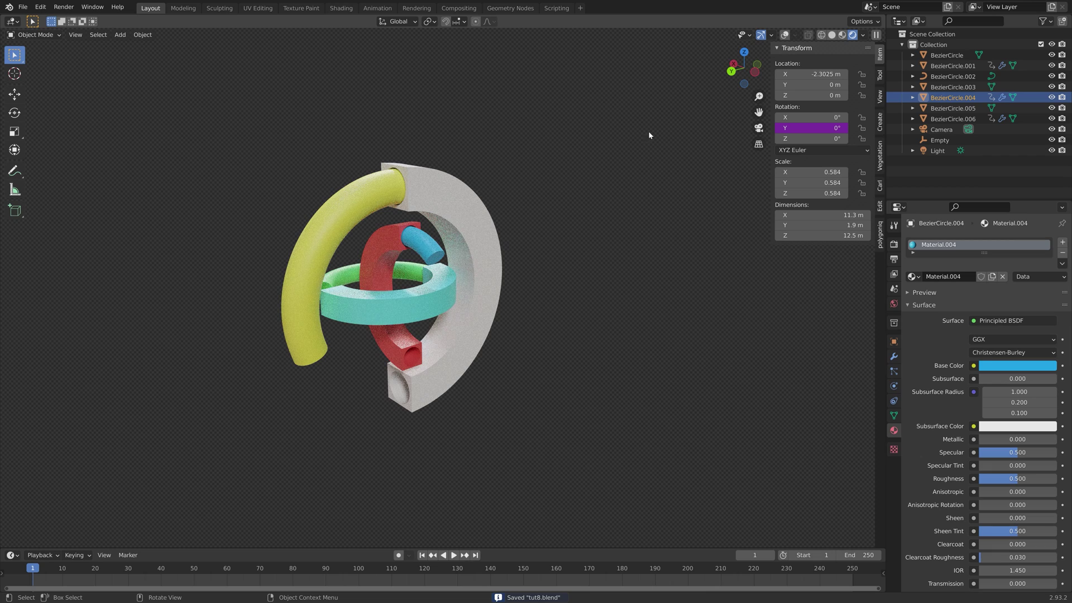
left_click(831, 35)
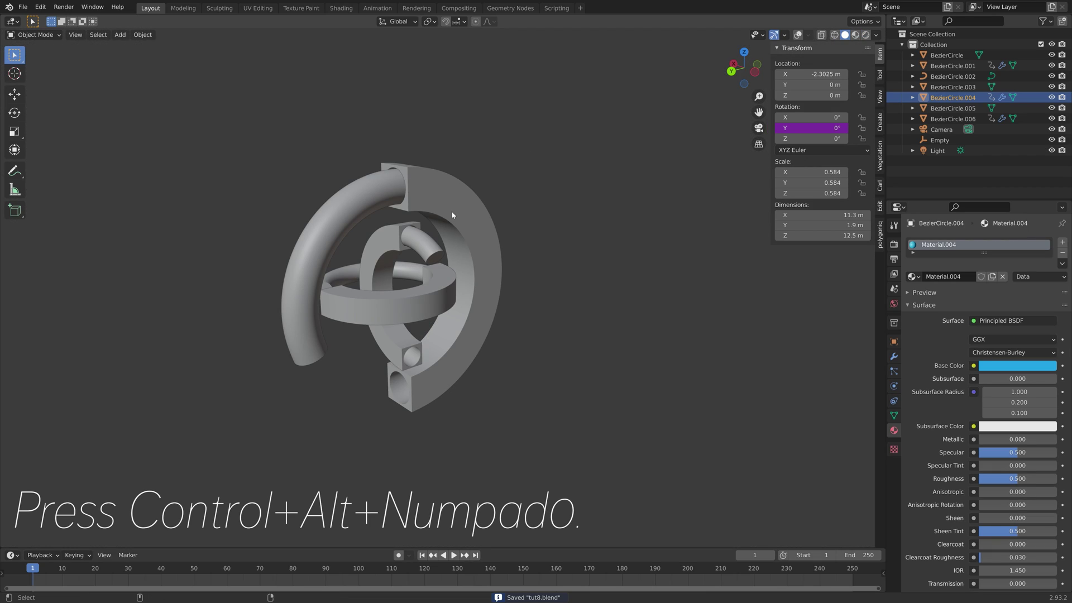
key("ctrl+alt+KP_0")
- Set the output resolution to 2160 px in both X and Y
left_click(893, 245)
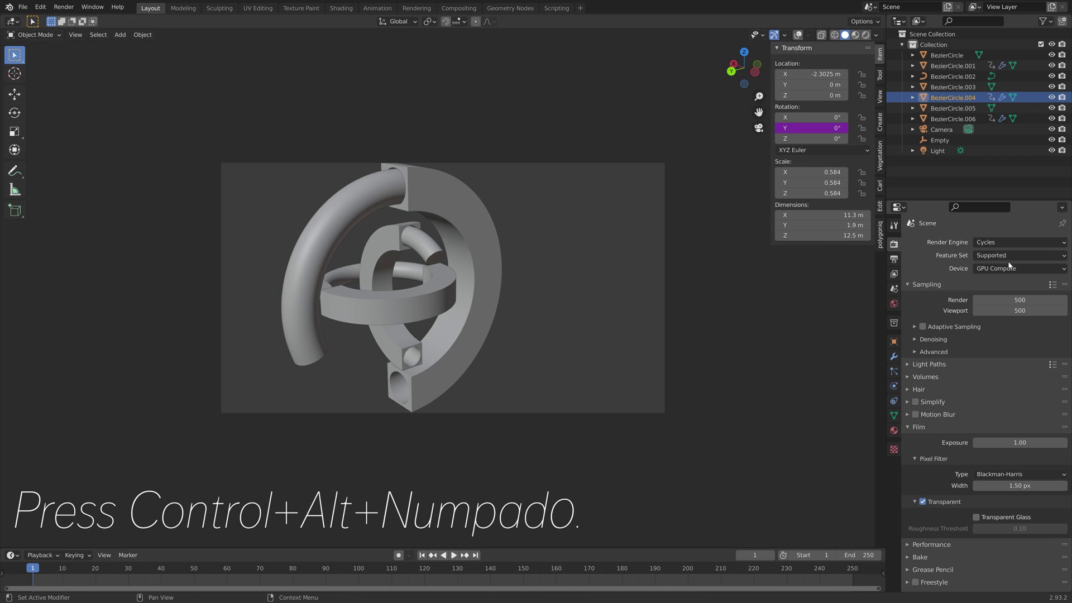
left_click(893, 259)
left_click_drag(1007, 255, 1008, 265)
type("21")
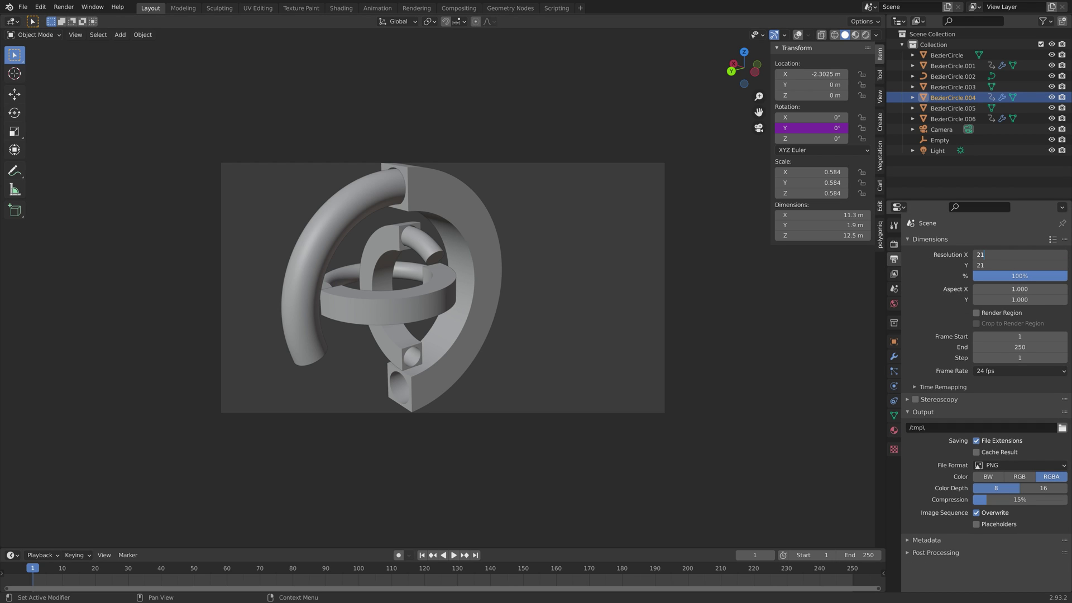
type("60")
key("Return")
- Lock the camera to the view and reframe the rings so they fill most of the square frame
left_click(879, 96)
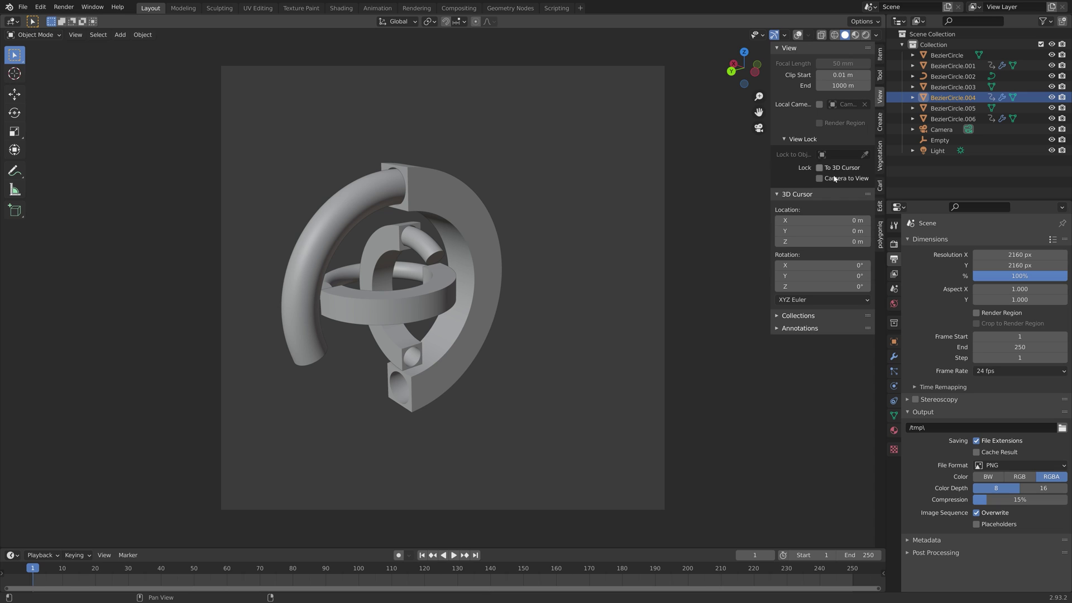
middle_click_drag(521, 230, 561, 240, "shift")
scroll(566, 245, "up", 2)
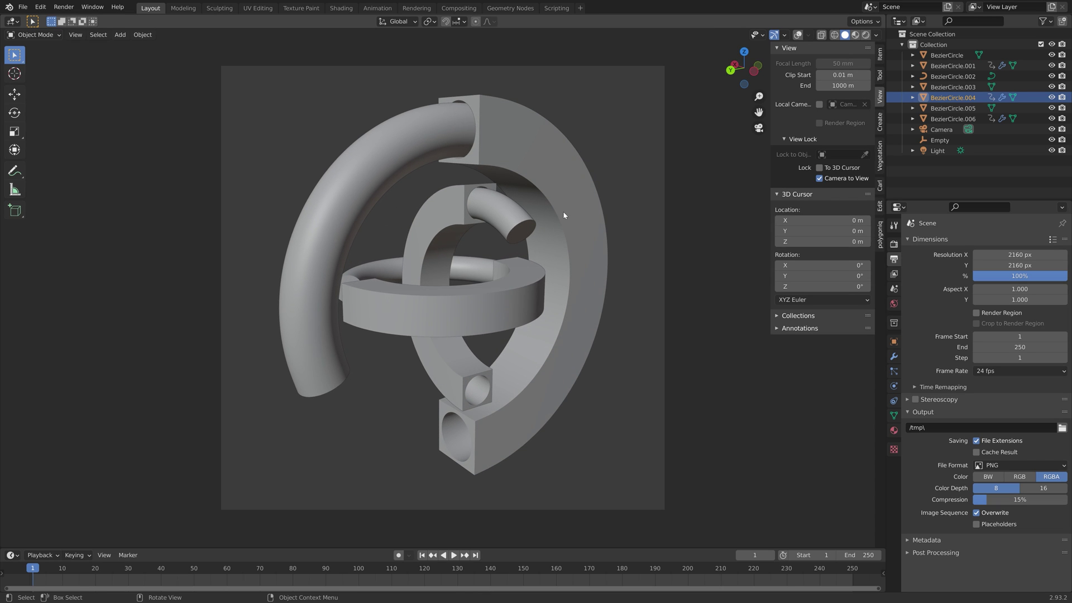
- Save the project as the next incrementally numbered version
left_click(938, 141)
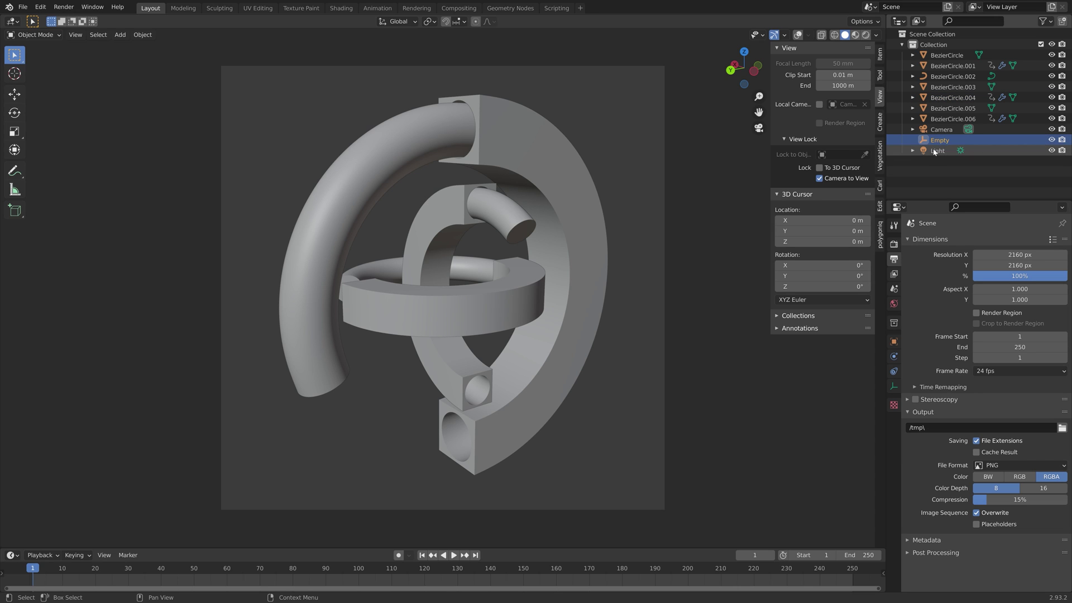
key("ctrl+shift+s")
left_click(658, 448)
left_click(689, 448)
- Nudge the camera framing, switch the viewport to rendered shading and enable NLM denoising for the render
middle_click_drag(653, 205, 658, 206, "shift")
left_click(865, 35)
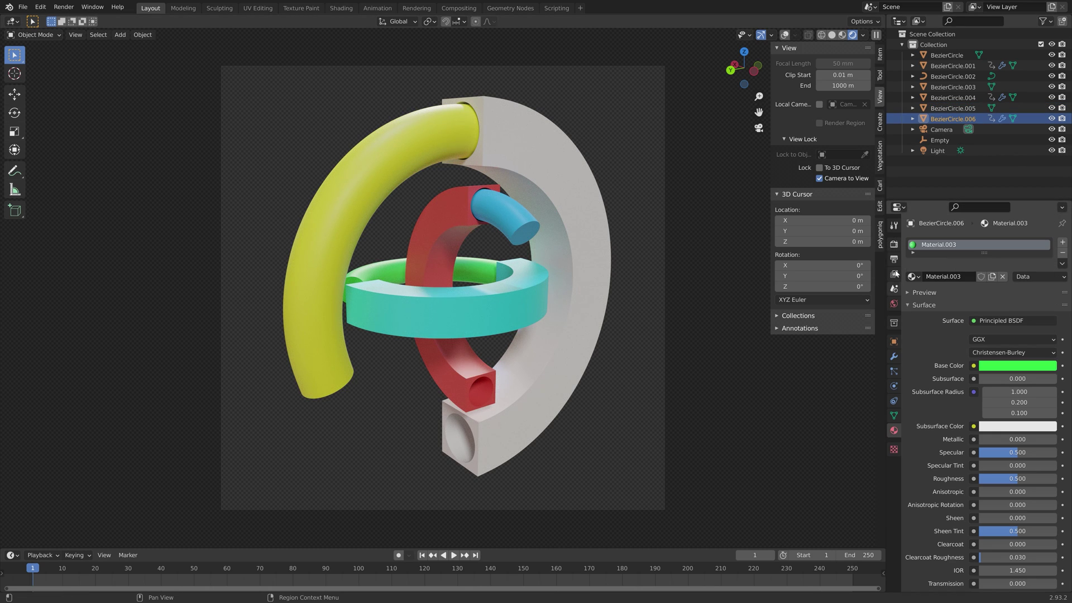
left_click(894, 245)
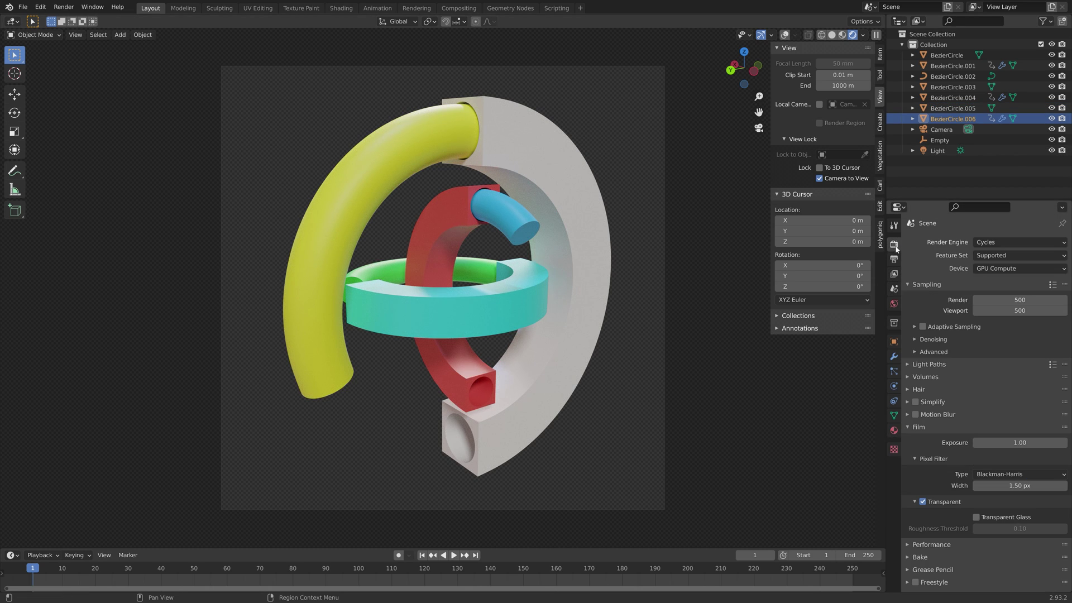
left_click(916, 340)
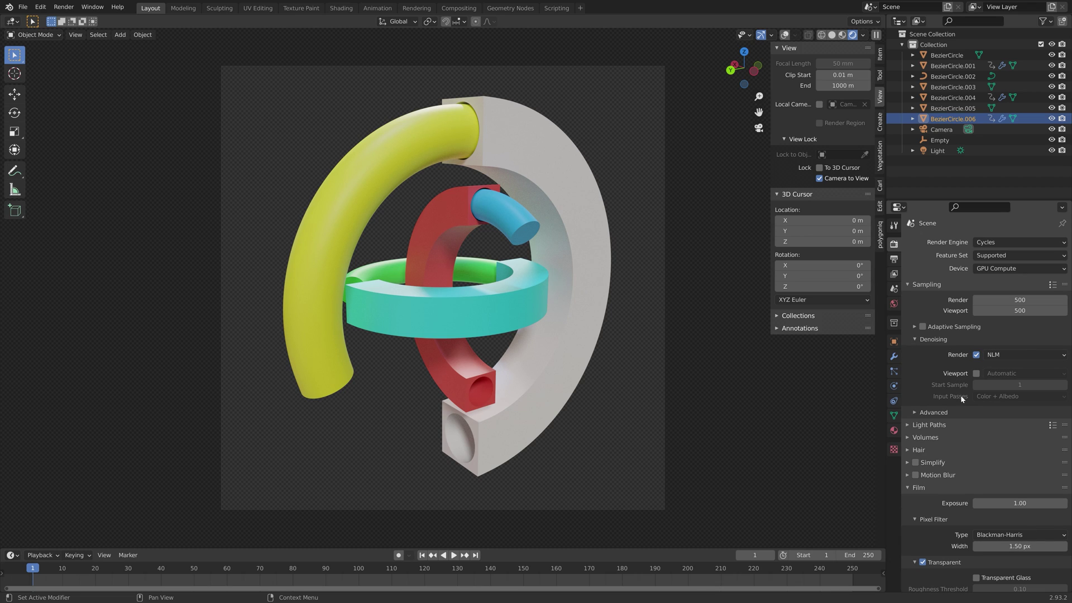
- Create a new folder named Tubes in E:\Large renders for the render output
left_click(894, 260)
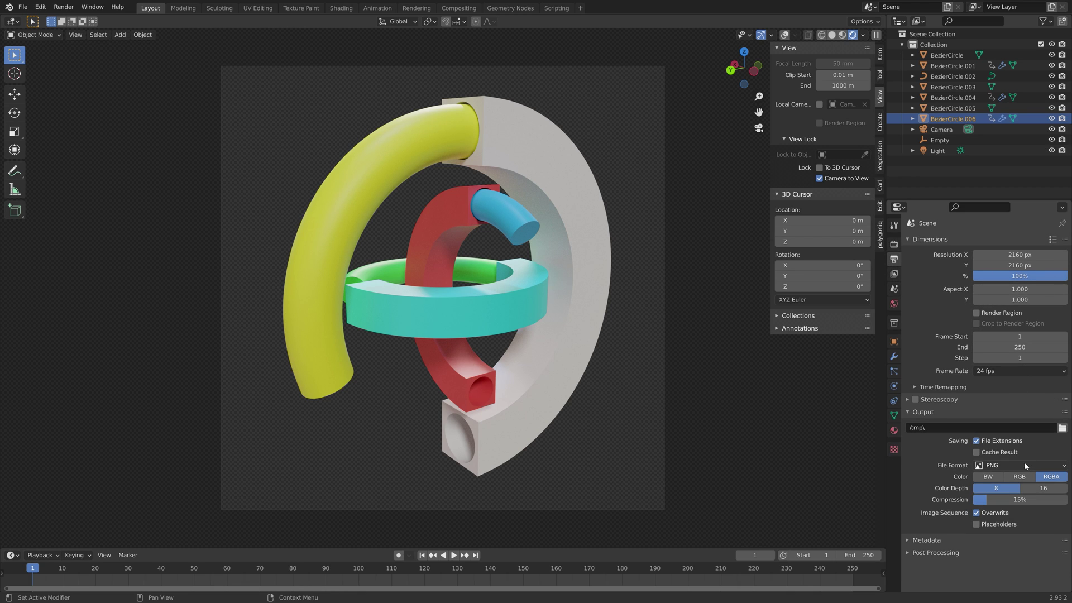
left_click(1062, 427)
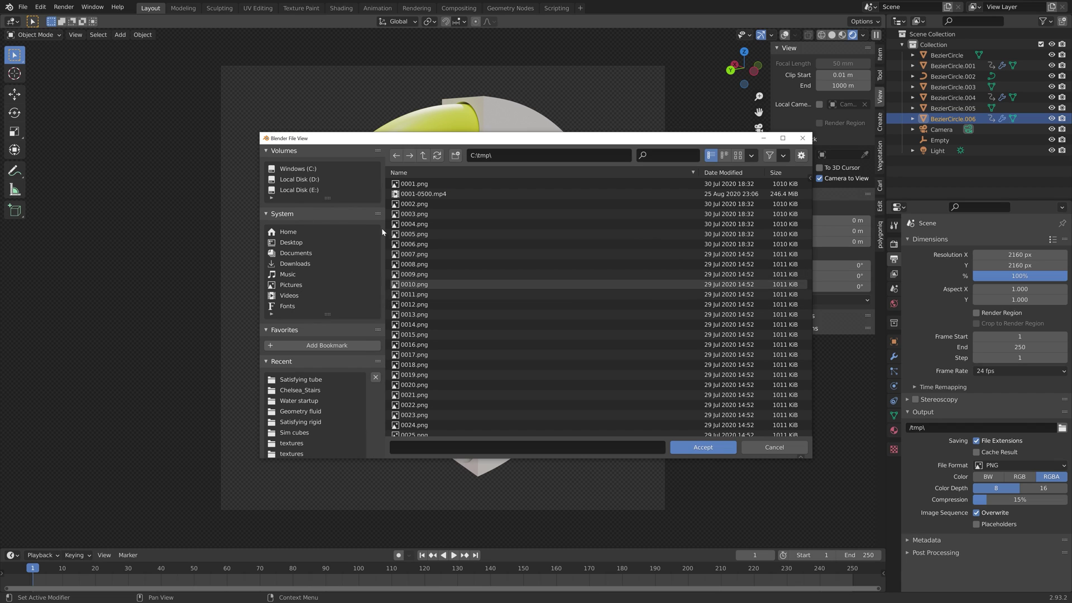
left_click(303, 192)
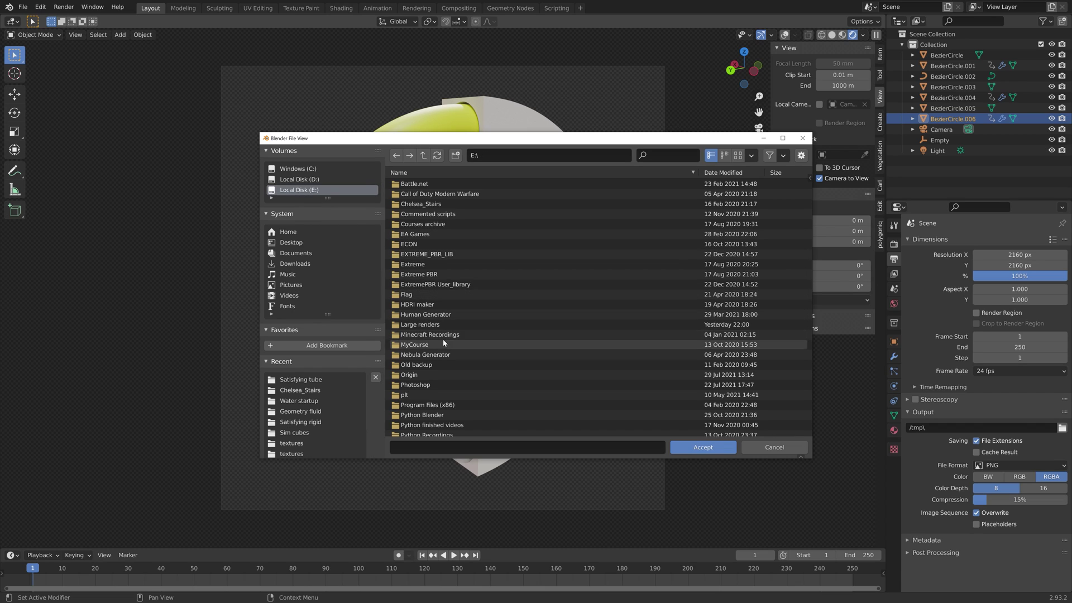
double_click(424, 325)
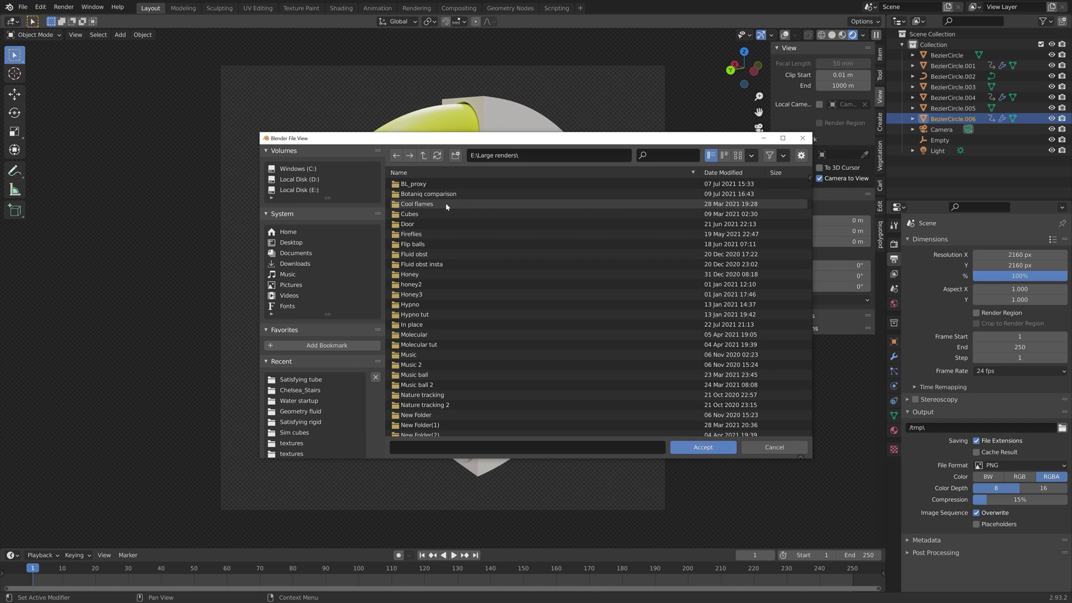
left_click(456, 156)
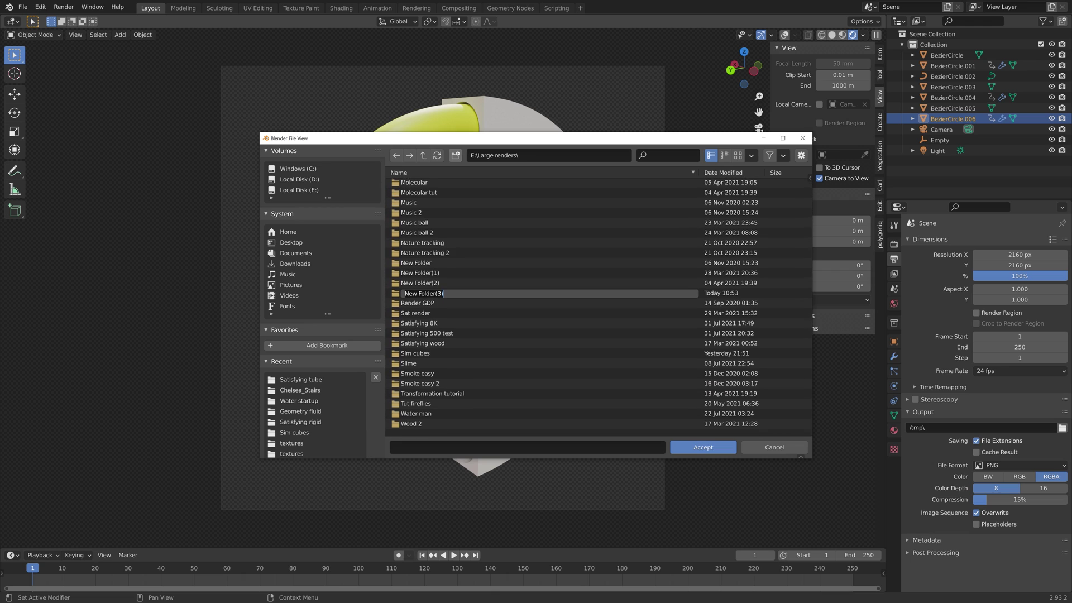
key("Return")
- Set the render output path to the Tubes folder with the file name tut
double_click(417, 294)
left_click(459, 446)
type("tut")
key("Return")
left_click(705, 449)
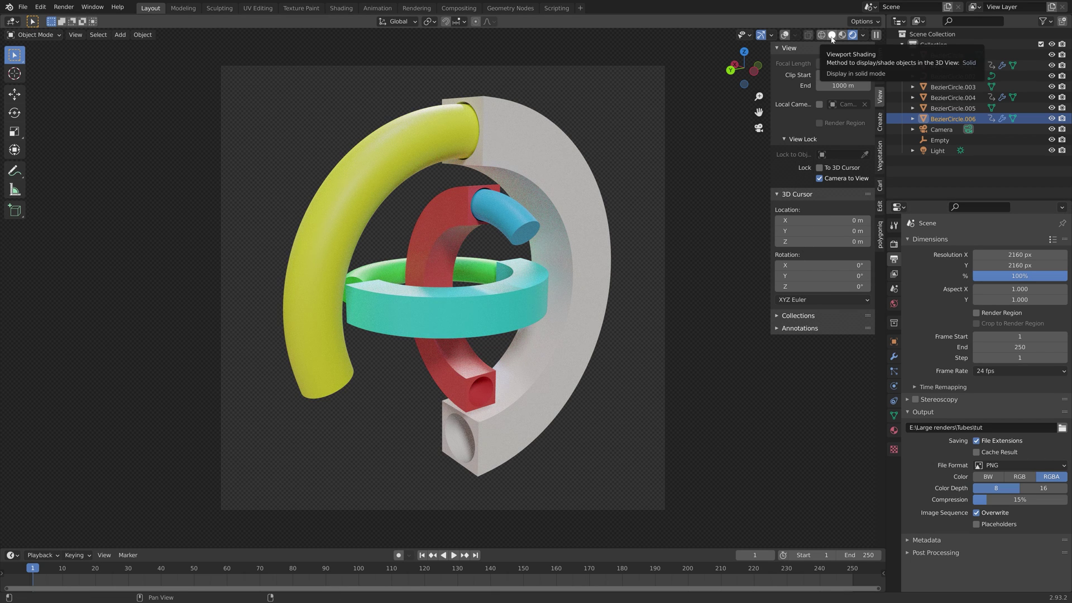
- Make the yellow base colour of the large half ring's tube slightly less saturated
left_click(953, 66)
left_click(894, 429)
left_click(993, 365)
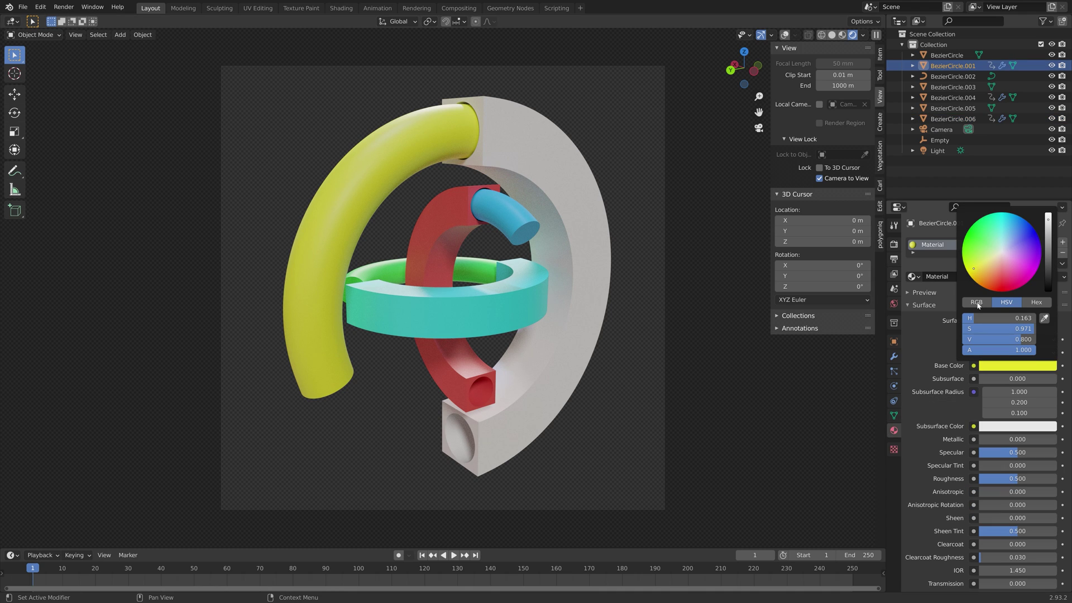
left_click_drag(979, 267, 977, 267)
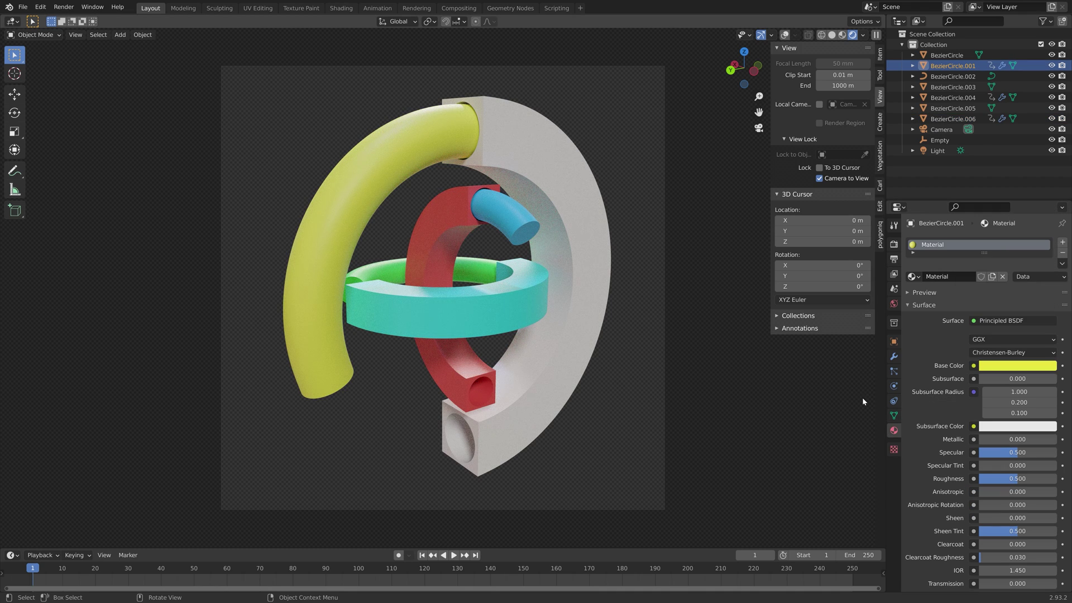
- Save the project as tut10.blend with the output settings open
left_click(893, 259)
key("ctrl+shift+s")
key("Return")
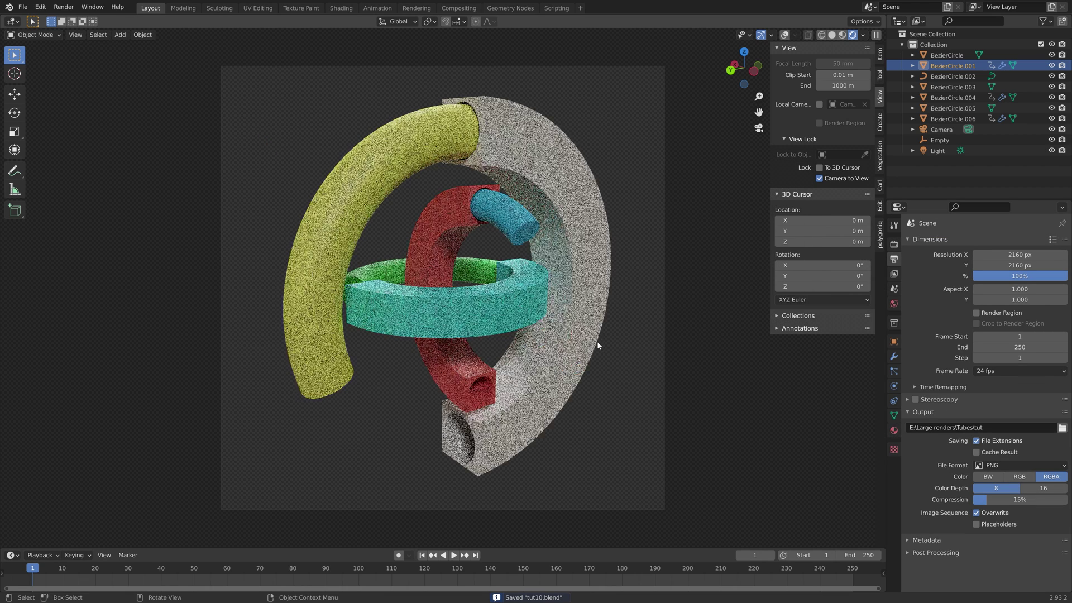
- Switch the viewport to solid shading with overlays shown and select the empty with its transform values open
left_click(832, 35)
left_click(880, 54)
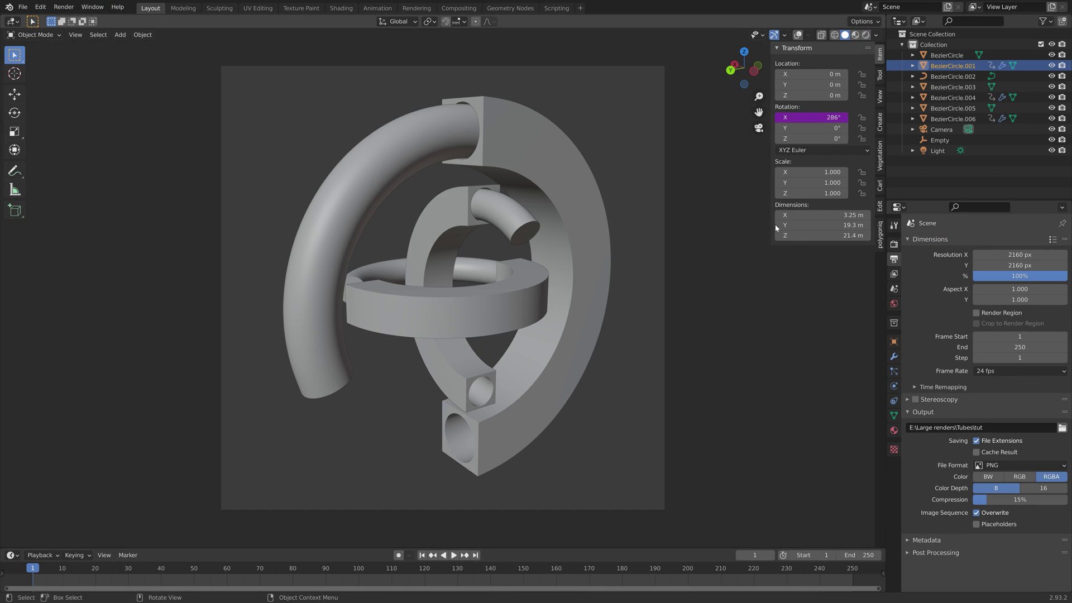
left_click(939, 140)
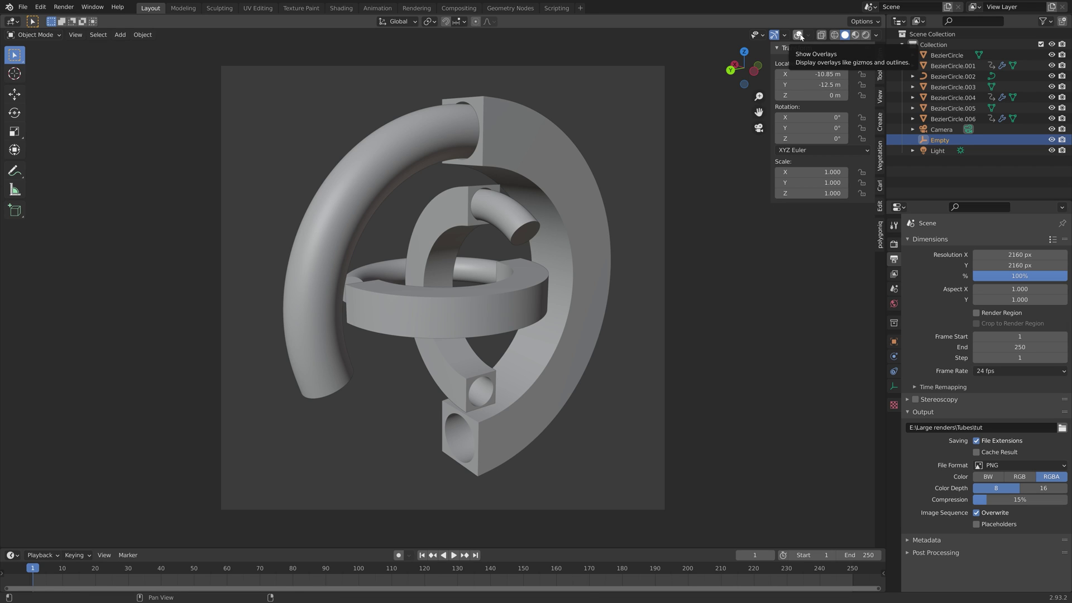
left_click(400, 162)
left_click(939, 142)
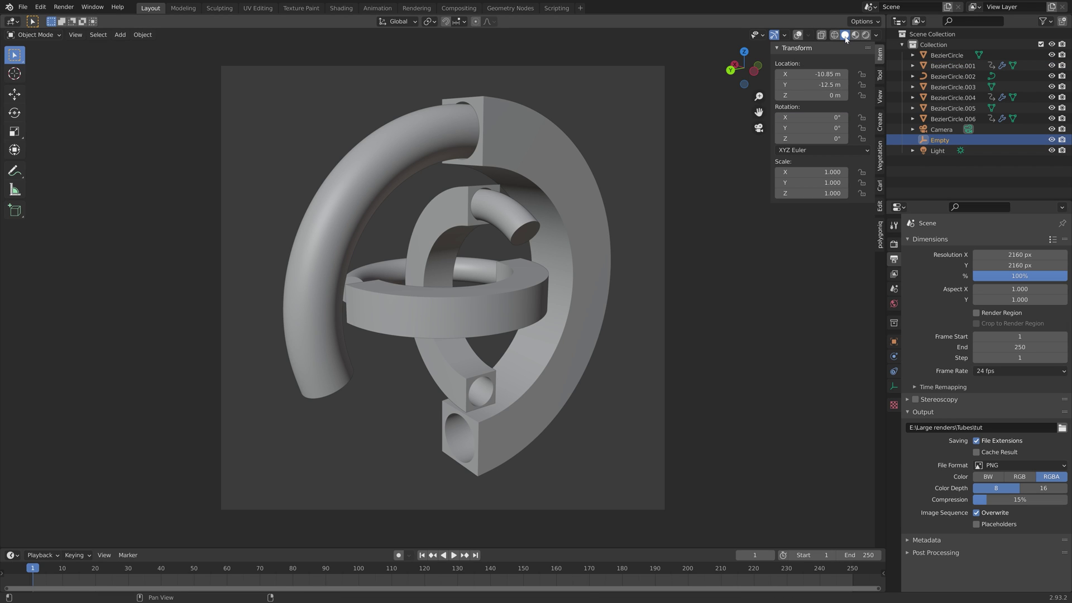
left_click(799, 36)
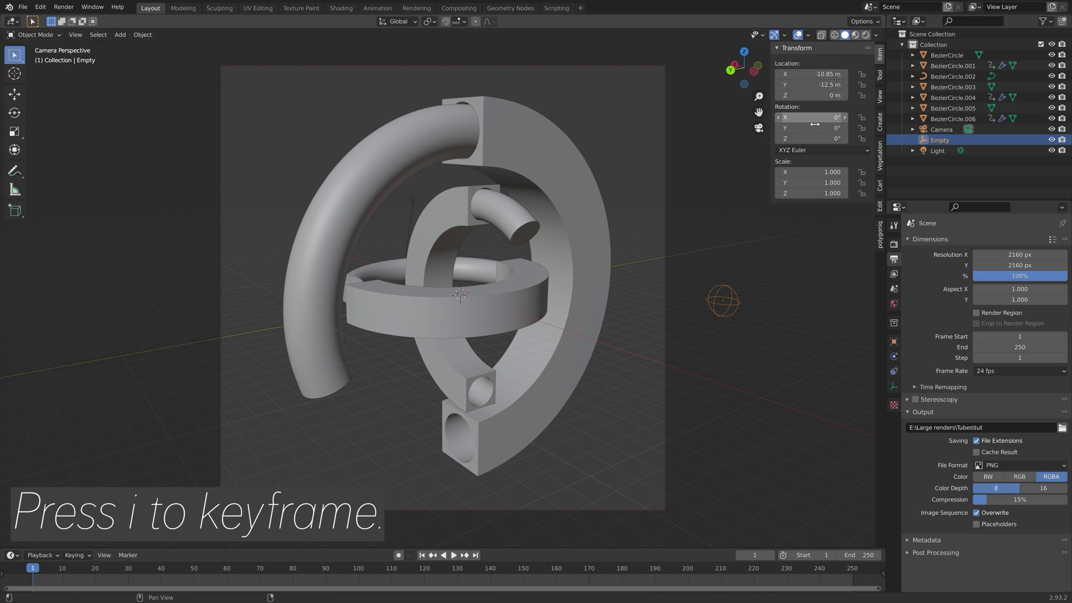
- Keyframe the empty's rotation at 0° on frame 1 and at 726° around Z on frame 250
key("i")
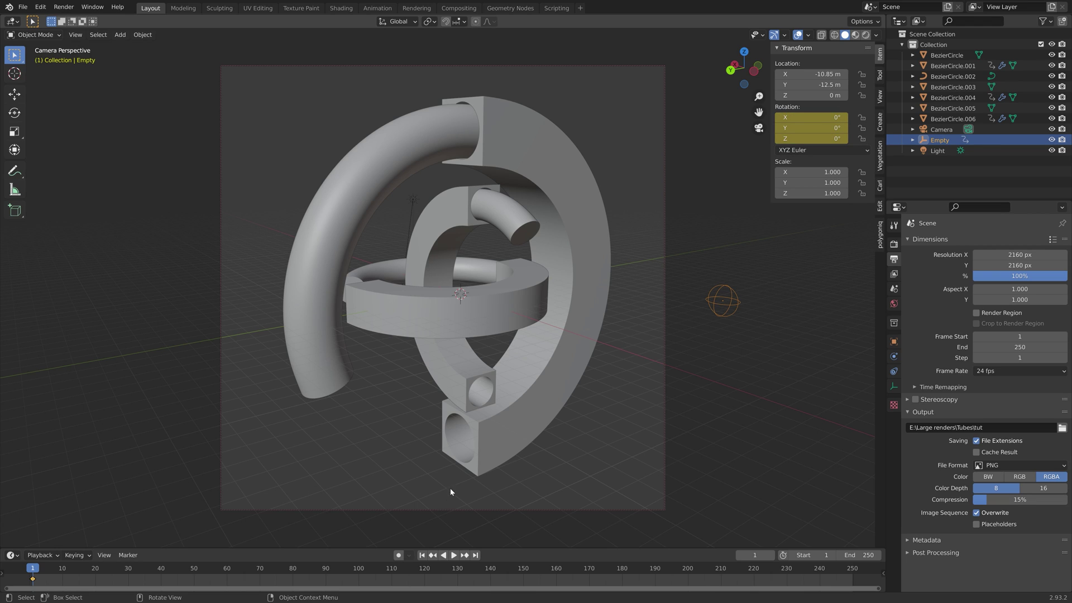
left_click(475, 555)
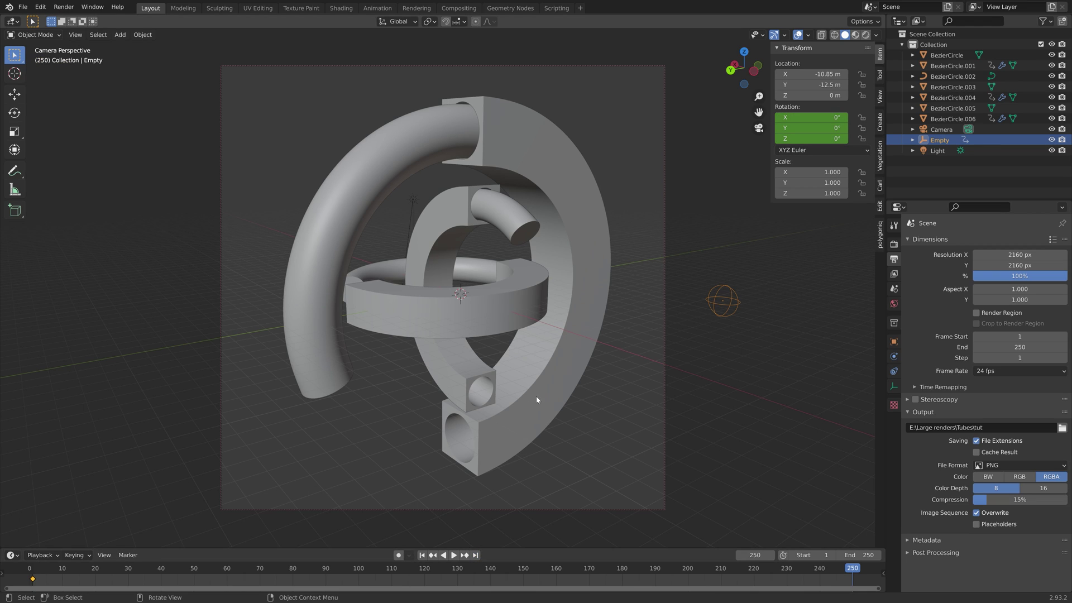
key("r")
key("z")
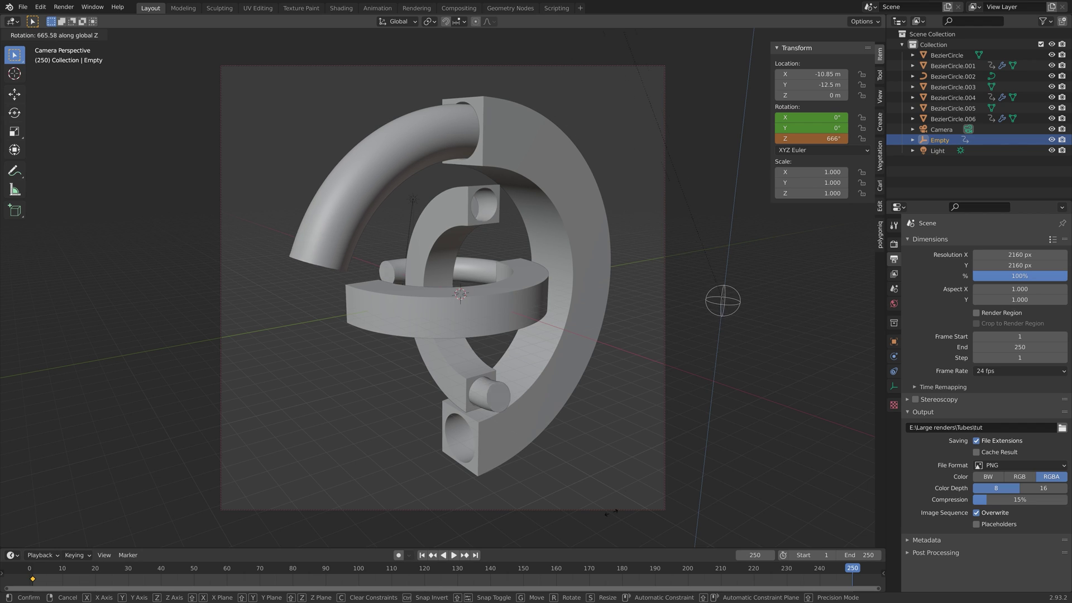
left_click(517, 265)
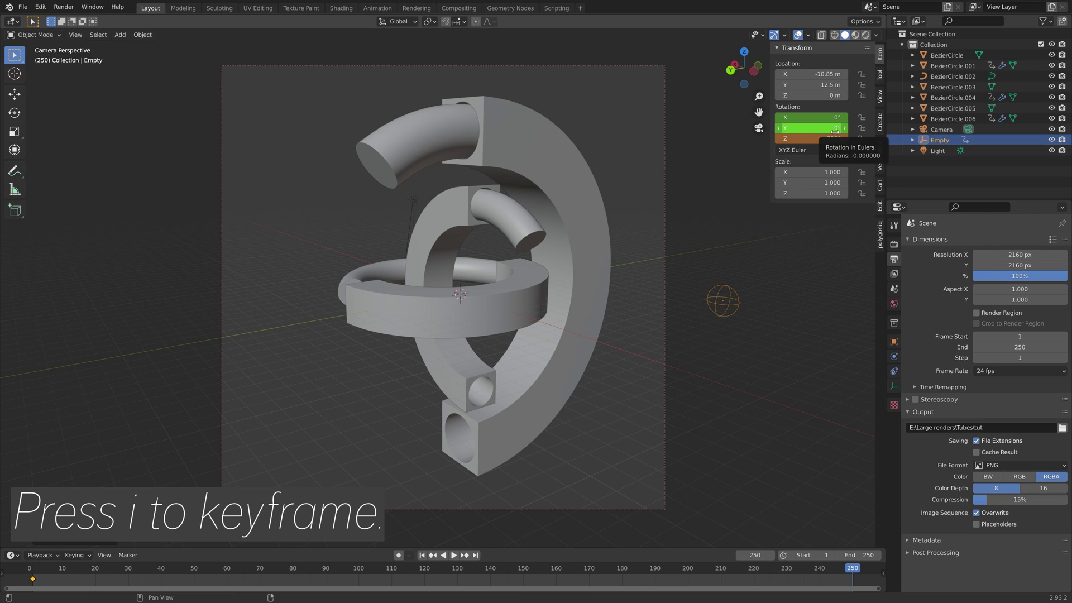
key("i")
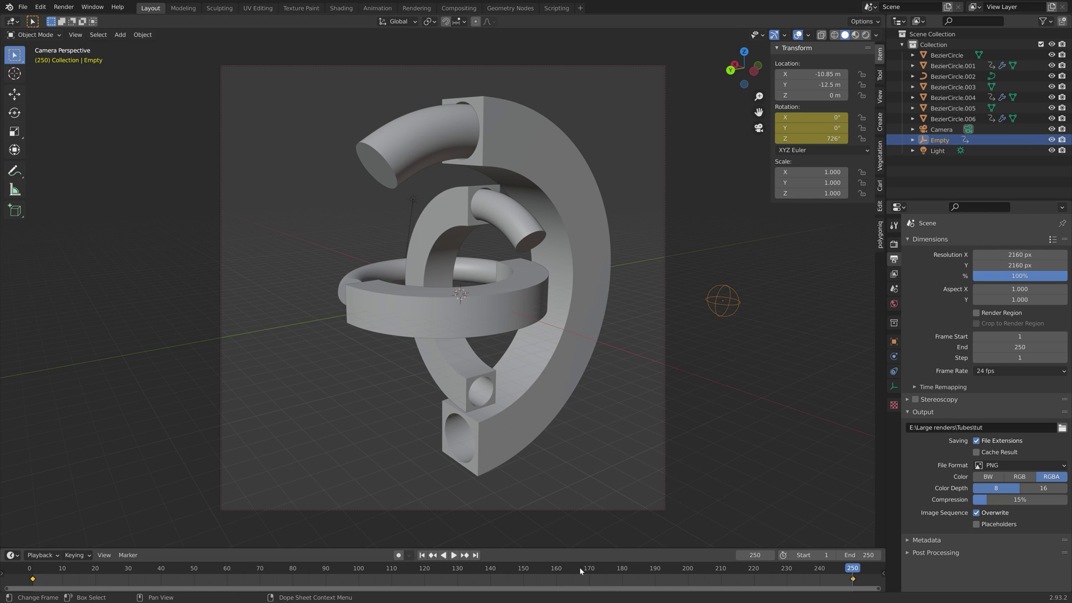
- Set the empty's rotation keyframes to linear interpolation and play the animation to check the motion
key("t")
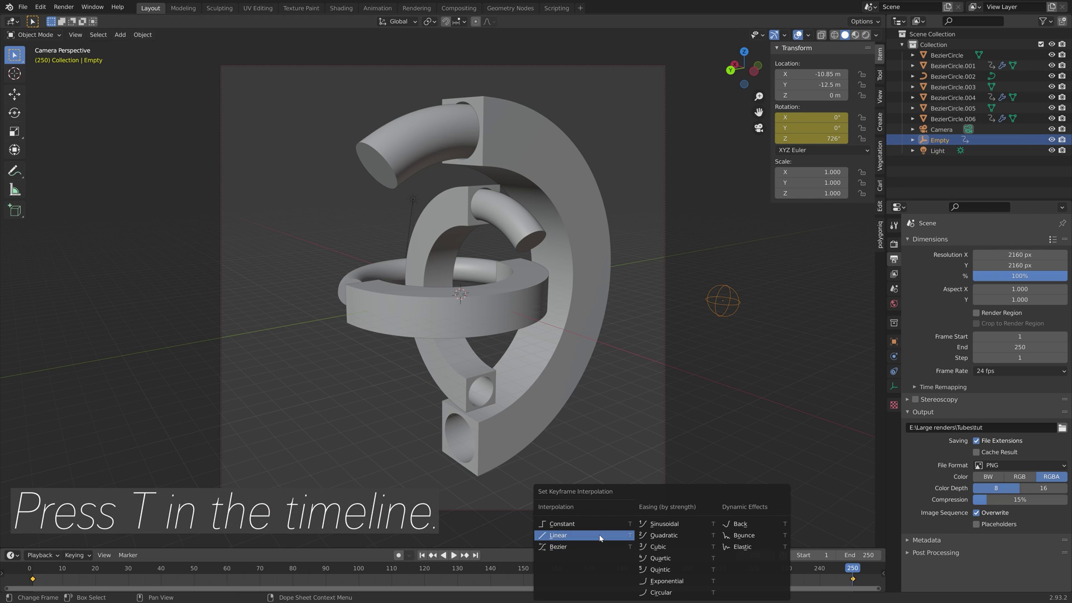
left_click(600, 537)
left_click_drag(34, 568, 91, 551)
key("space")
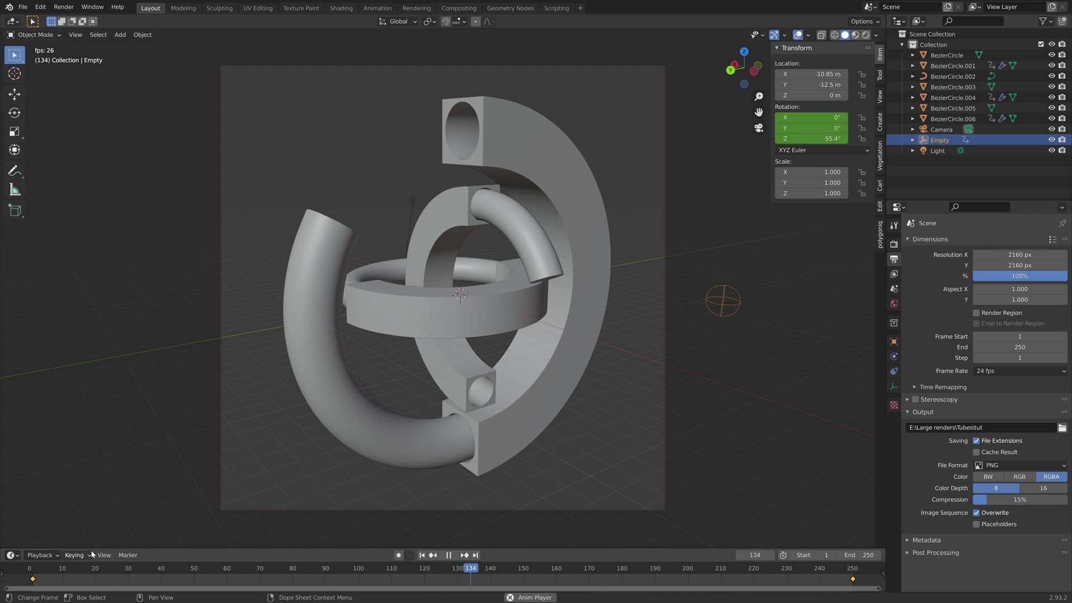
key("space")
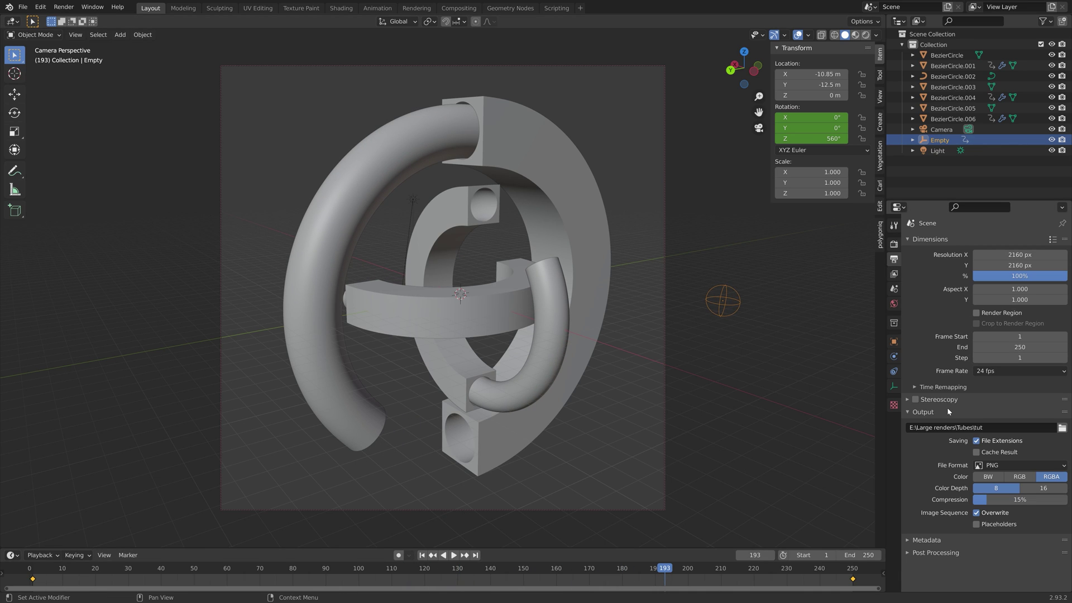
- Slow the animation with a time remapping New value of 200 and set the end frame to 500
left_click(939, 389)
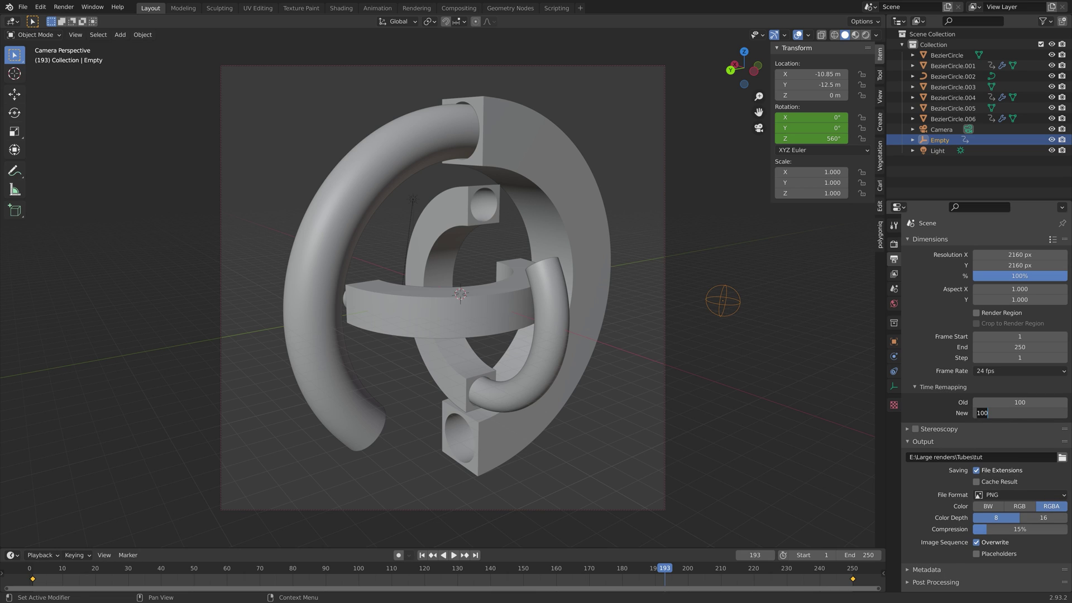
type("200")
key("Return")
scroll(679, 570, "down", 3)
left_click(859, 555)
type("500")
key("Return")
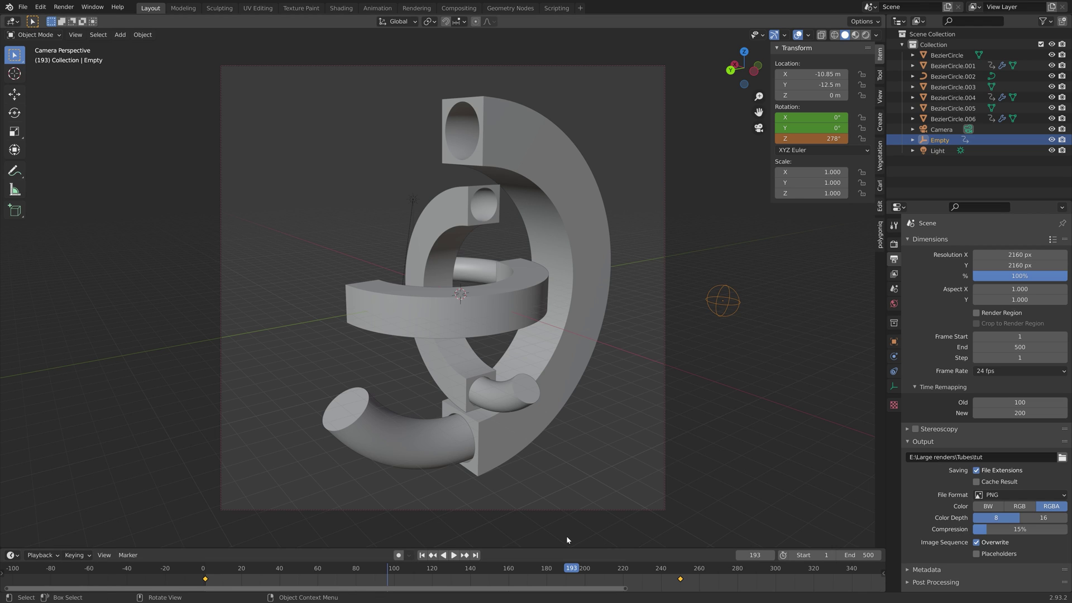
- Scrub the remapped animation to frame 146 and reapply linear interpolation to the empty's keyframes
scroll(524, 569, "down", 9)
left_click_drag(351, 570, 461, 572)
key("t")
left_click(450, 534)
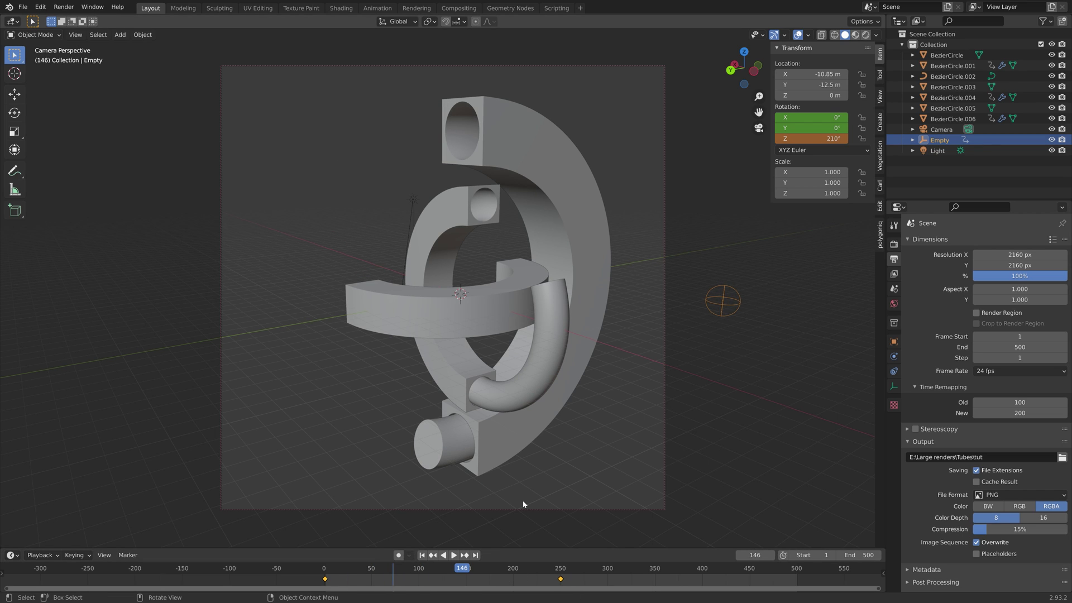
- Save the project as the incremented file tut11.blend and render the animation
key("ctrl+shift+s")
left_click(658, 447)
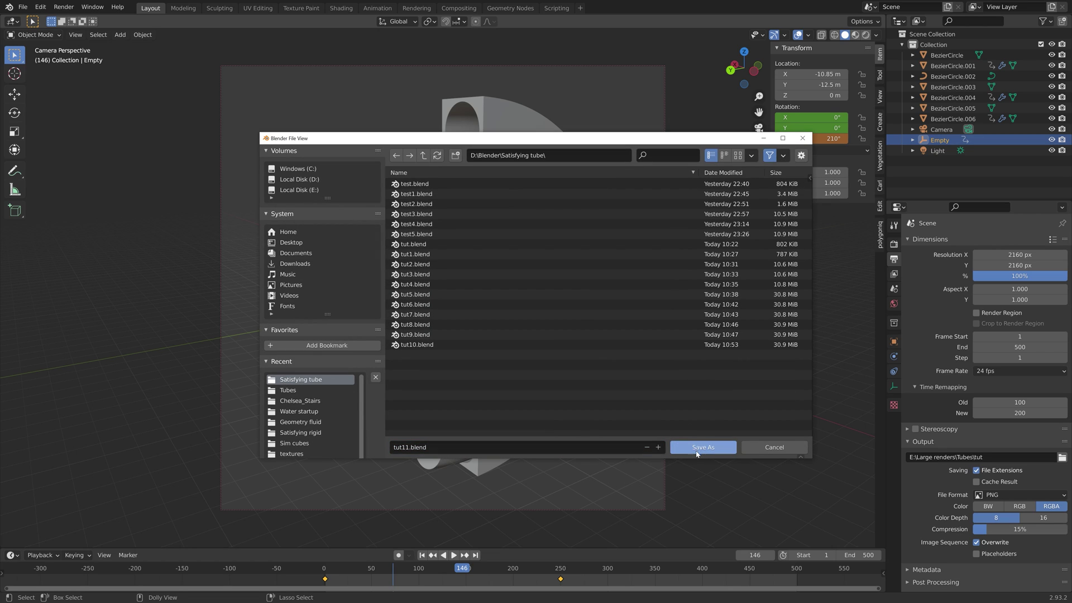
left_click(696, 448)
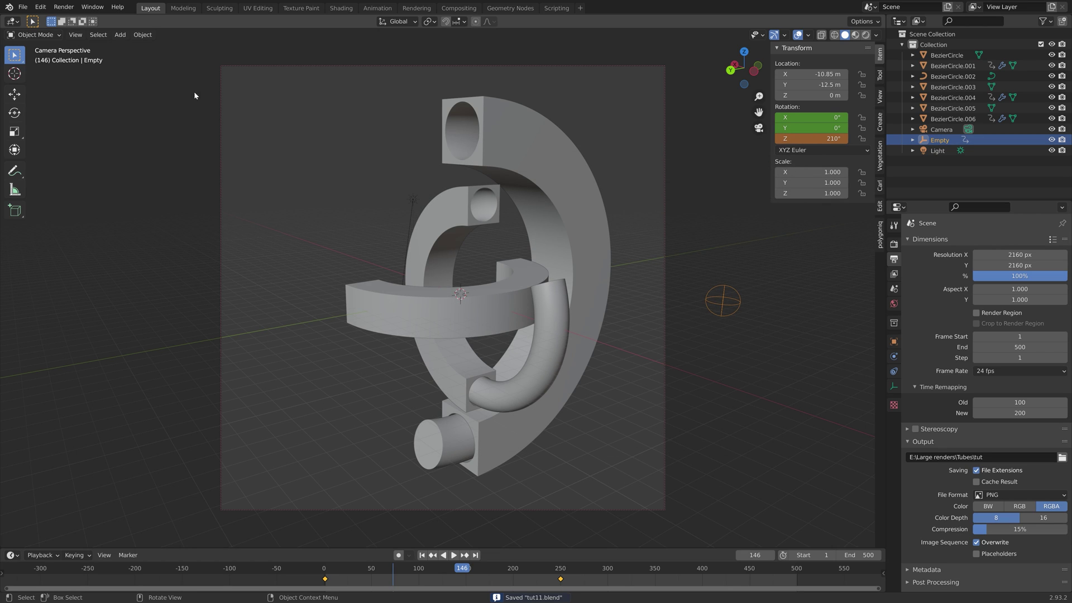
left_click(64, 7)
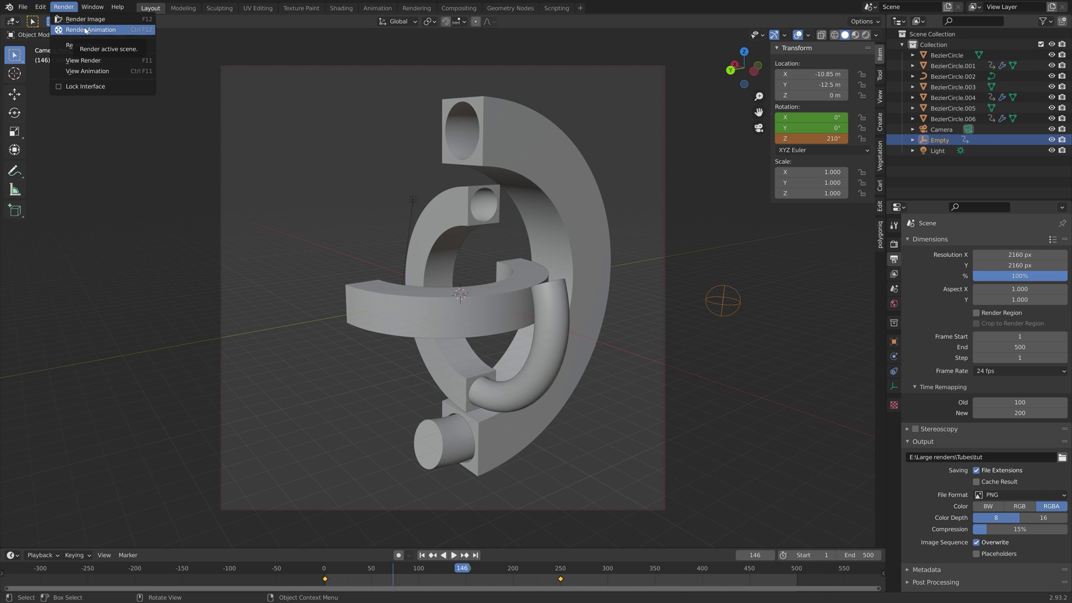
left_click(86, 30)
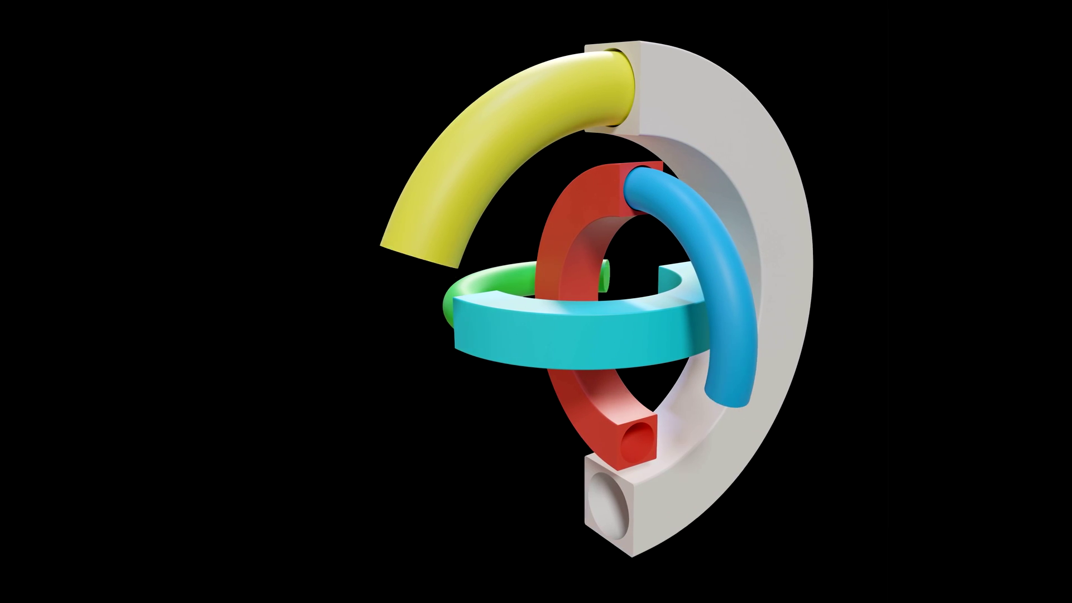